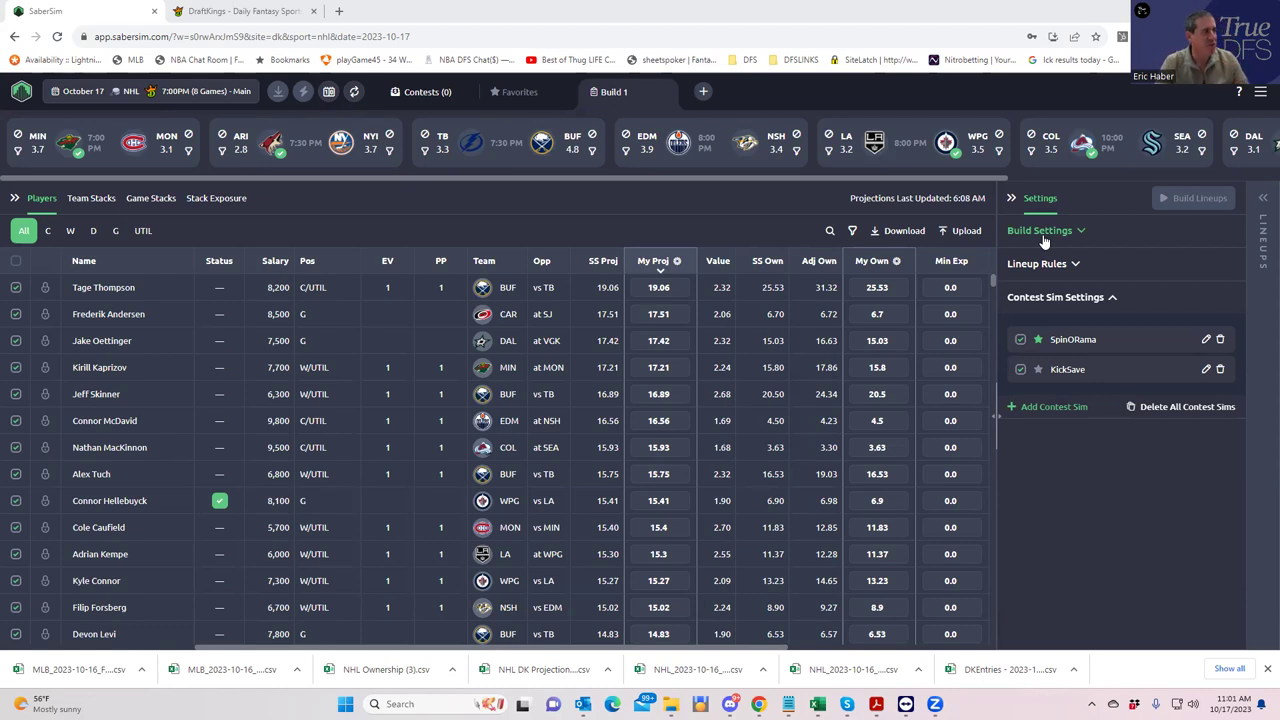
Switch to DraftKings' 'Enter This NHL Lineup in More Contests' page and review the $300K Spin-O-Rama and other contests
click(220, 14)
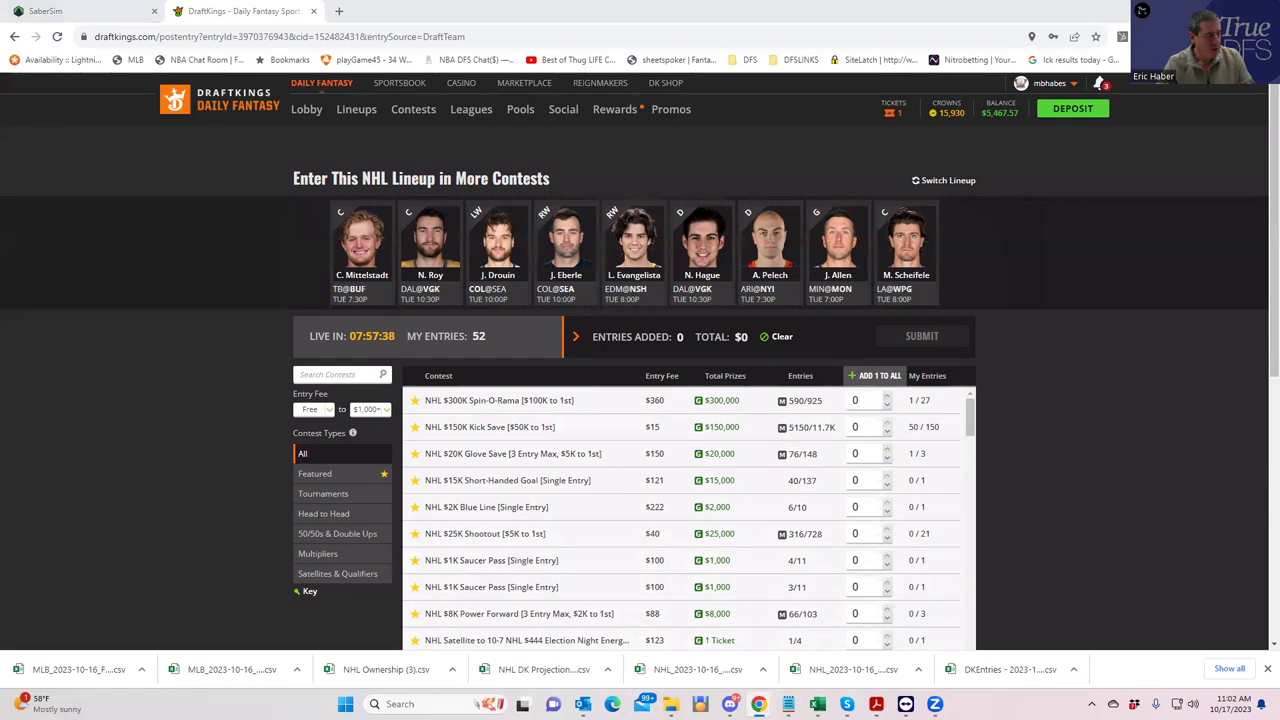
mouse_move(758, 706)
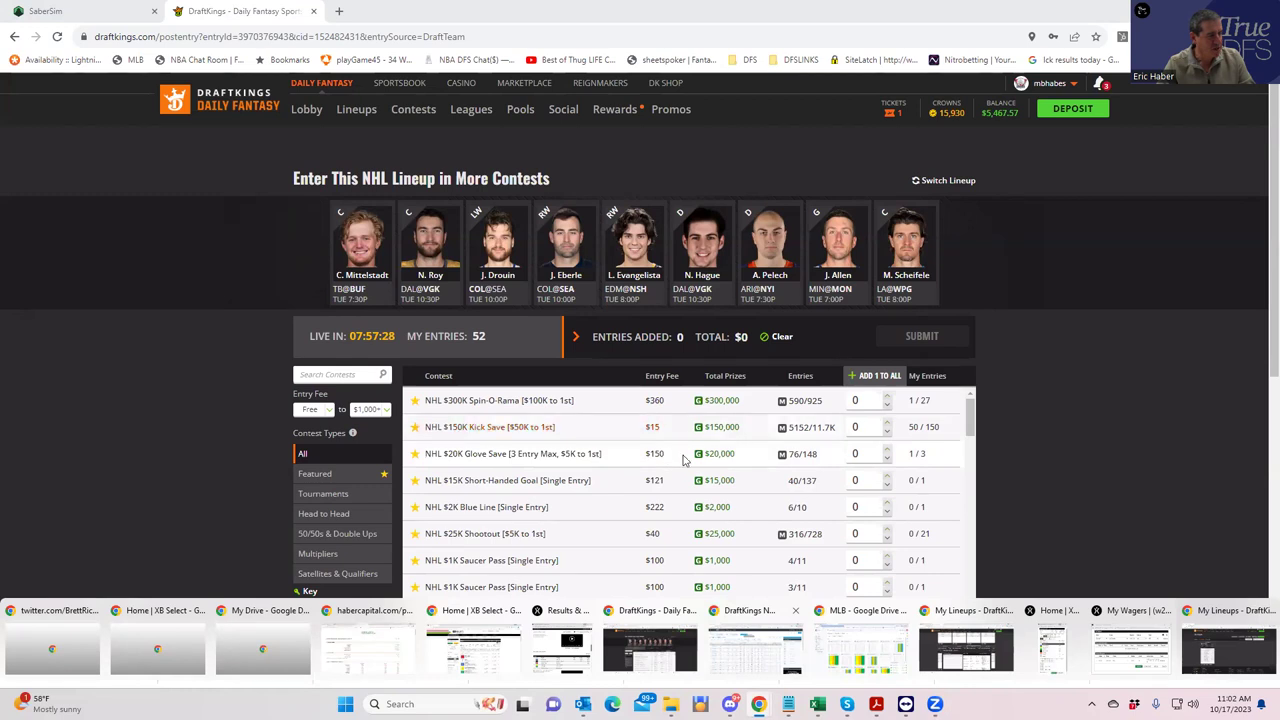
Start a new contest sim in SaberSim and name it Glove Save
click(60, 11)
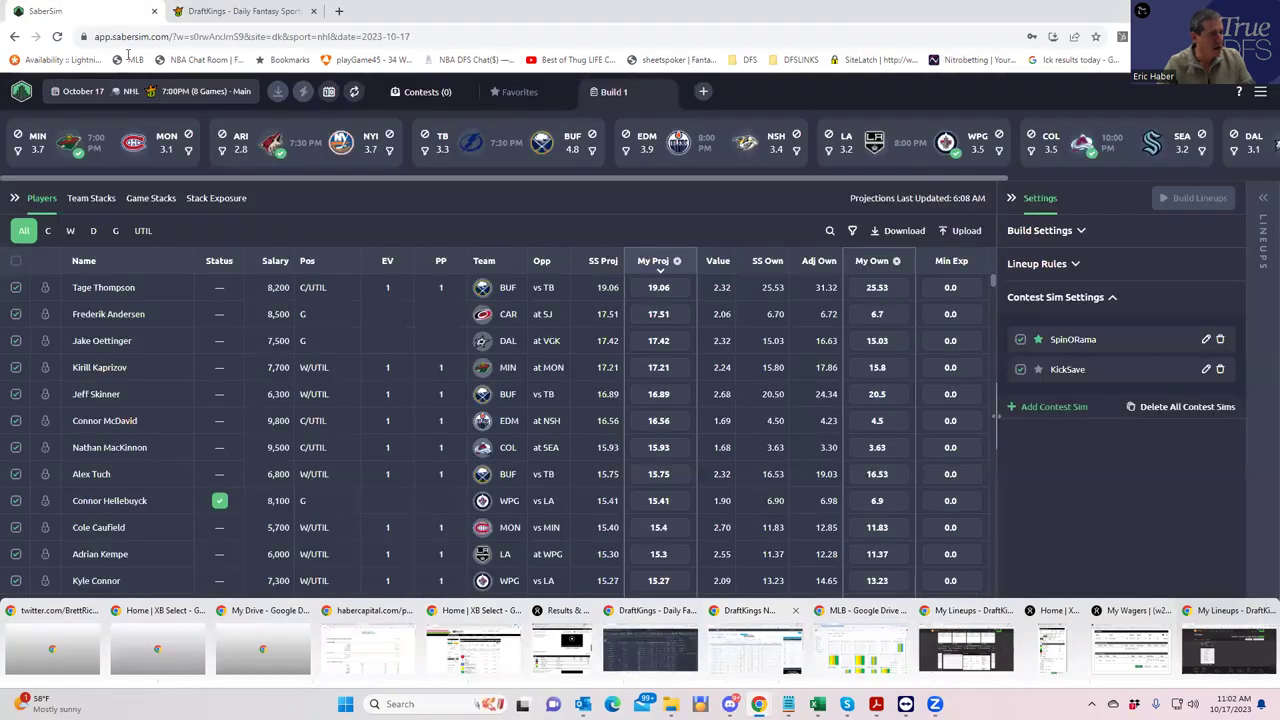
click(1016, 406)
click(1032, 336)
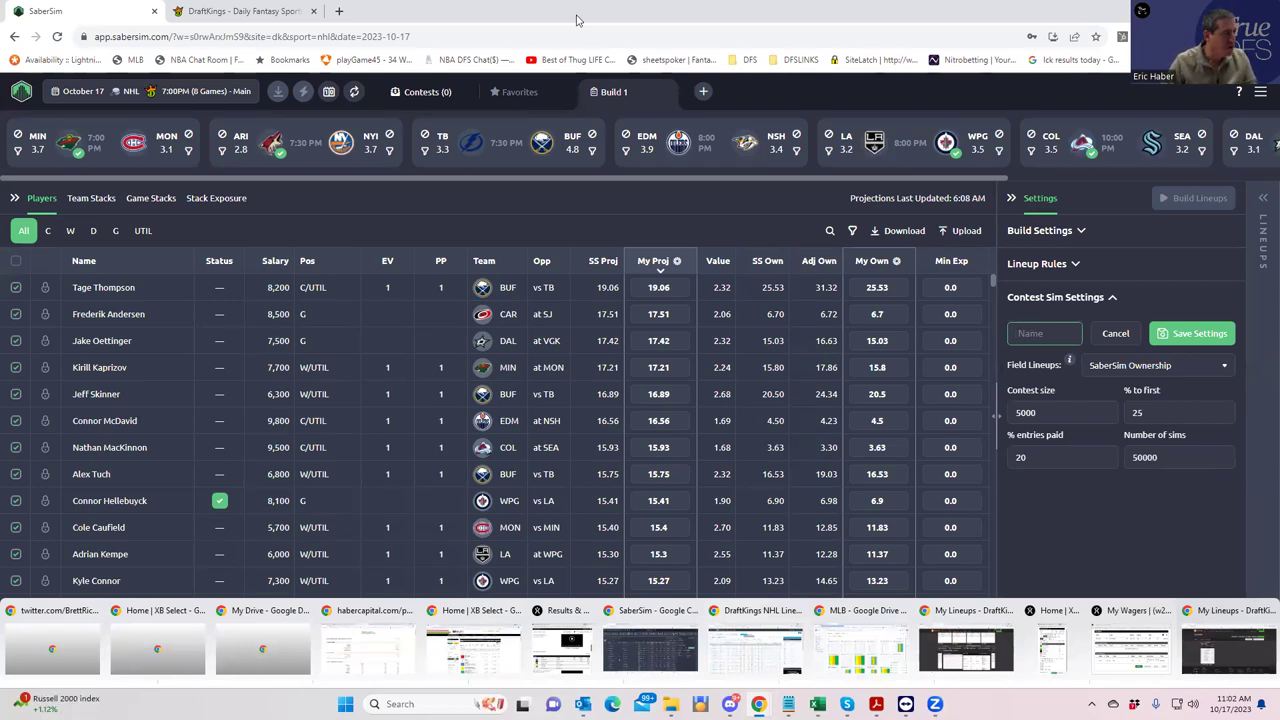
click(268, 13)
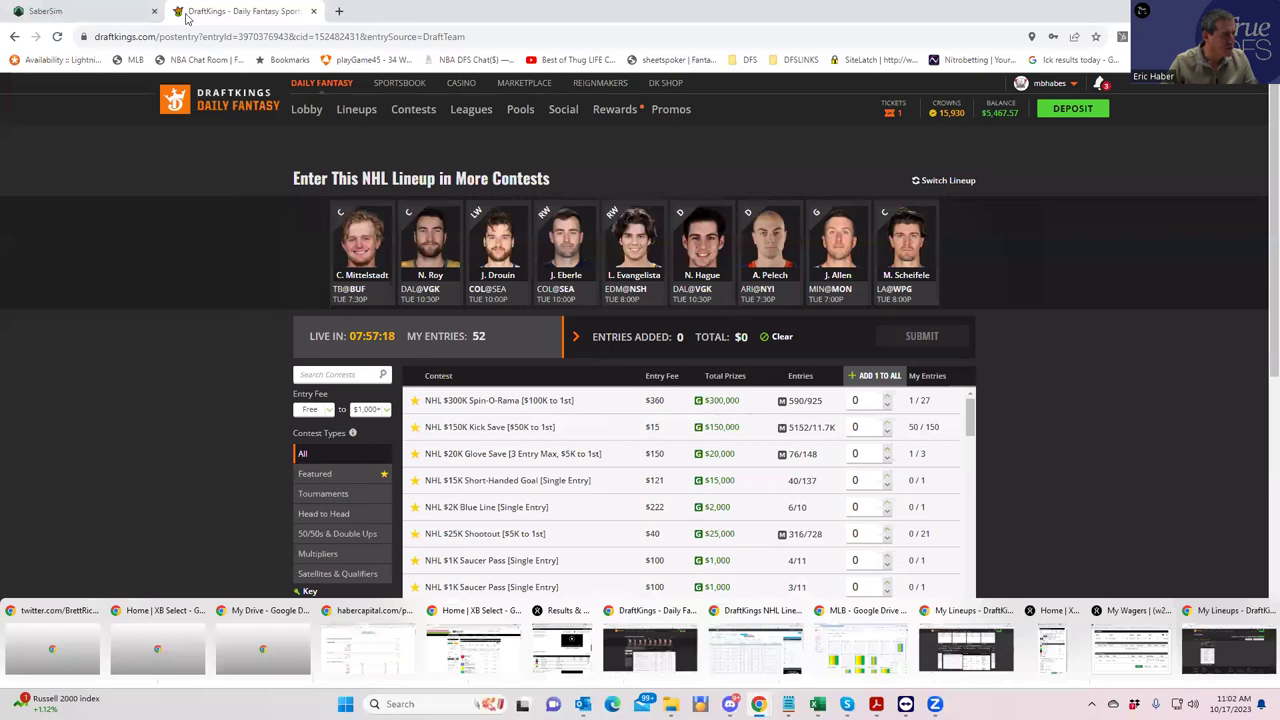
click(128, 11)
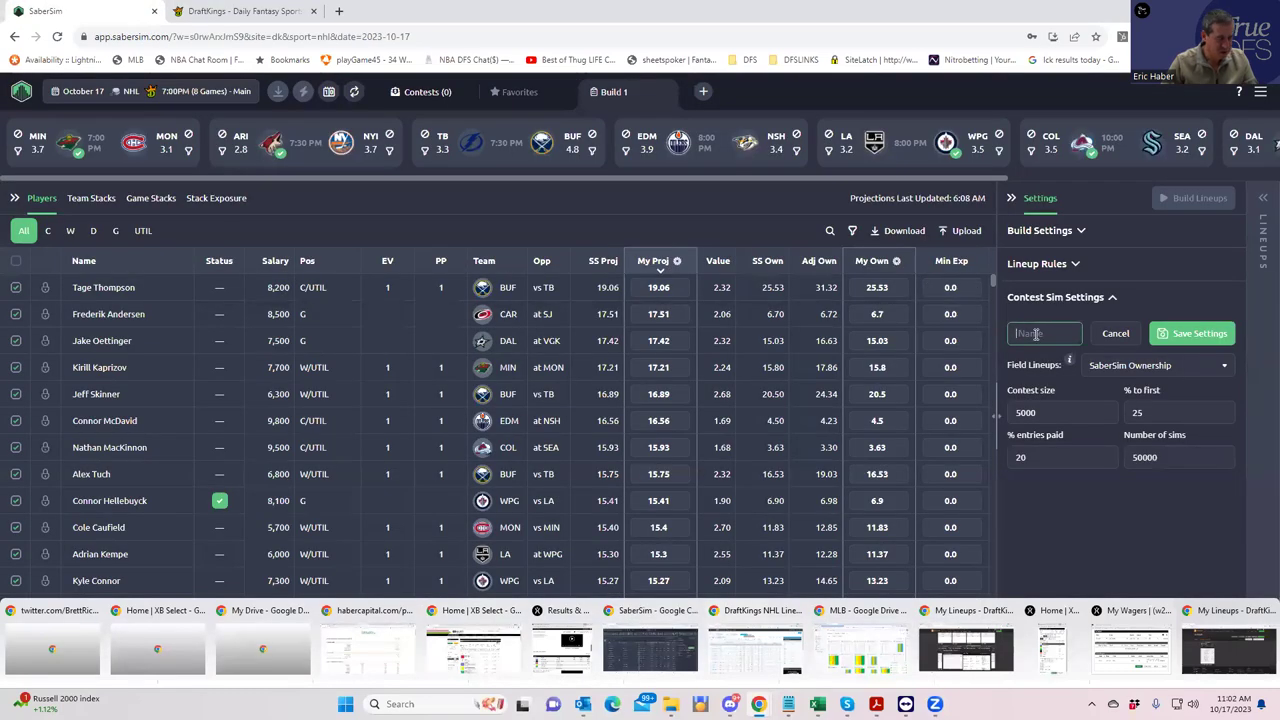
text(Glov)
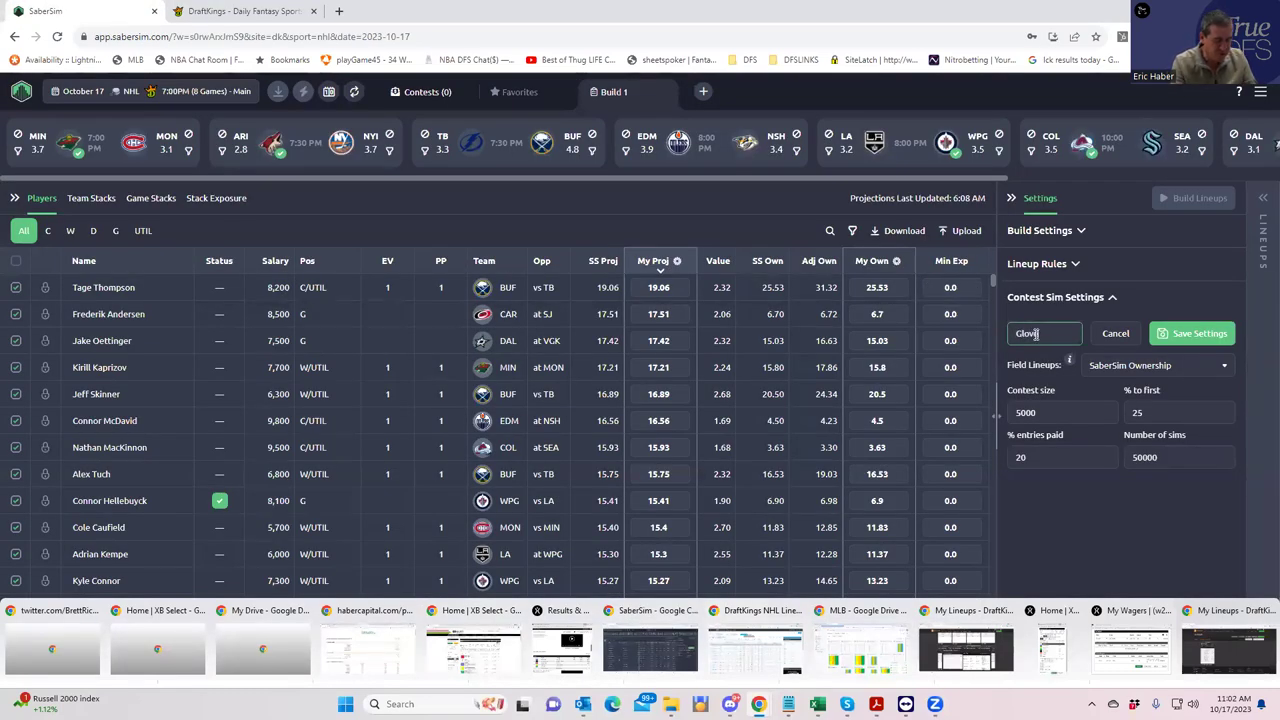
text( Save)
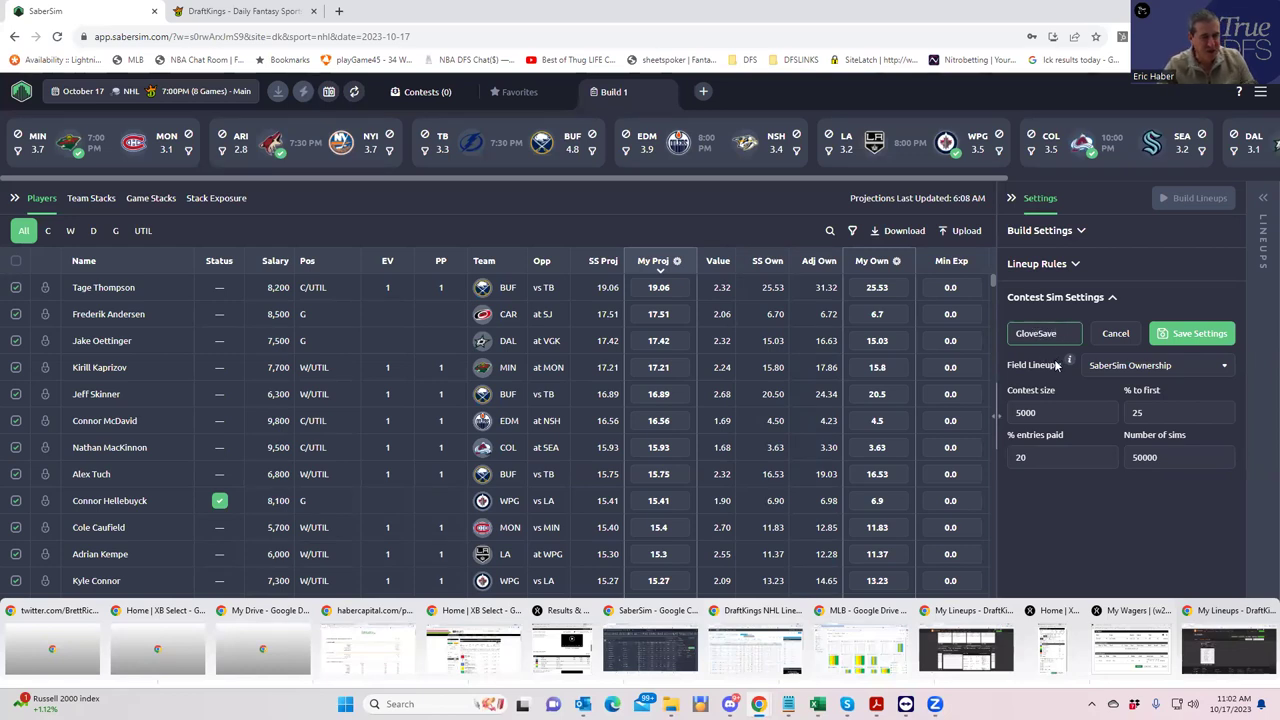
Look up the Glove Save contest size on DraftKings, set it to 148 and save the sim
click(263, 12)
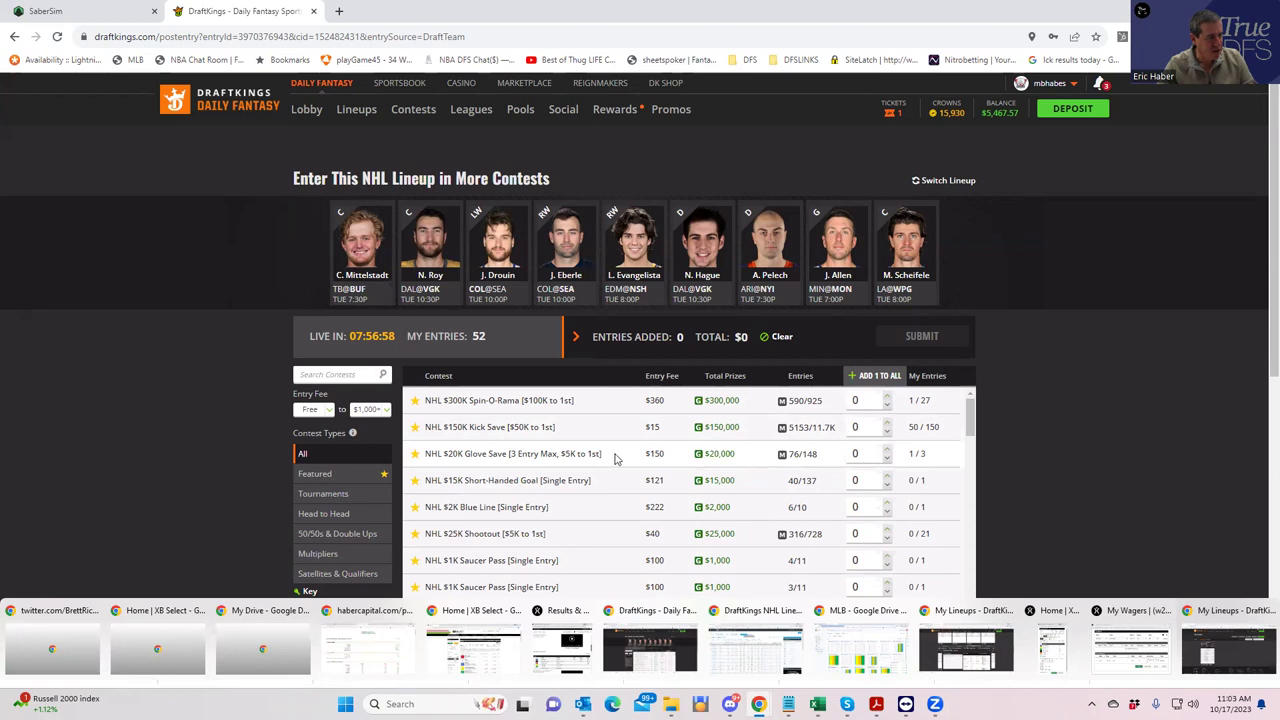
click(100, 20)
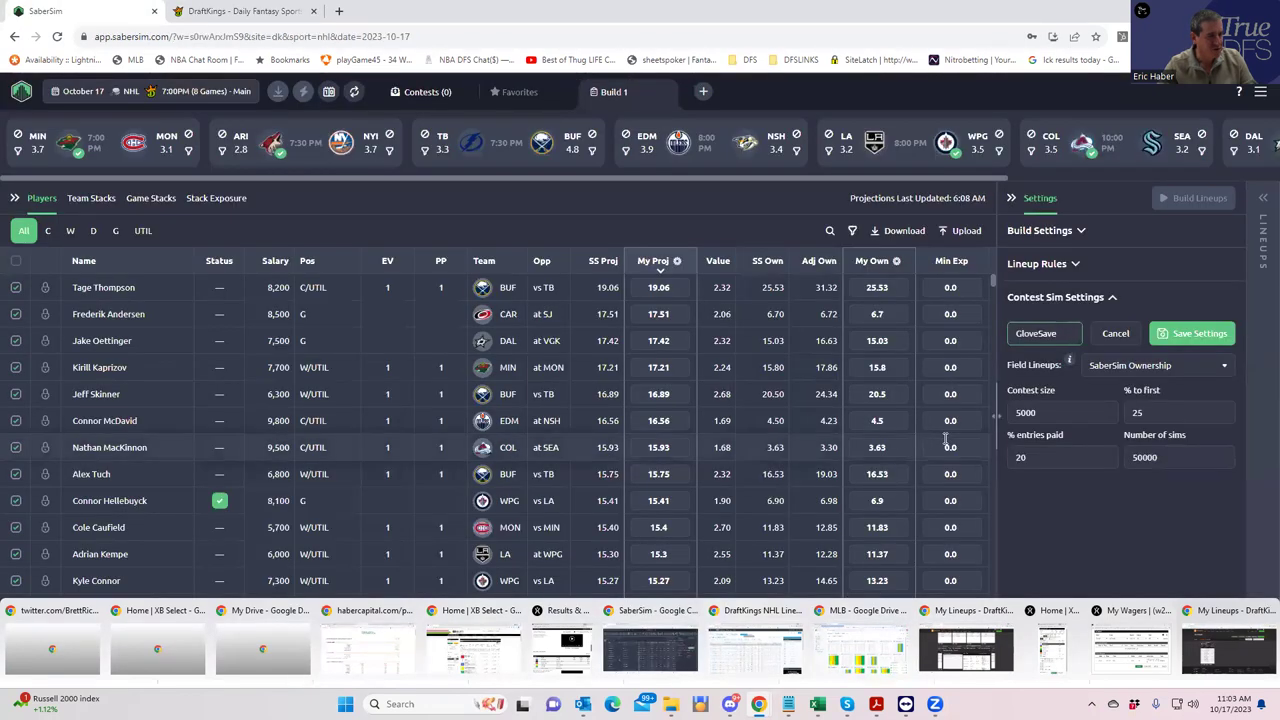
double_click(1040, 410)
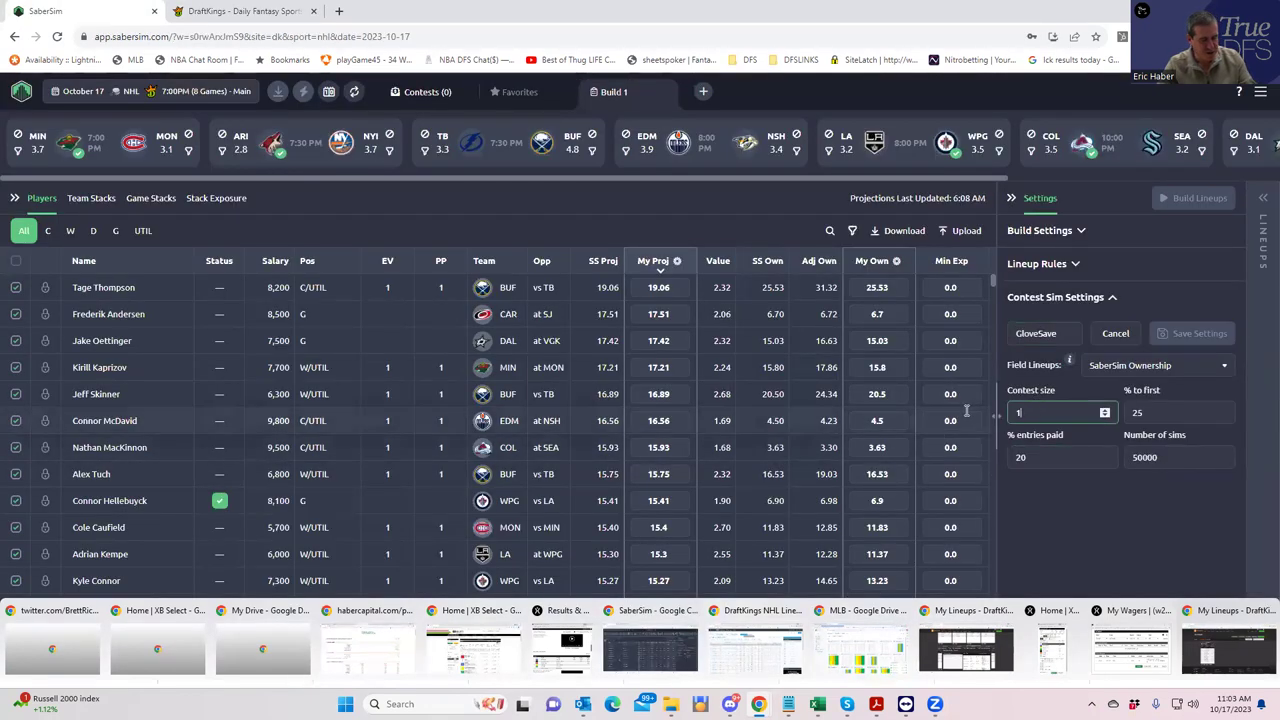
text(148)
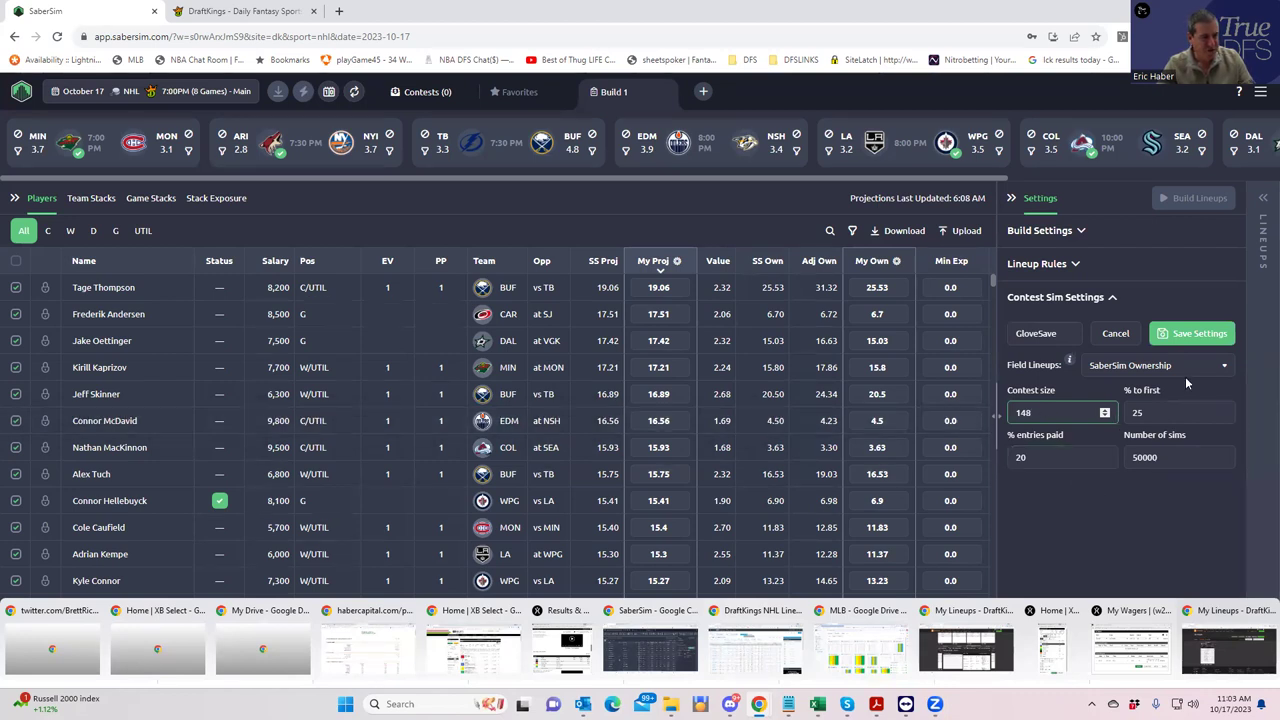
click(1190, 334)
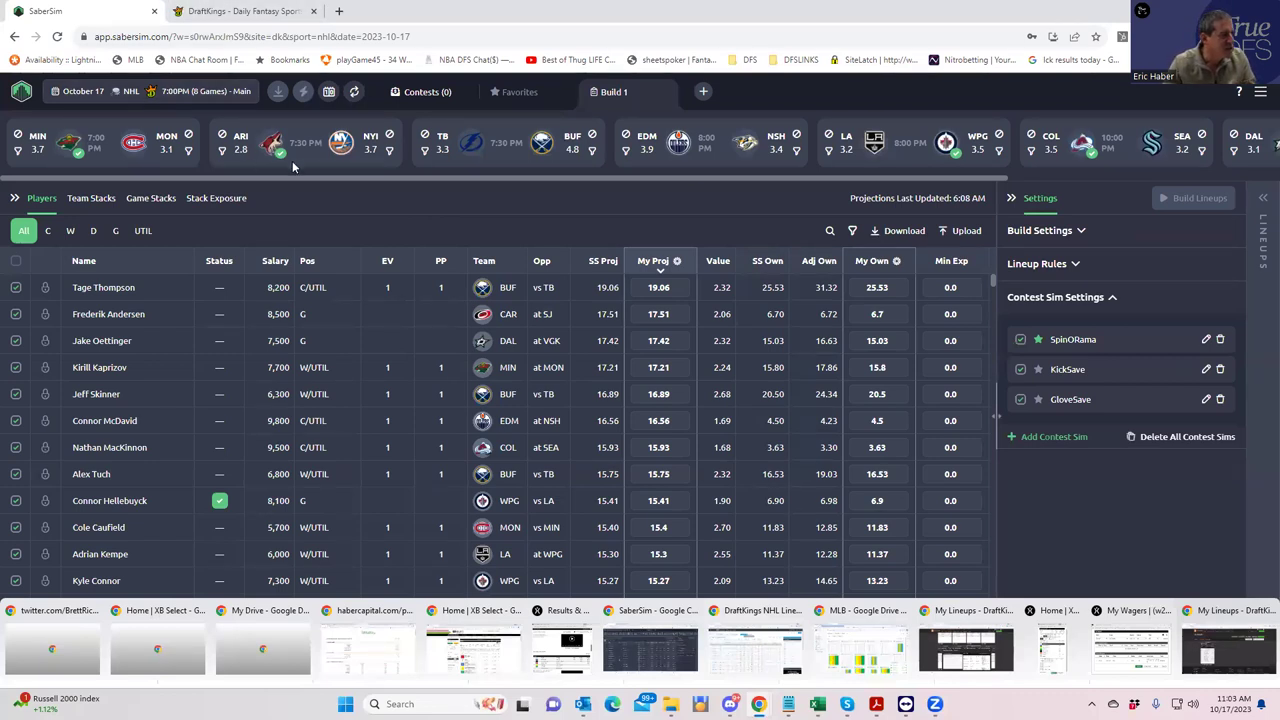
drag(994, 175, 1266, 176)
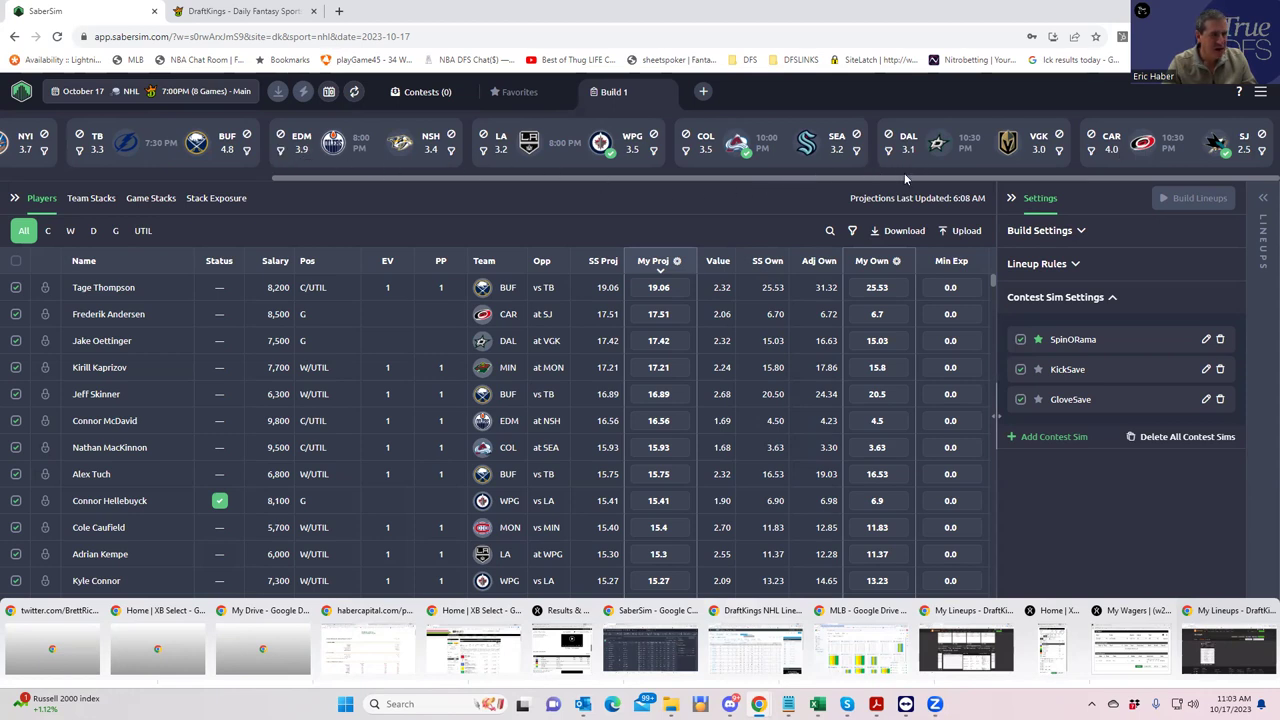
drag(905, 178, 592, 187)
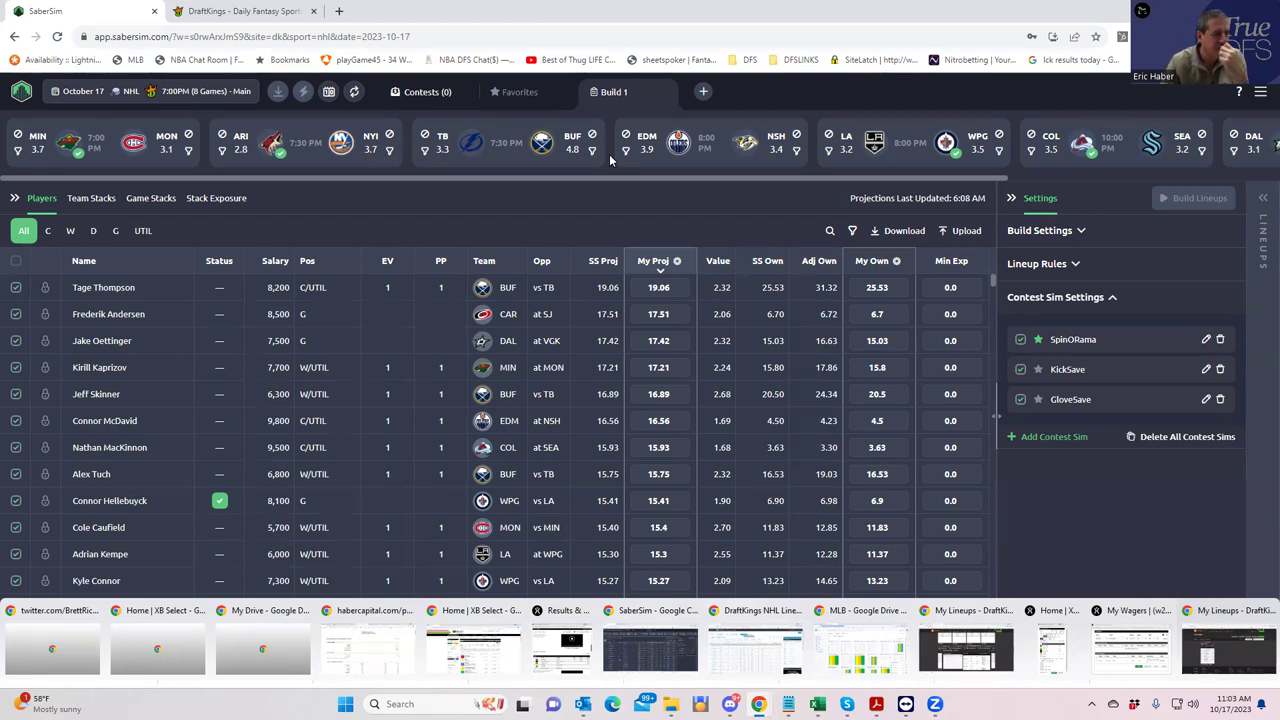
drag(832, 177, 335, 176)
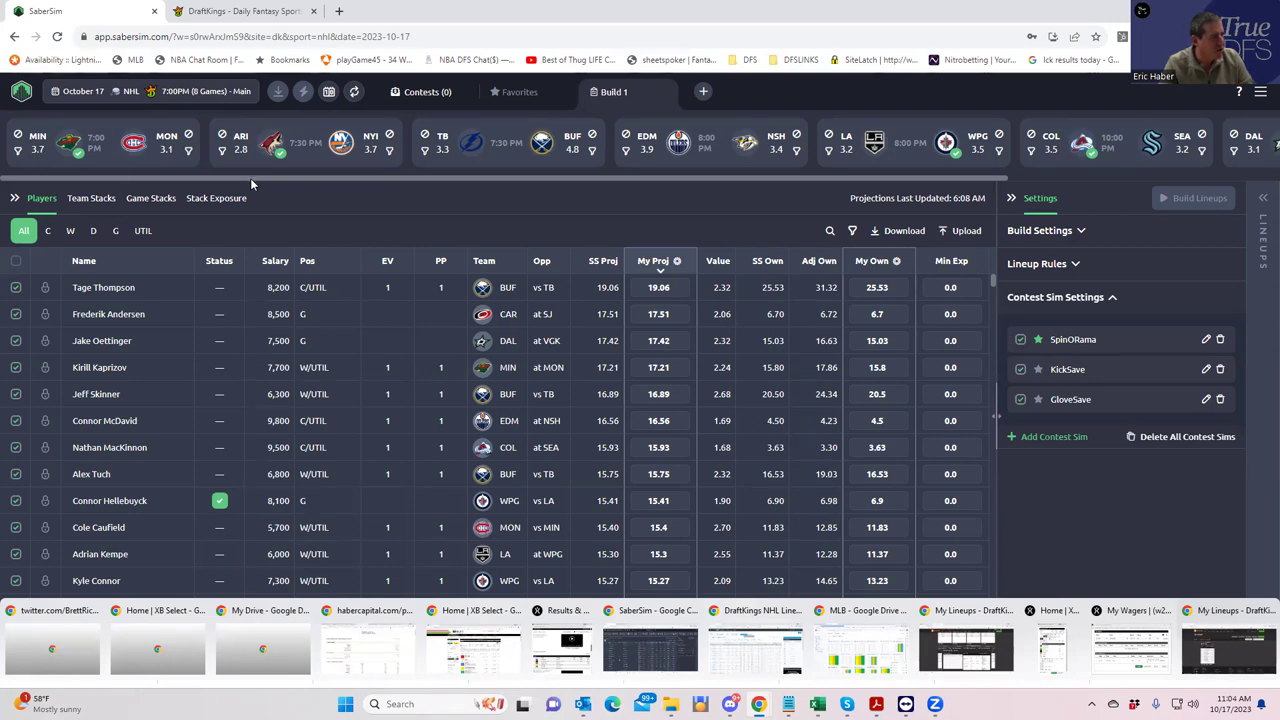
drag(251, 183, 637, 195)
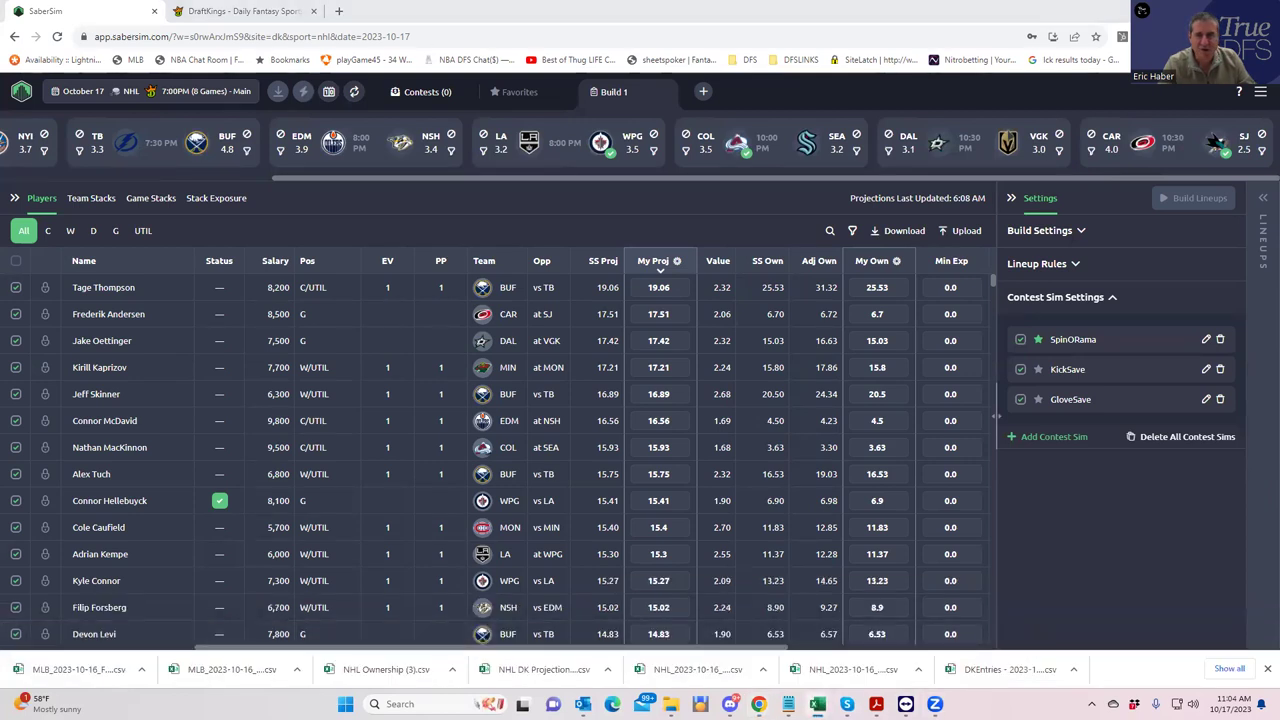
Bring NHLDK_Proj full-screen and review the team, Sheets Value Score and fpts values
key(alt+Tab)
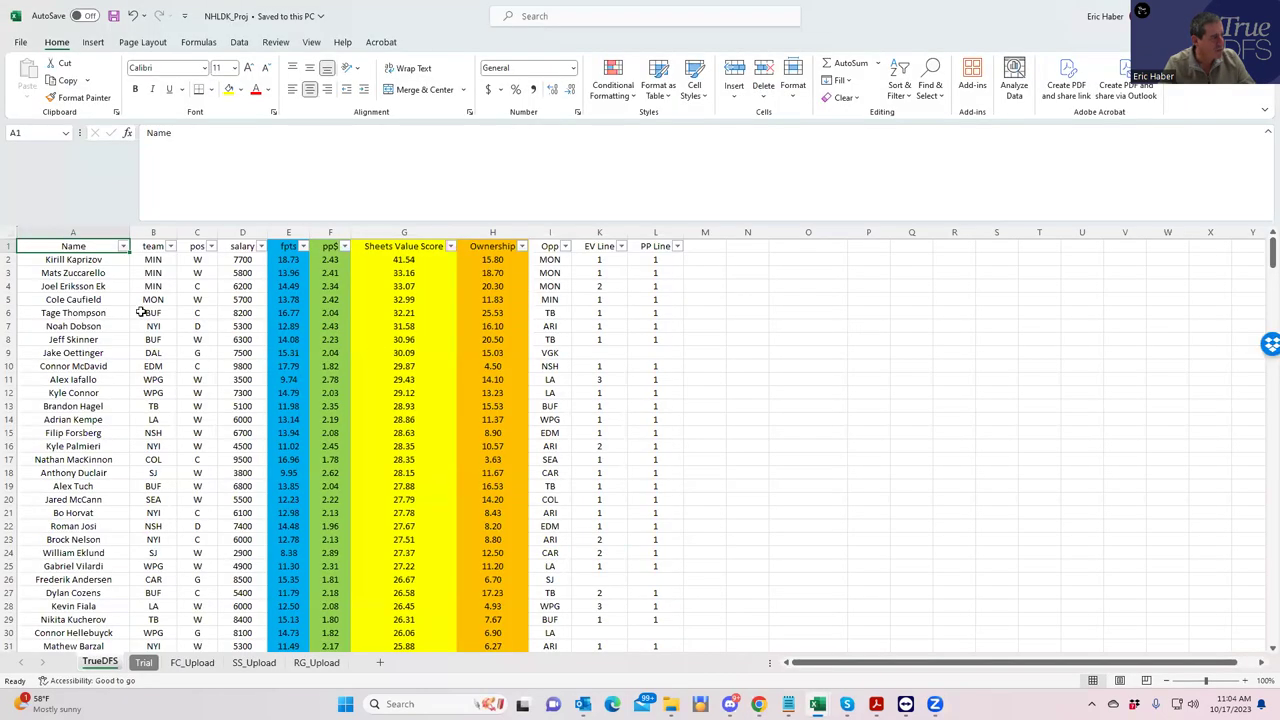
drag(150, 259, 145, 288)
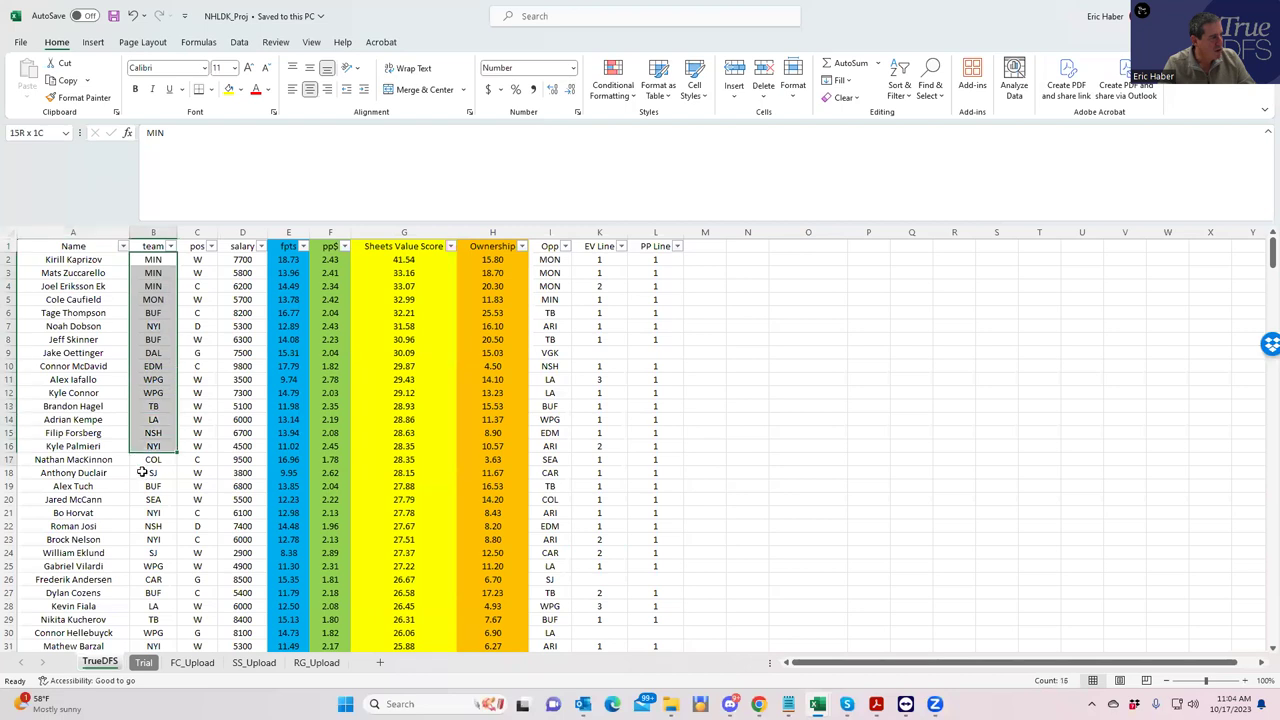
drag(400, 262, 405, 619)
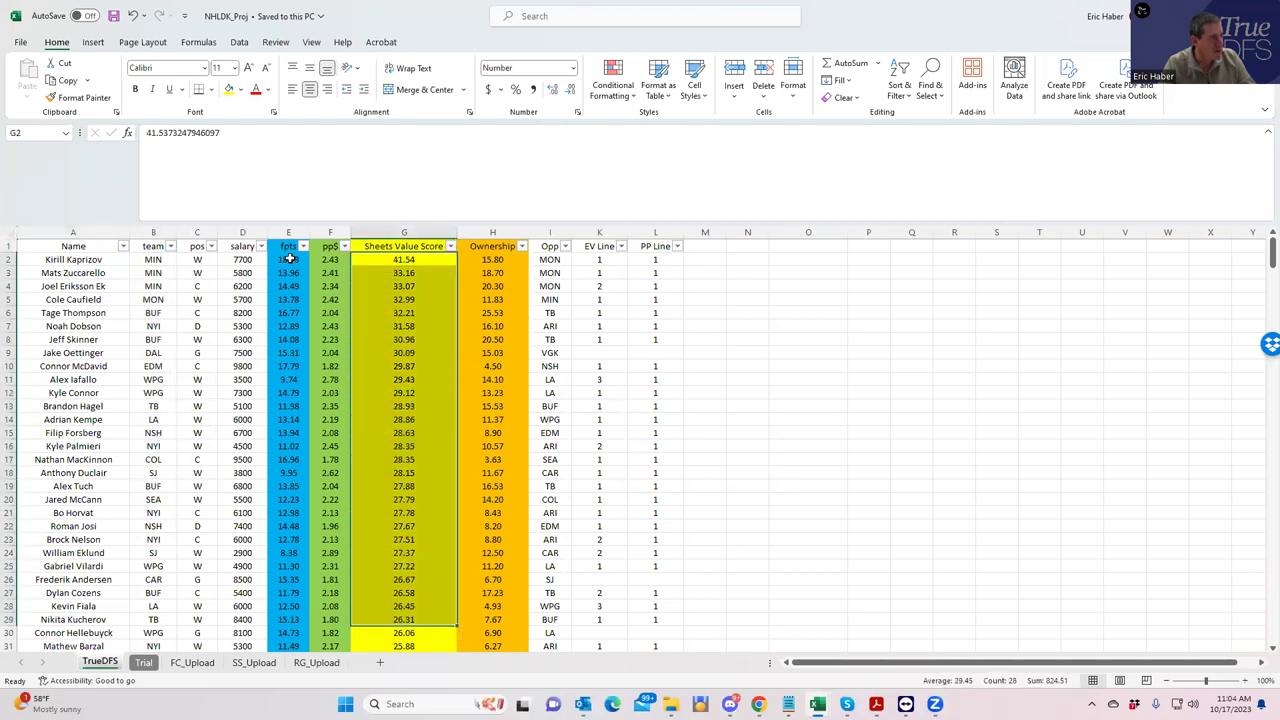
click(330, 258)
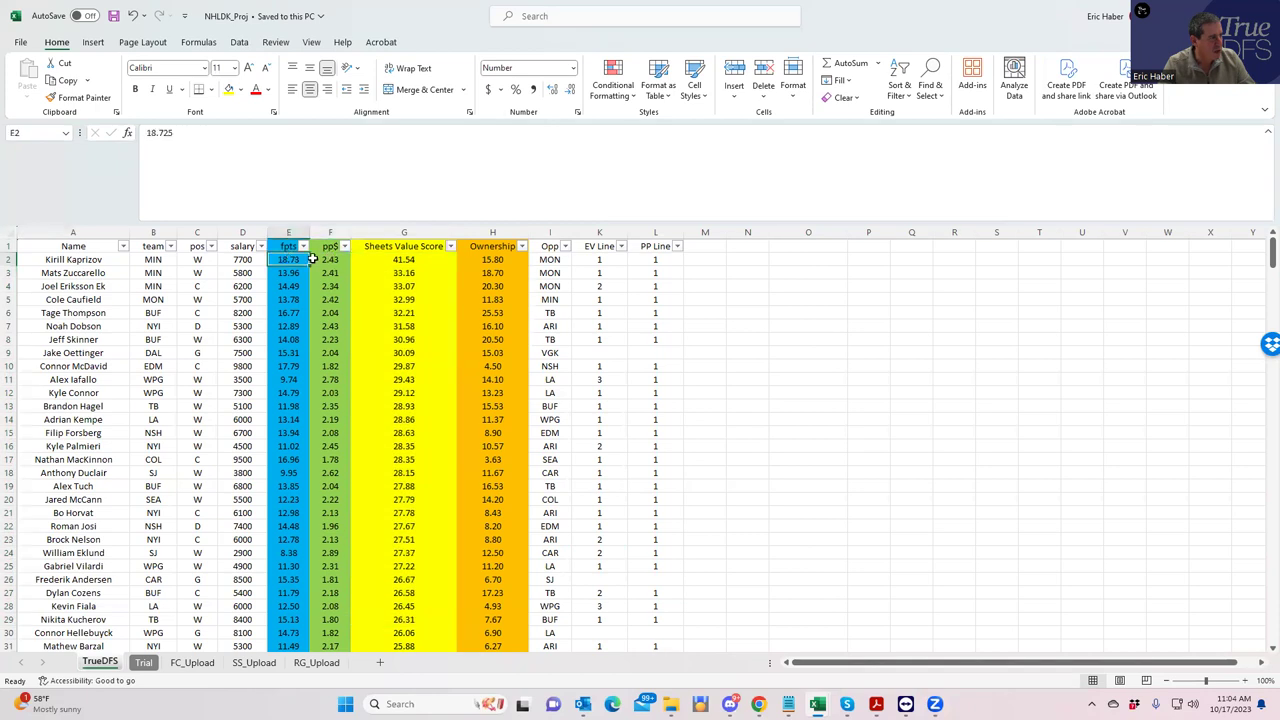
key(Right)
click(285, 258)
click(289, 298)
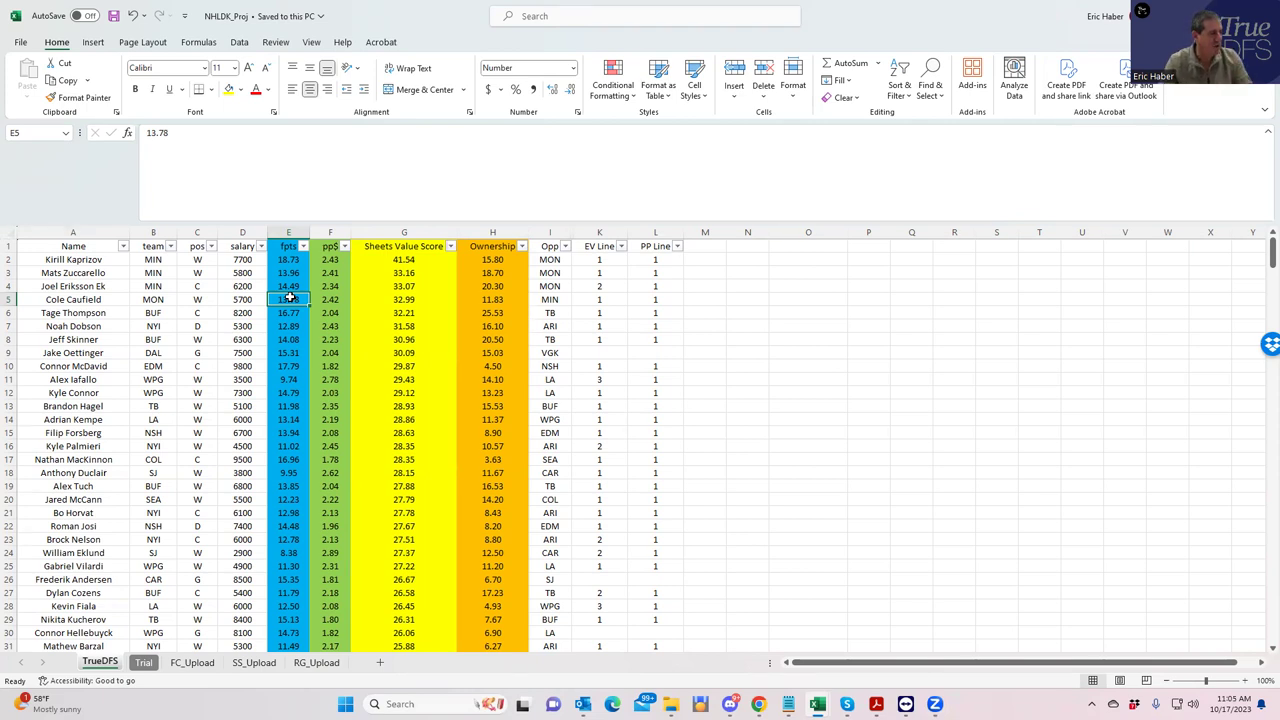
Highlight the fpts, Ownership, Sheets Value Score, EV Line/PP Line and team columns
drag(286, 261, 288, 388)
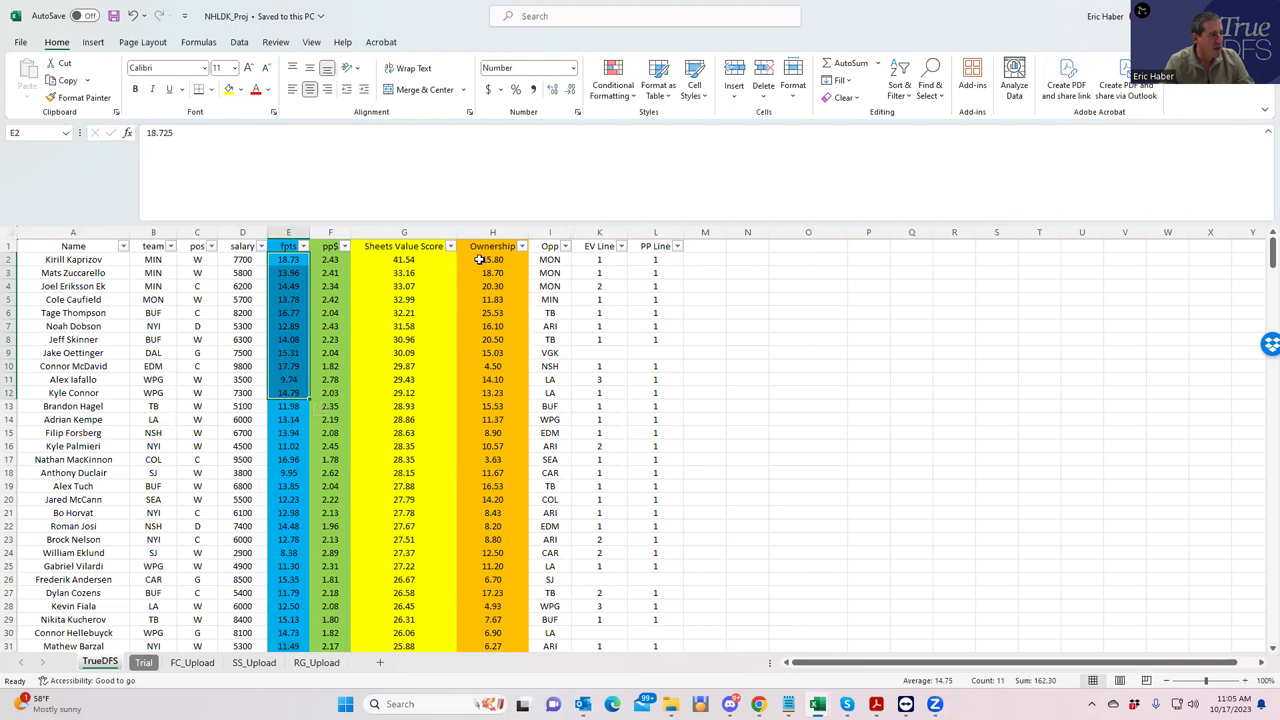
drag(481, 259, 480, 590)
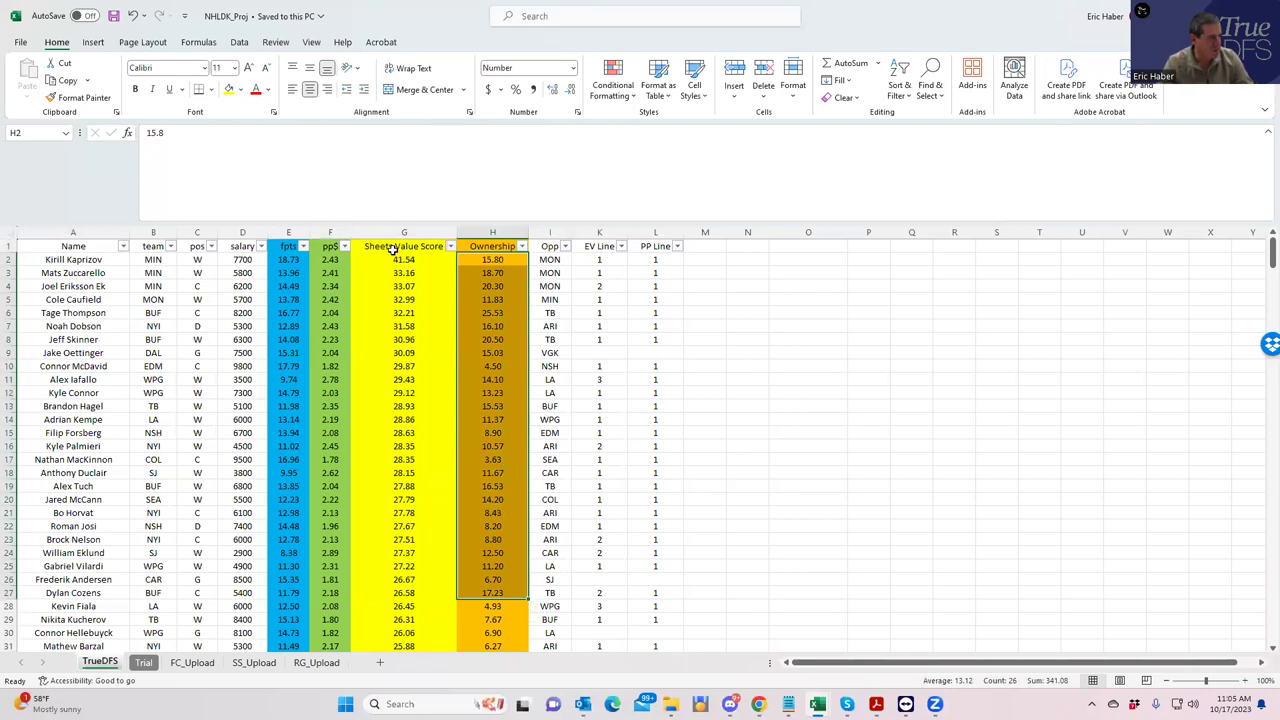
drag(393, 258, 413, 312)
drag(592, 259, 599, 373)
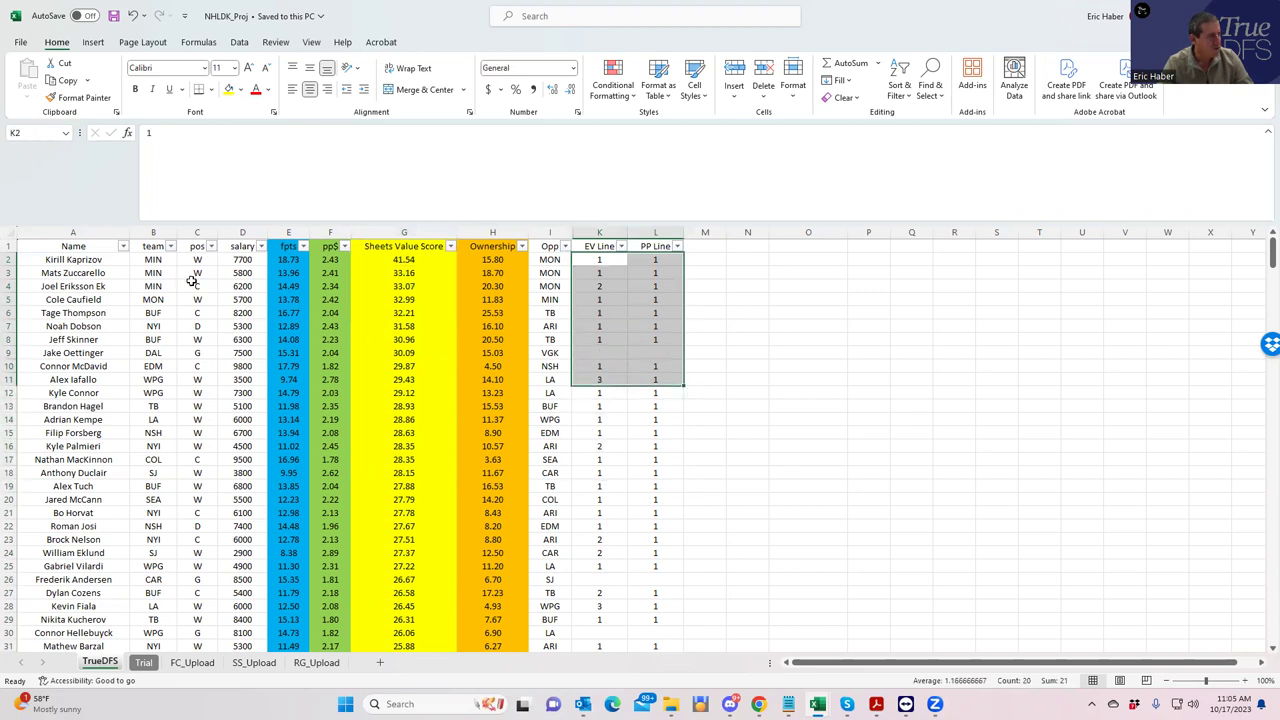
click(155, 259)
click(152, 286)
drag(47, 260, 87, 524)
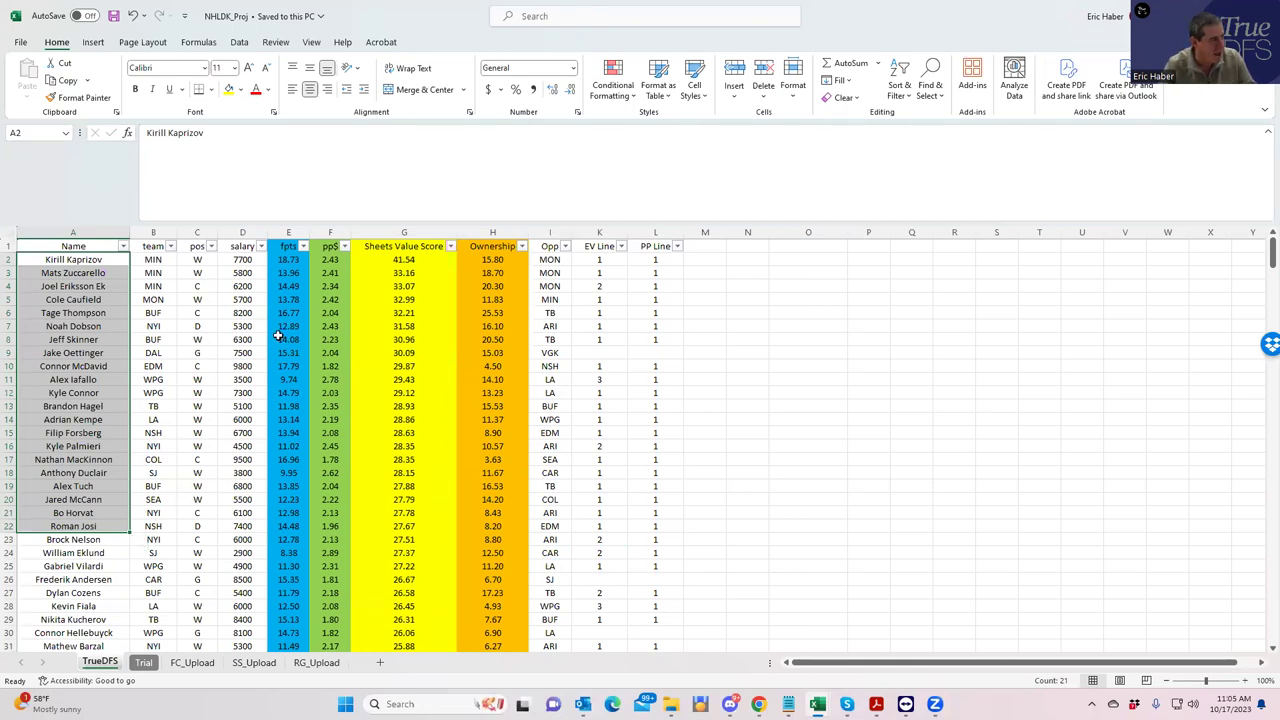
click(152, 261)
click(152, 273)
click(153, 287)
click(241, 287)
click(642, 287)
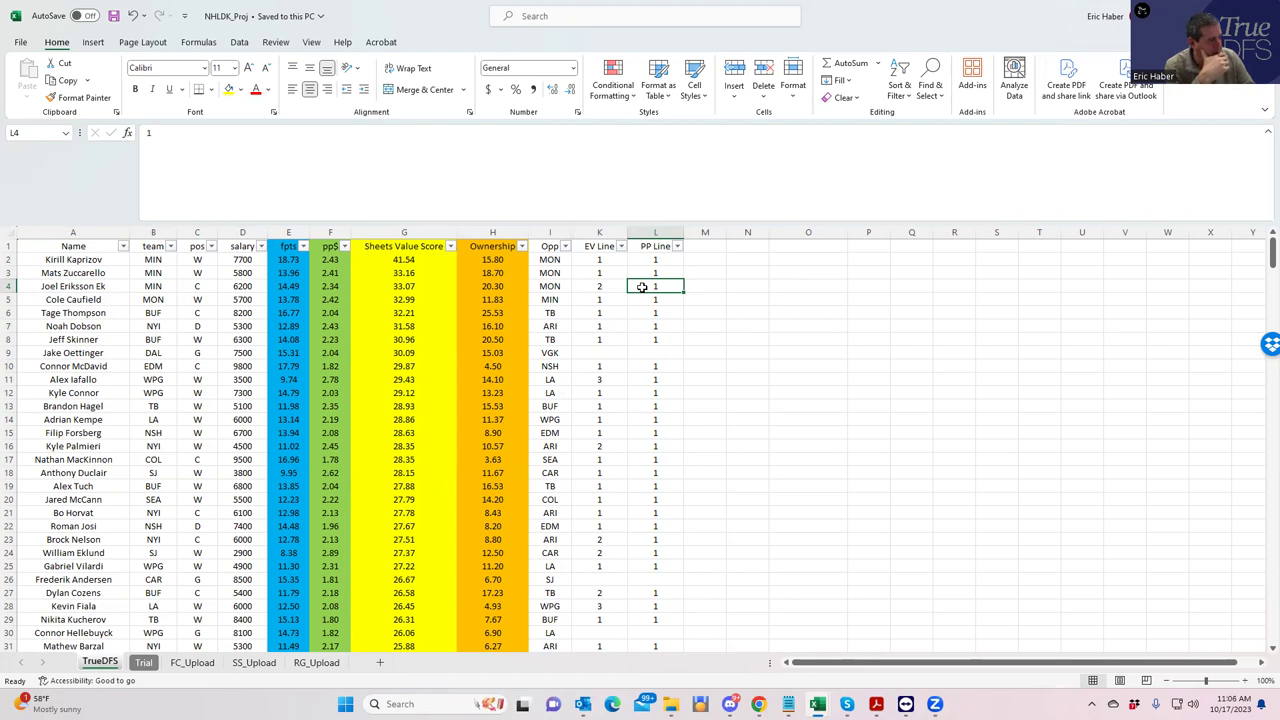
click(152, 285)
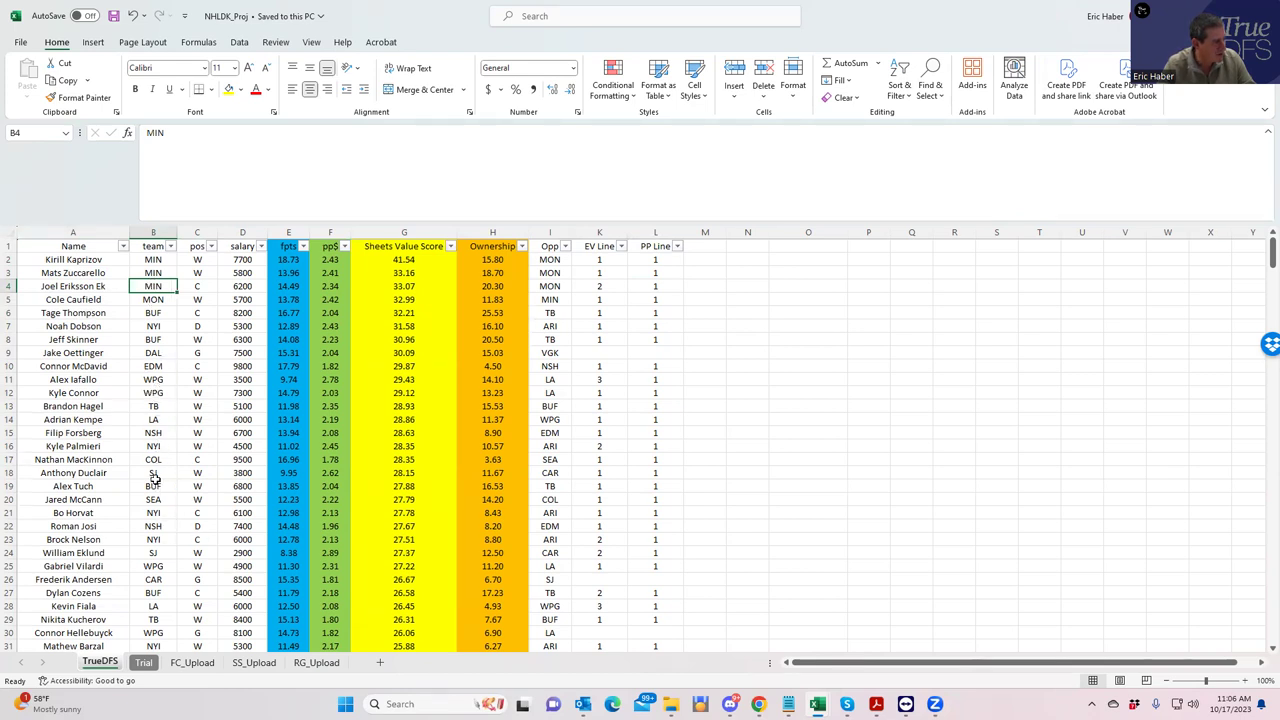
click(157, 299)
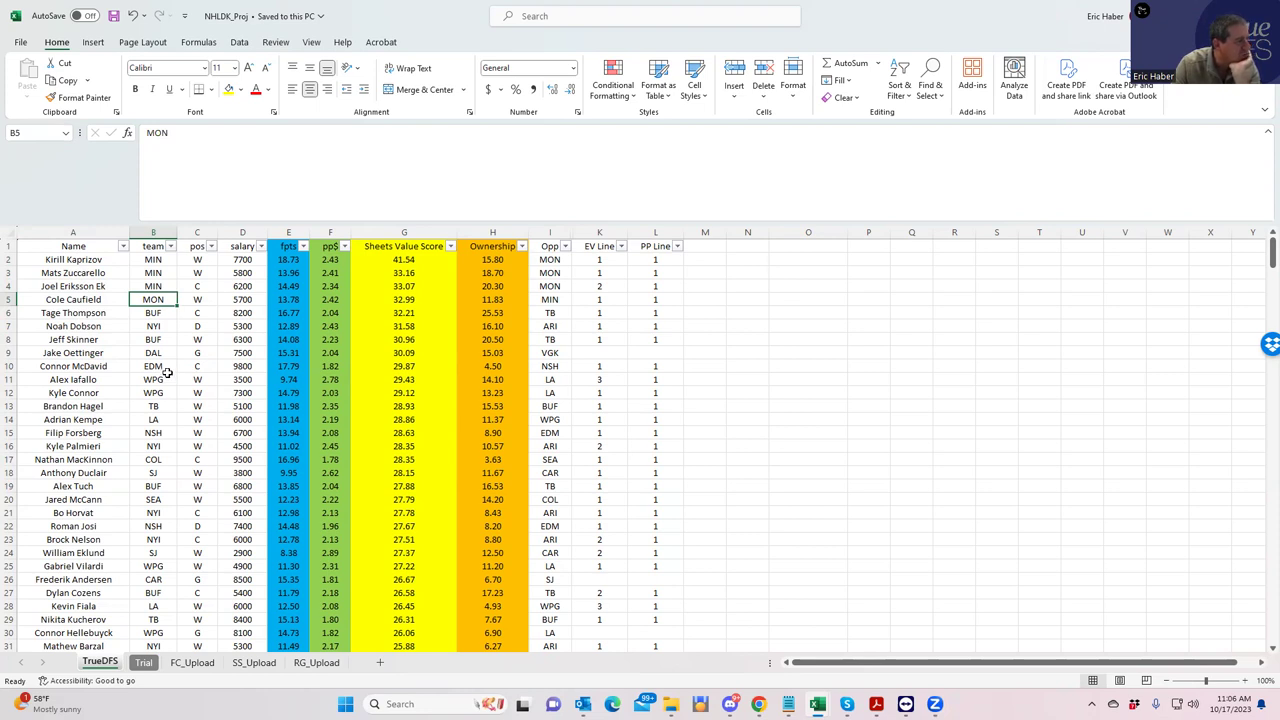
click(238, 379)
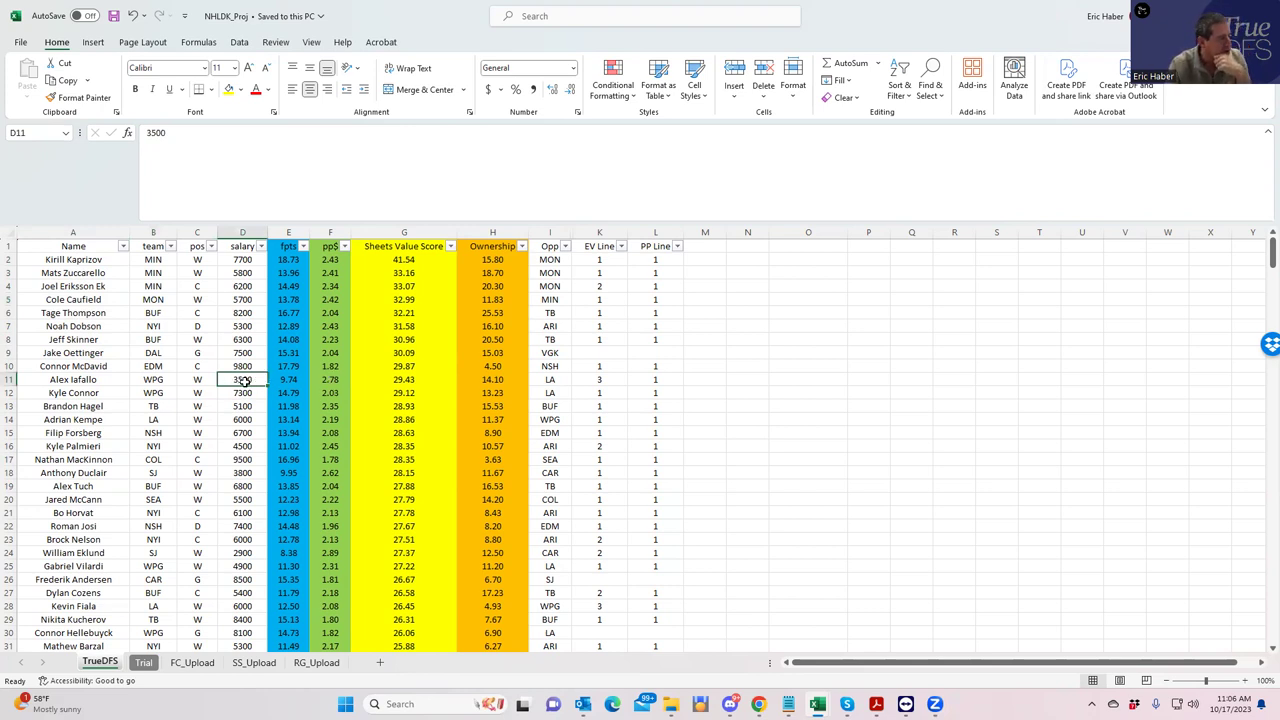
click(288, 419)
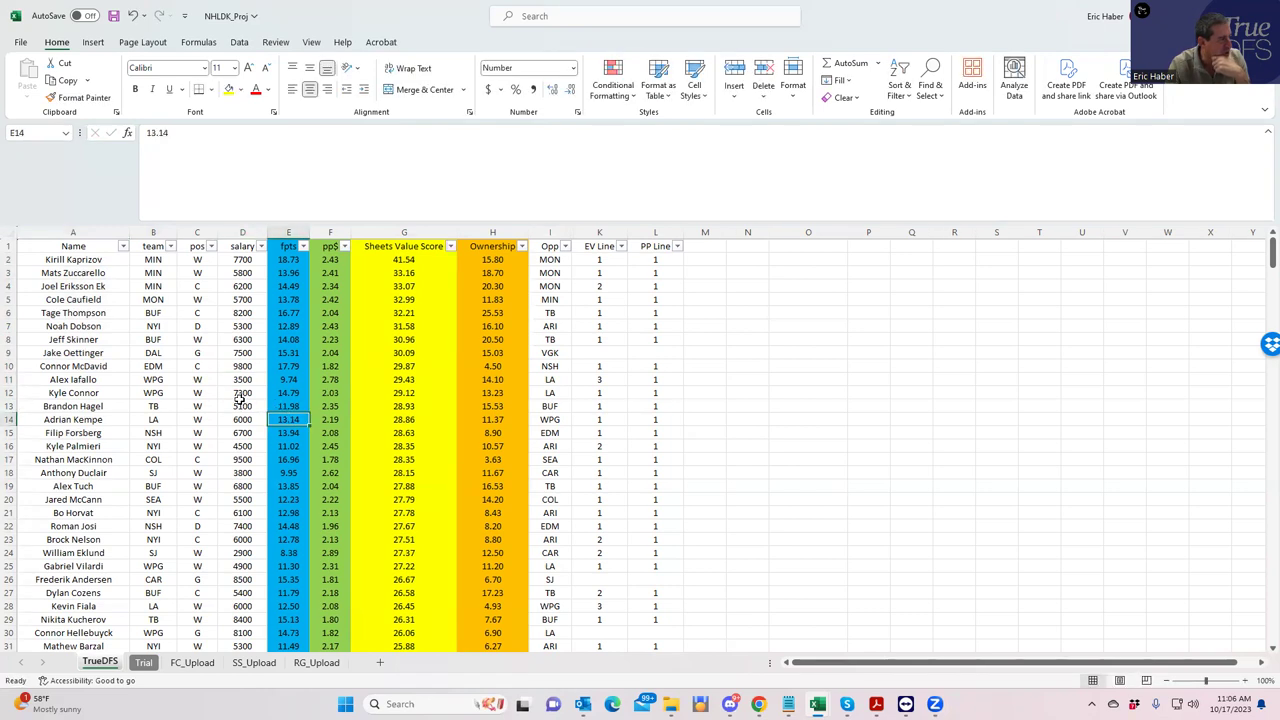
click(228, 381)
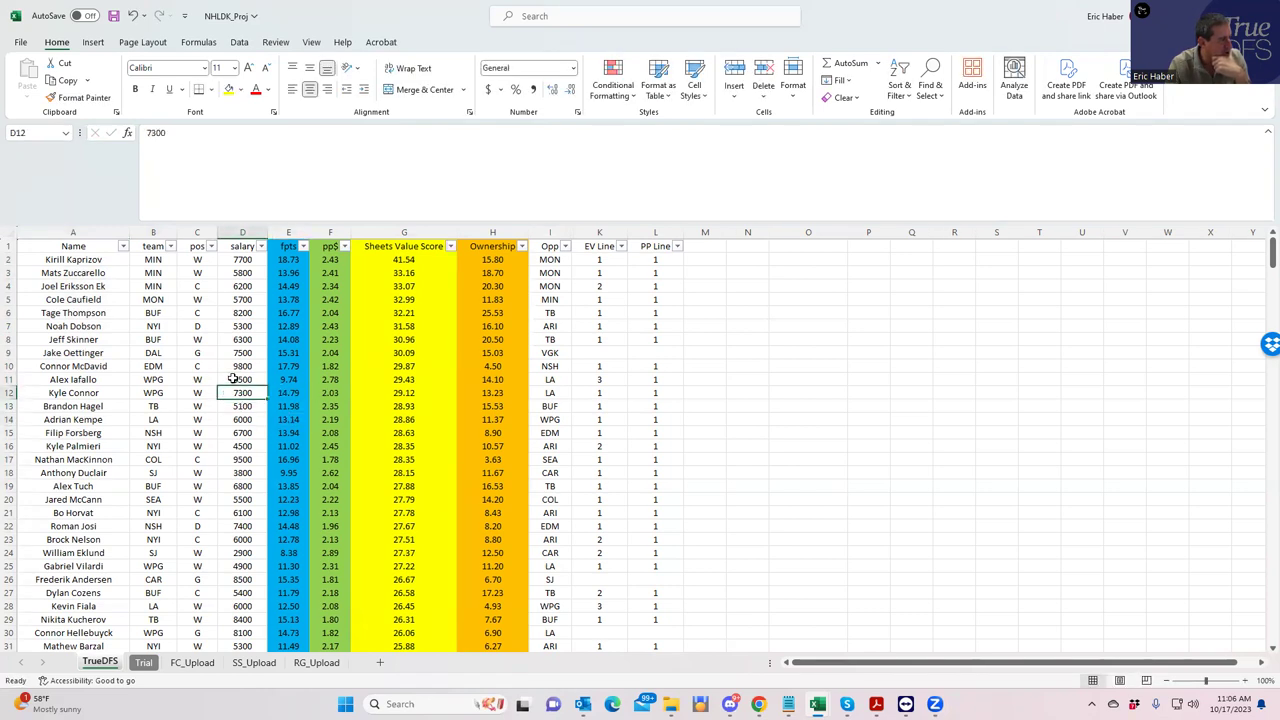
click(646, 390)
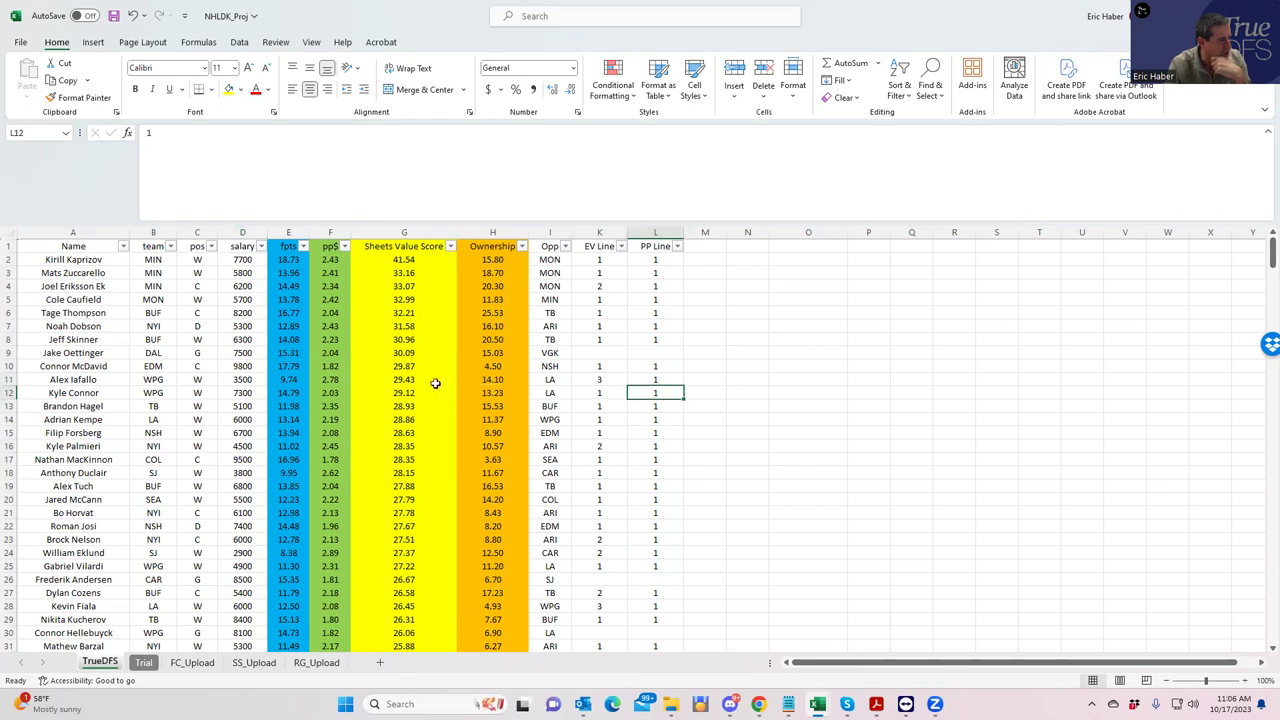
click(240, 380)
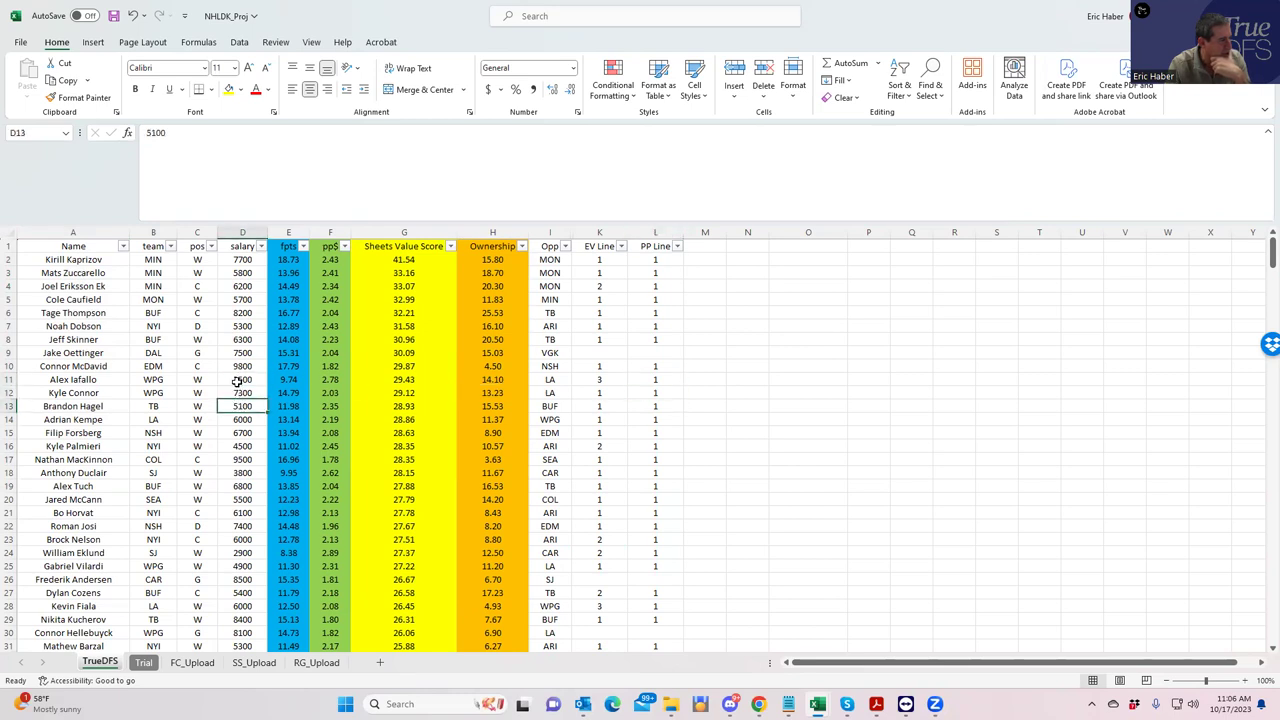
click(241, 403)
click(240, 381)
click(244, 406)
click(223, 568)
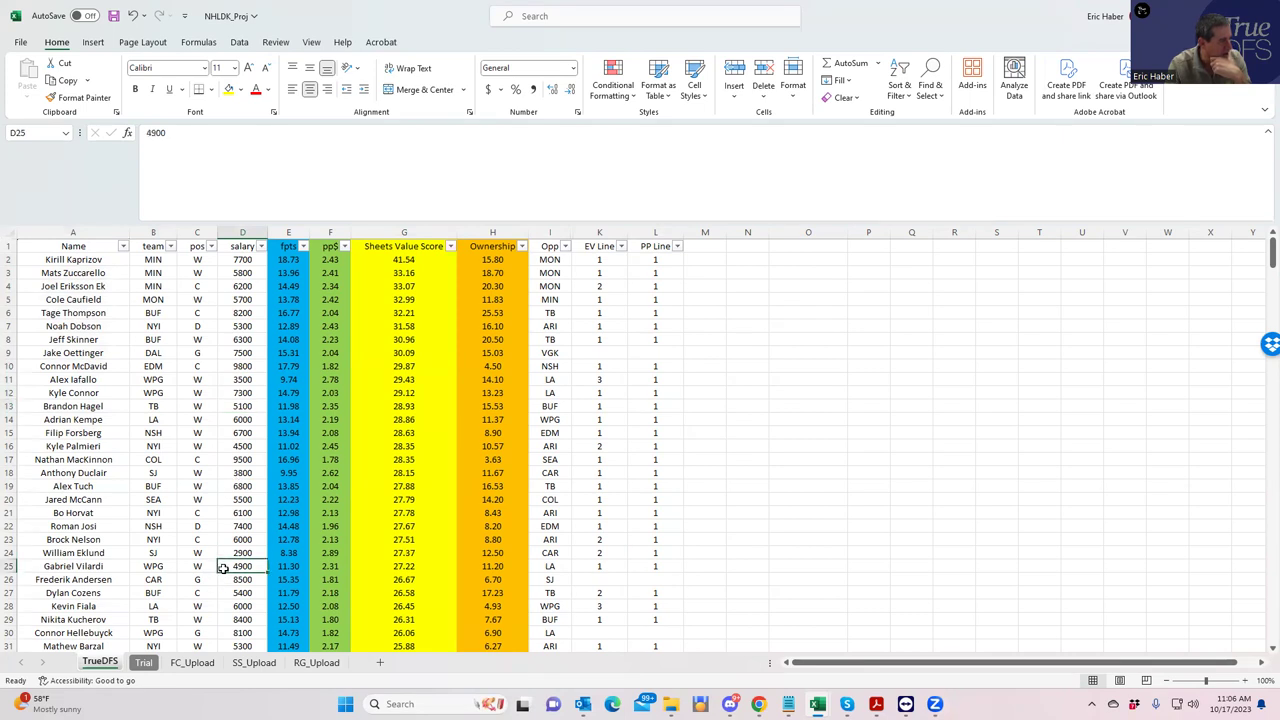
click(150, 565)
click(150, 378)
click(152, 394)
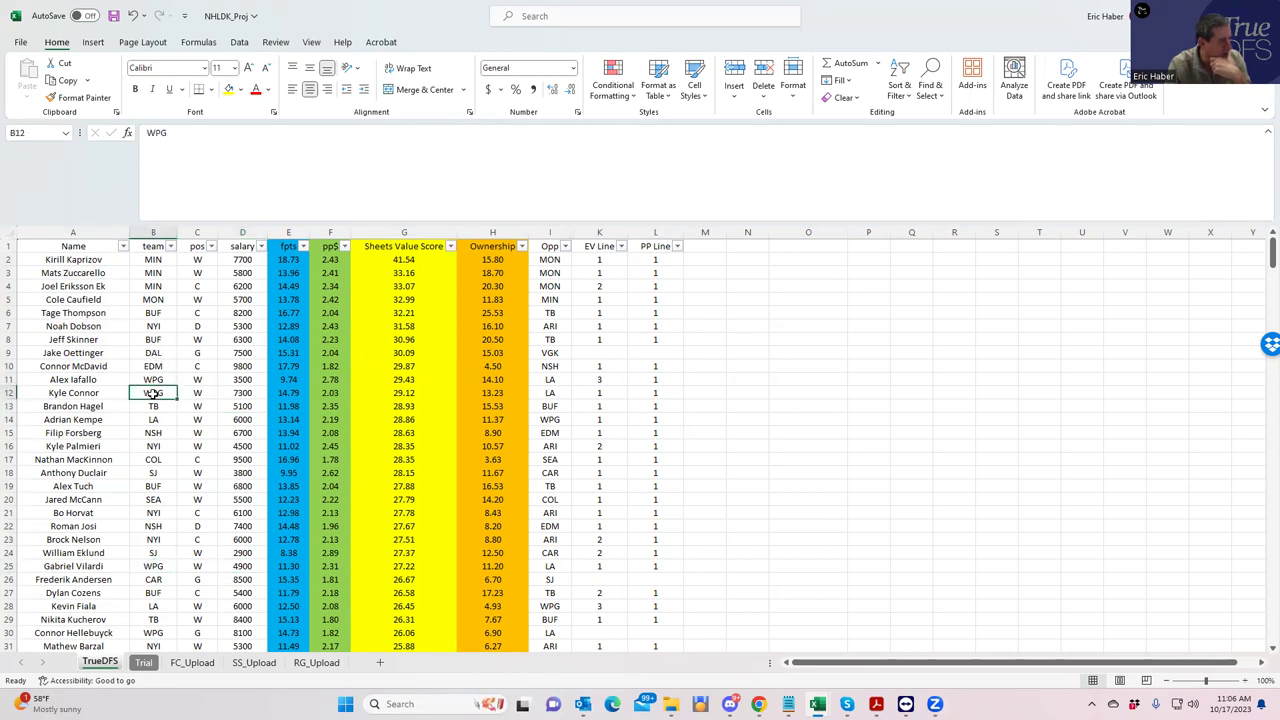
click(157, 555)
click(155, 564)
click(600, 567)
click(649, 567)
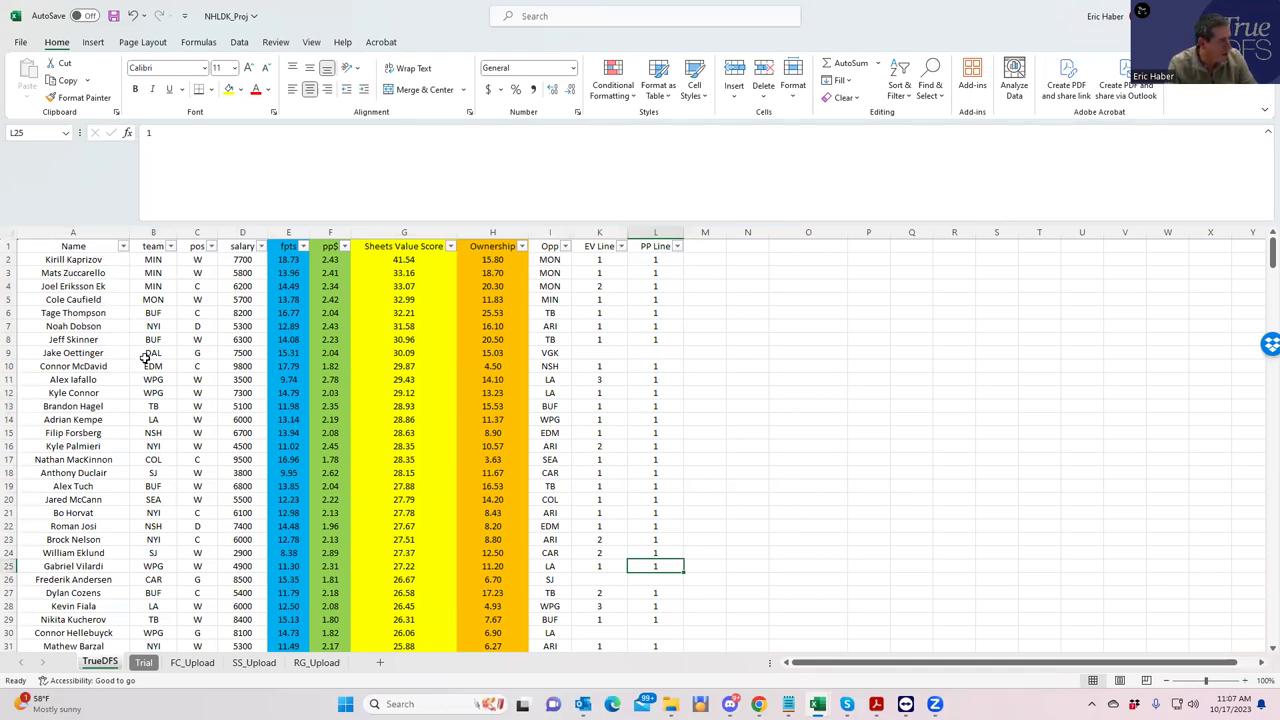
click(246, 447)
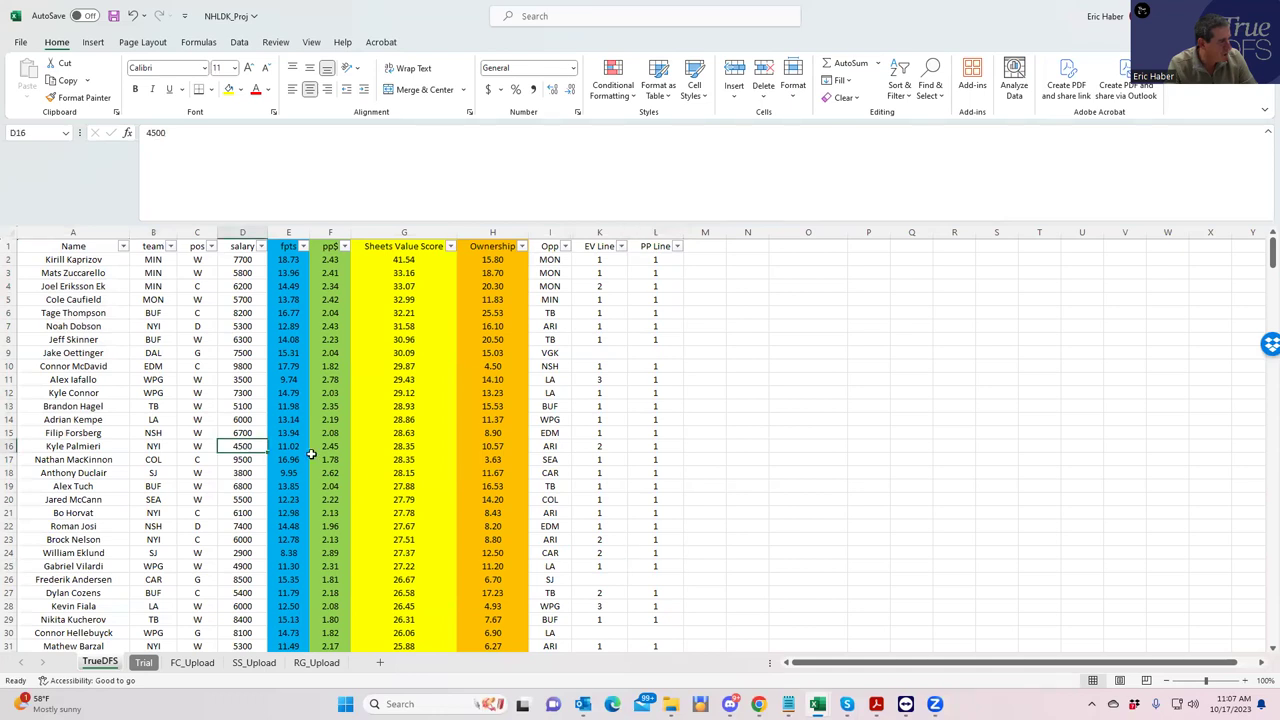
click(241, 513)
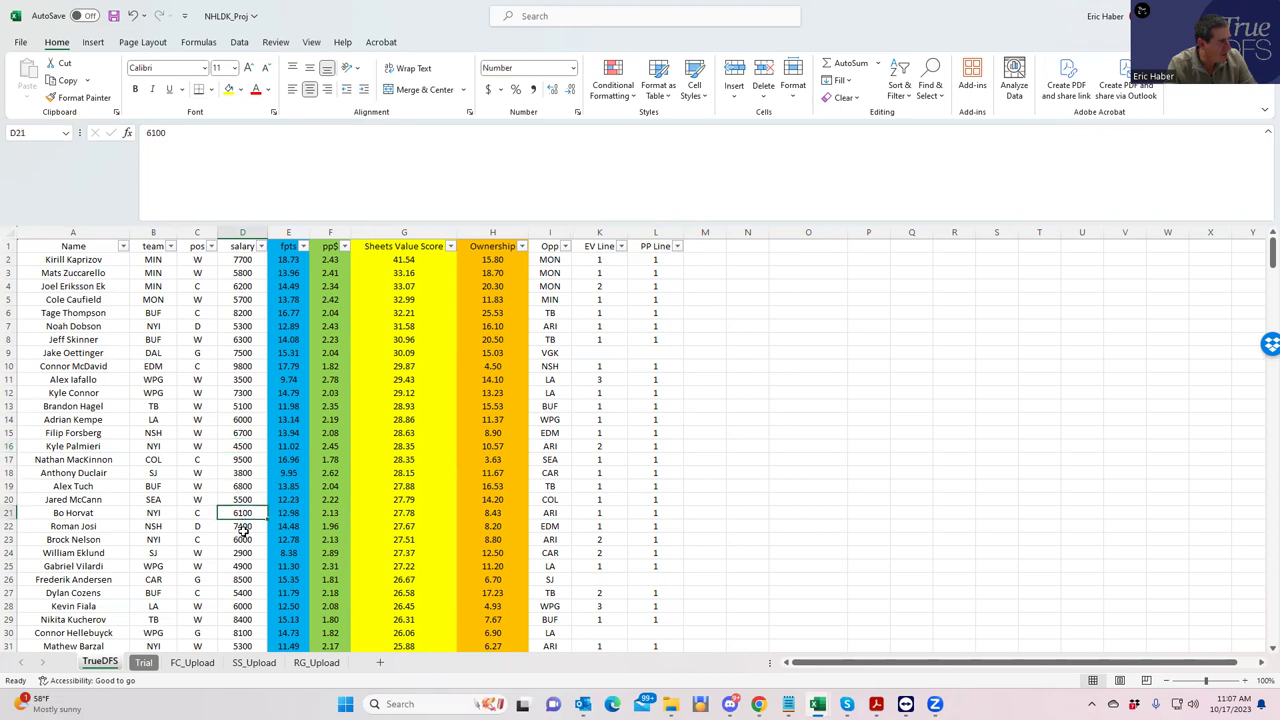
click(243, 539)
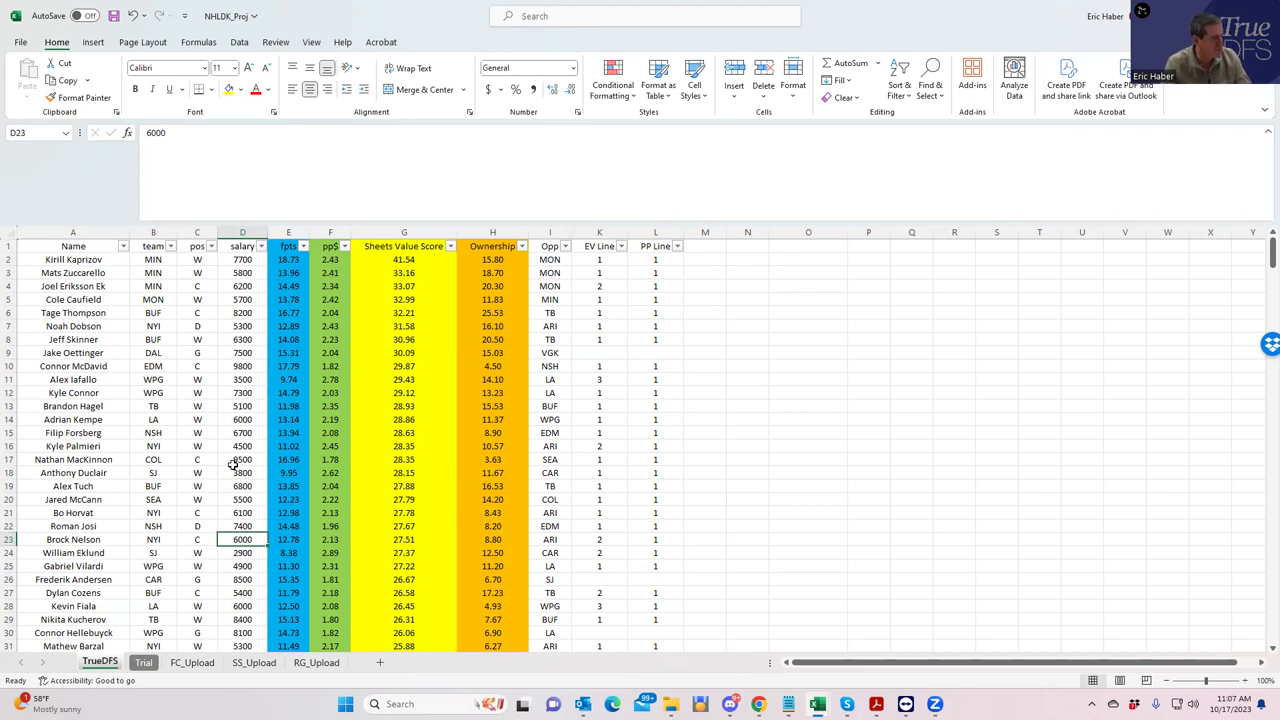
click(250, 645)
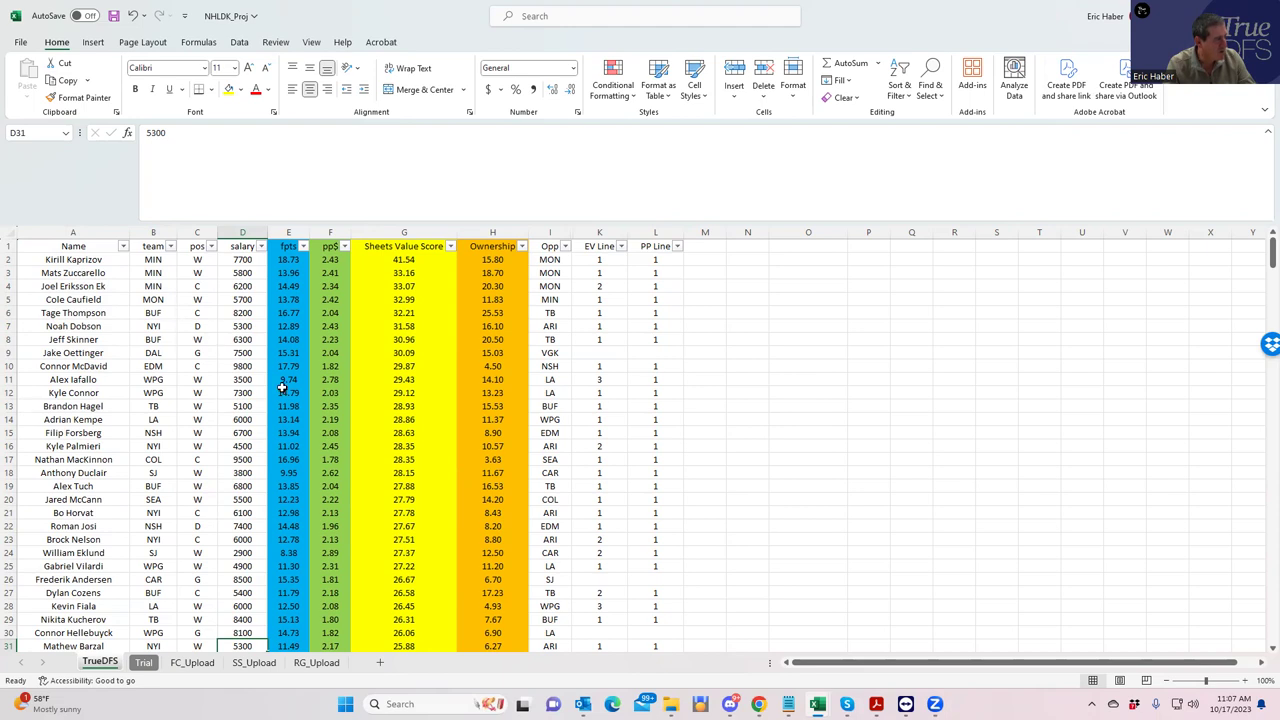
scroll(241, 488, down, 2)
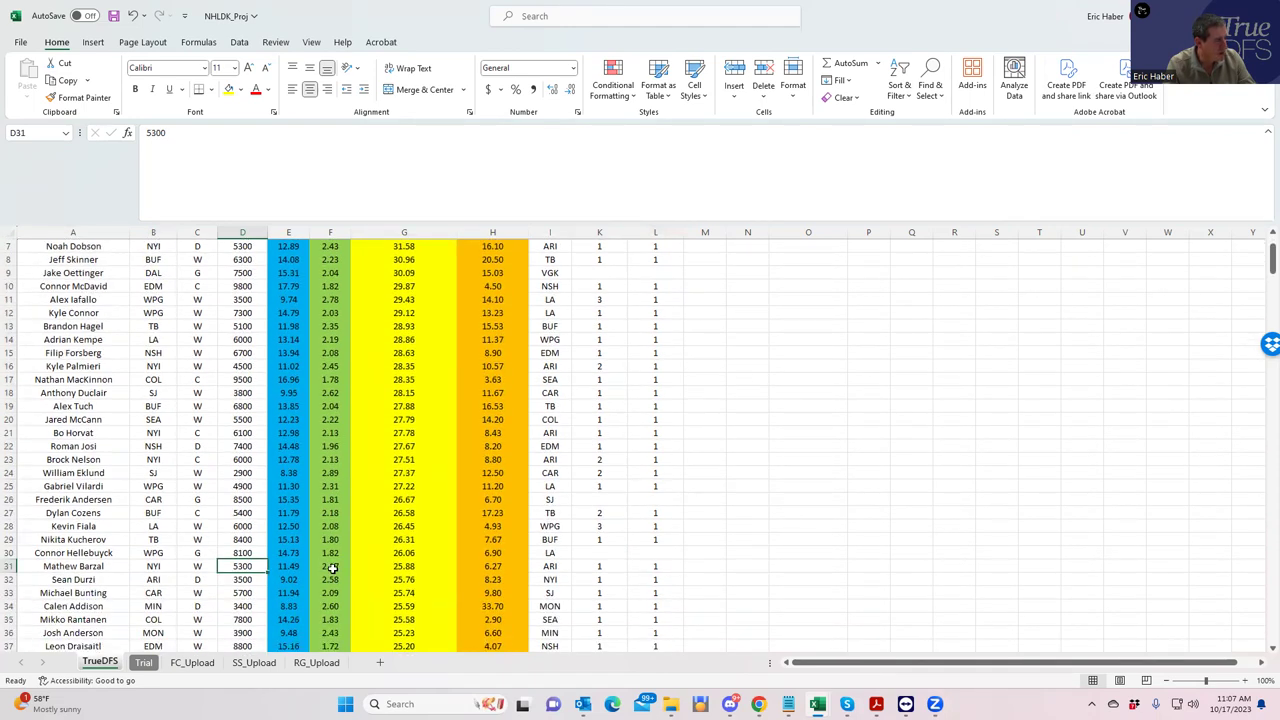
click(478, 605)
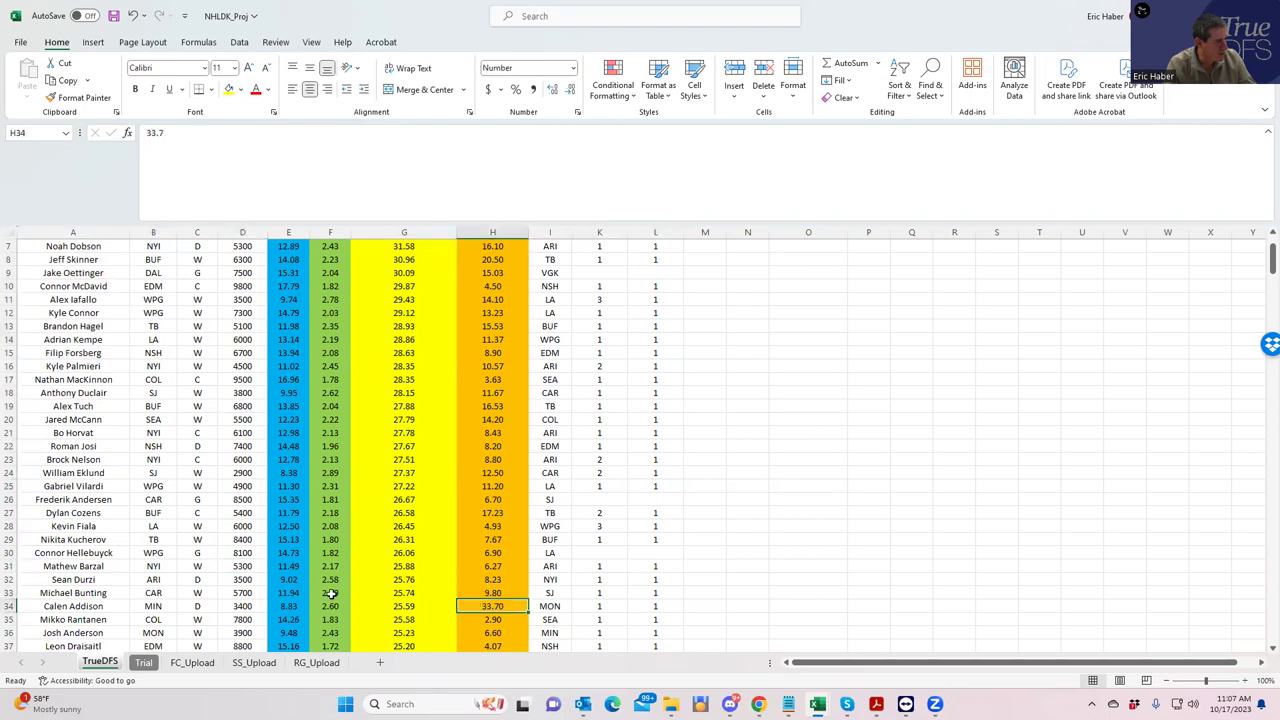
click(143, 605)
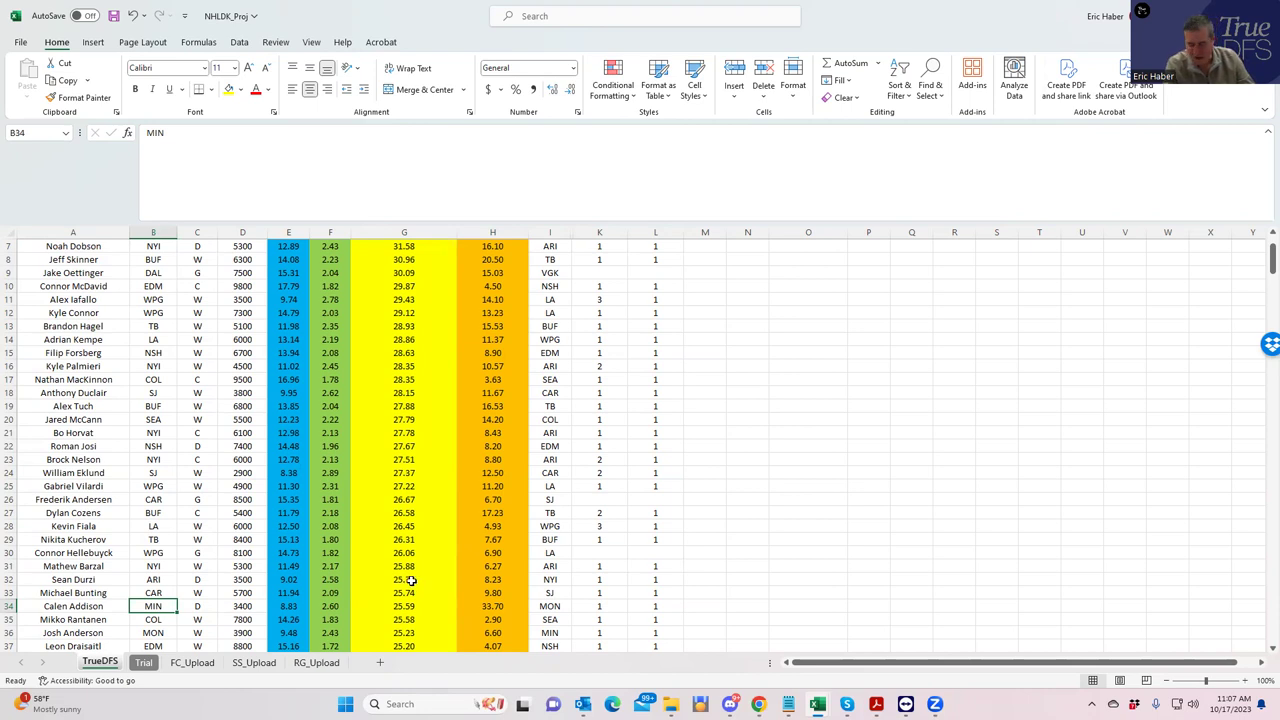
click(490, 607)
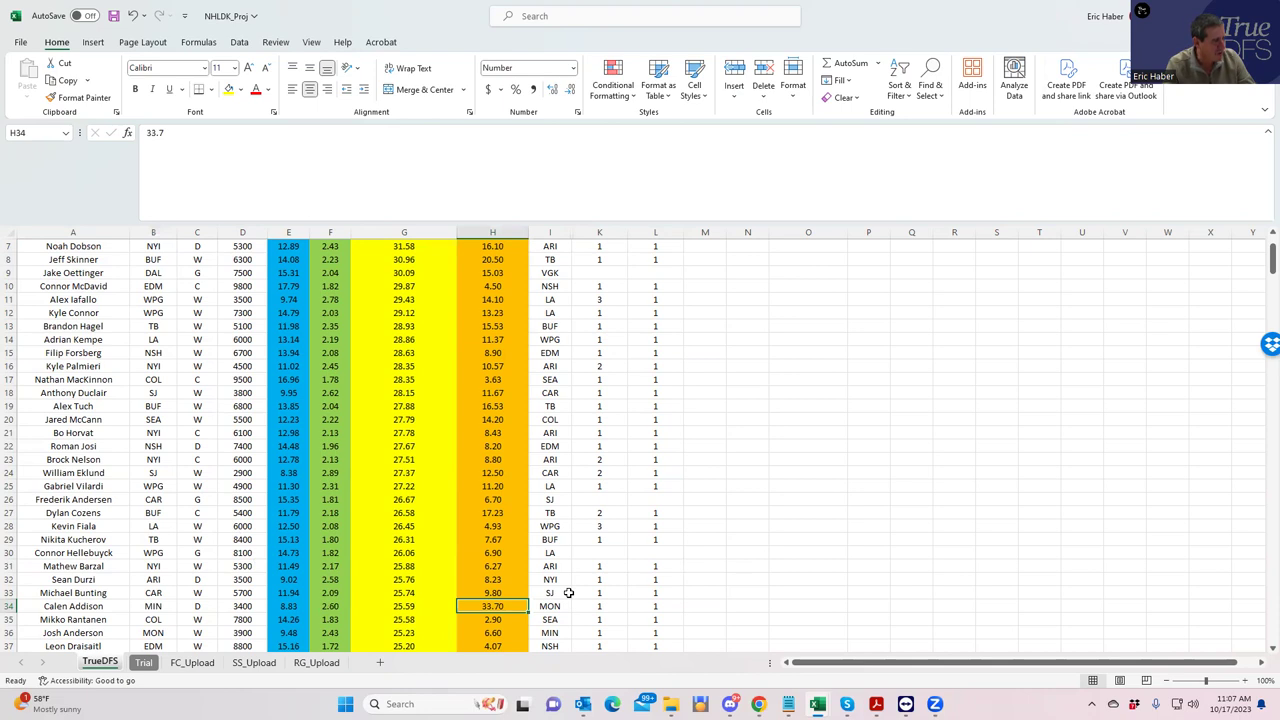
click(152, 606)
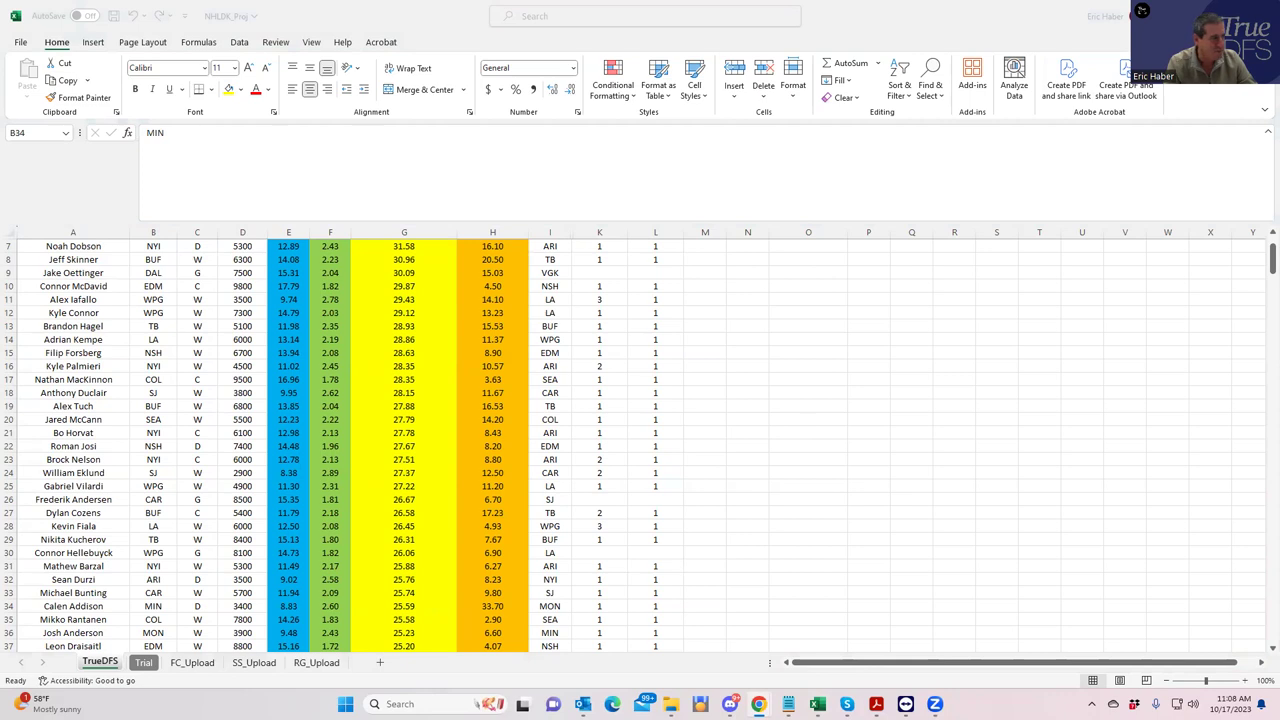
Filter to the MIN @ MON game and add J. Eriksson Ek at C and K. Kaprizov at W
key(alt+Tab)
click(486, 288)
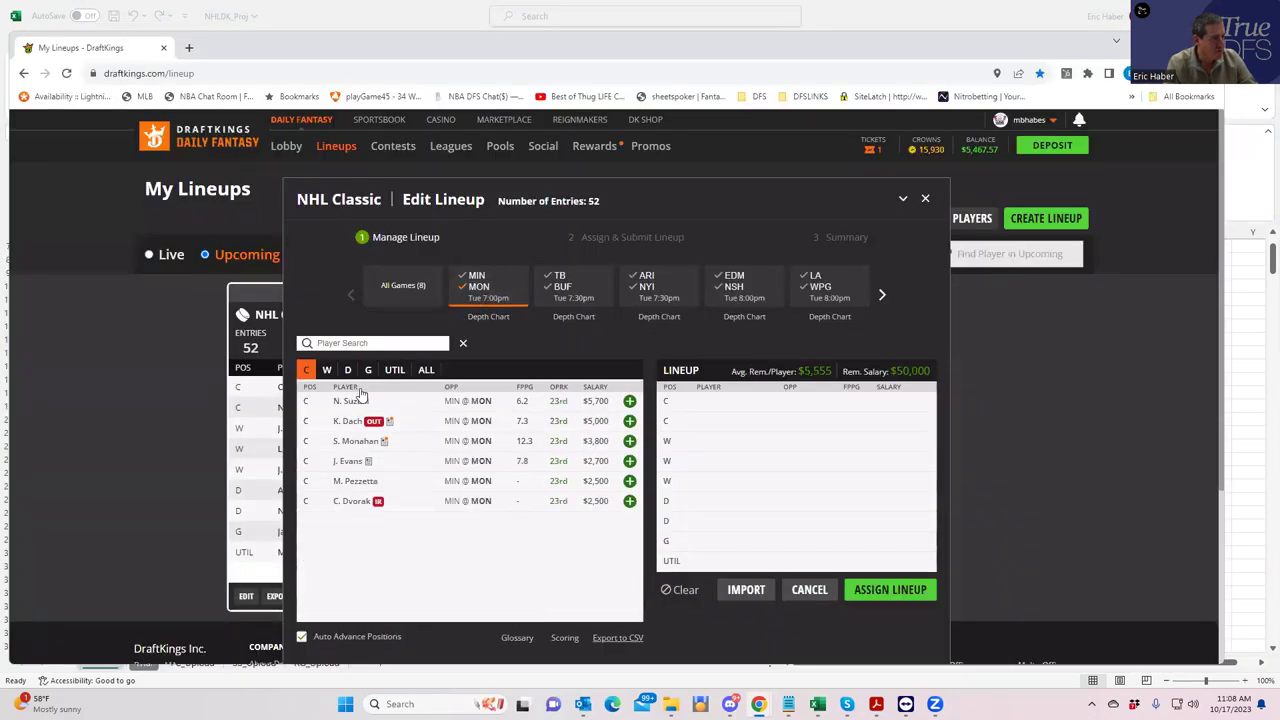
click(477, 280)
click(479, 290)
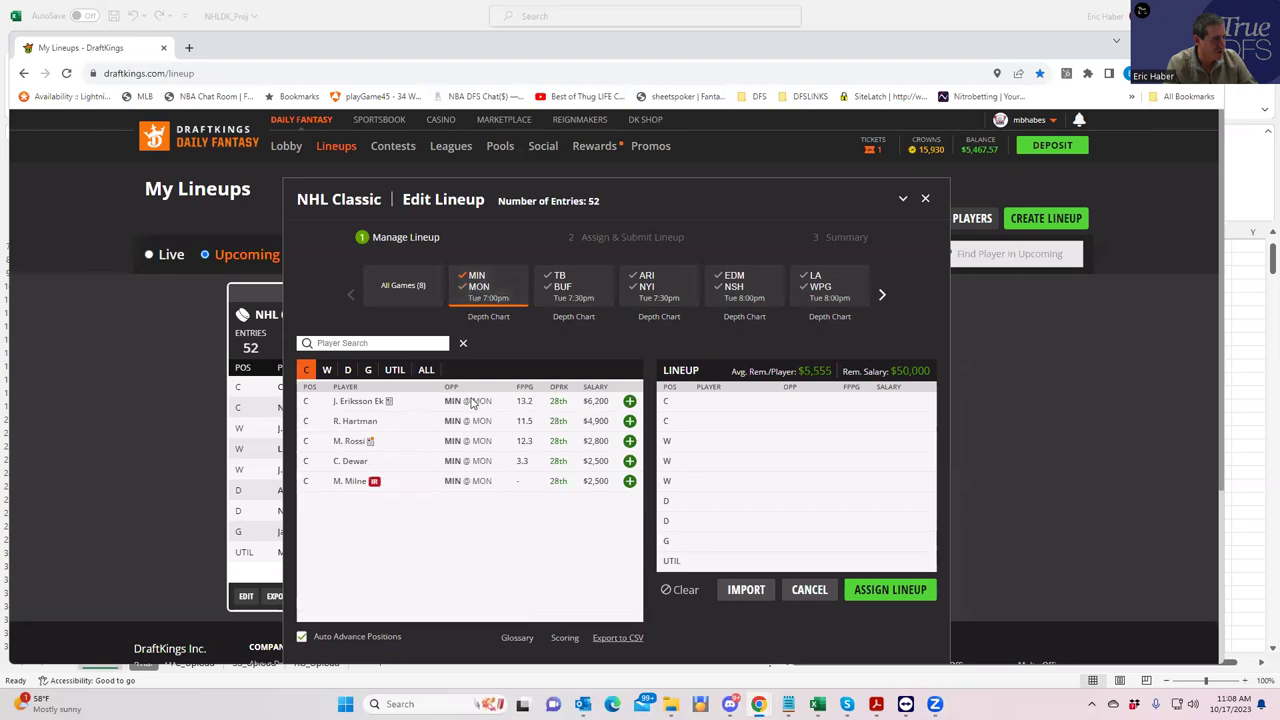
click(630, 401)
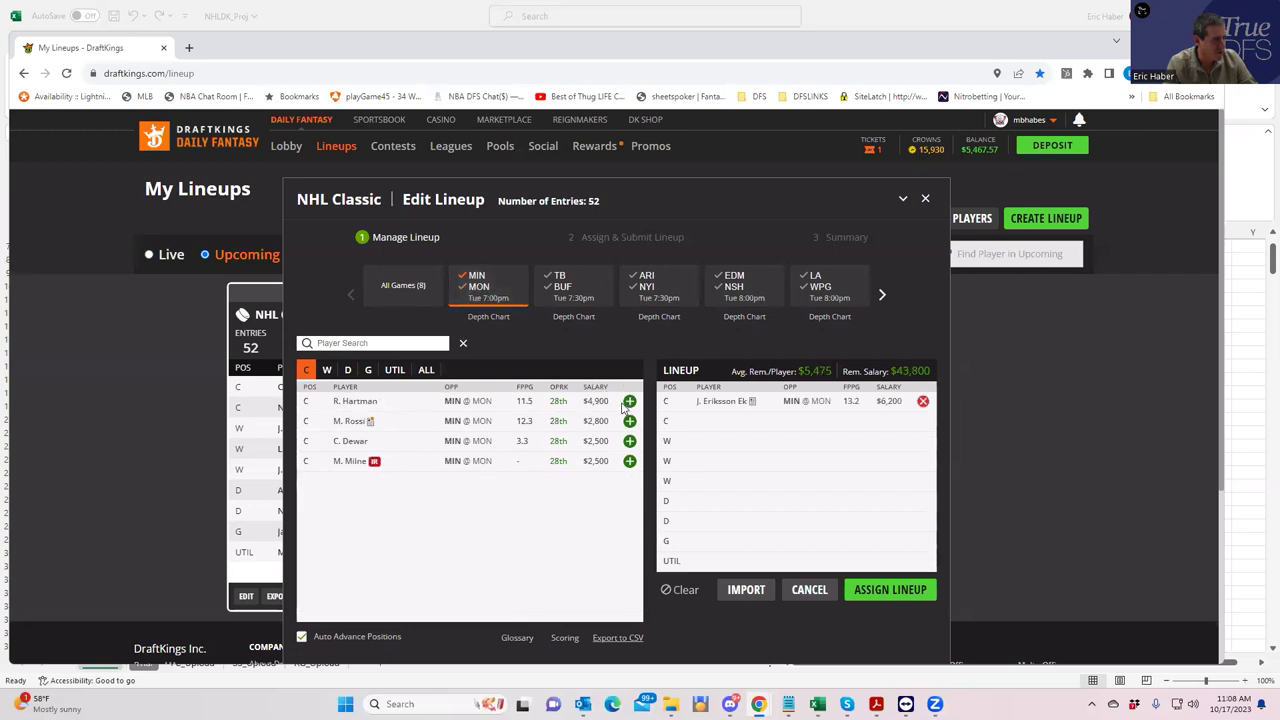
click(326, 370)
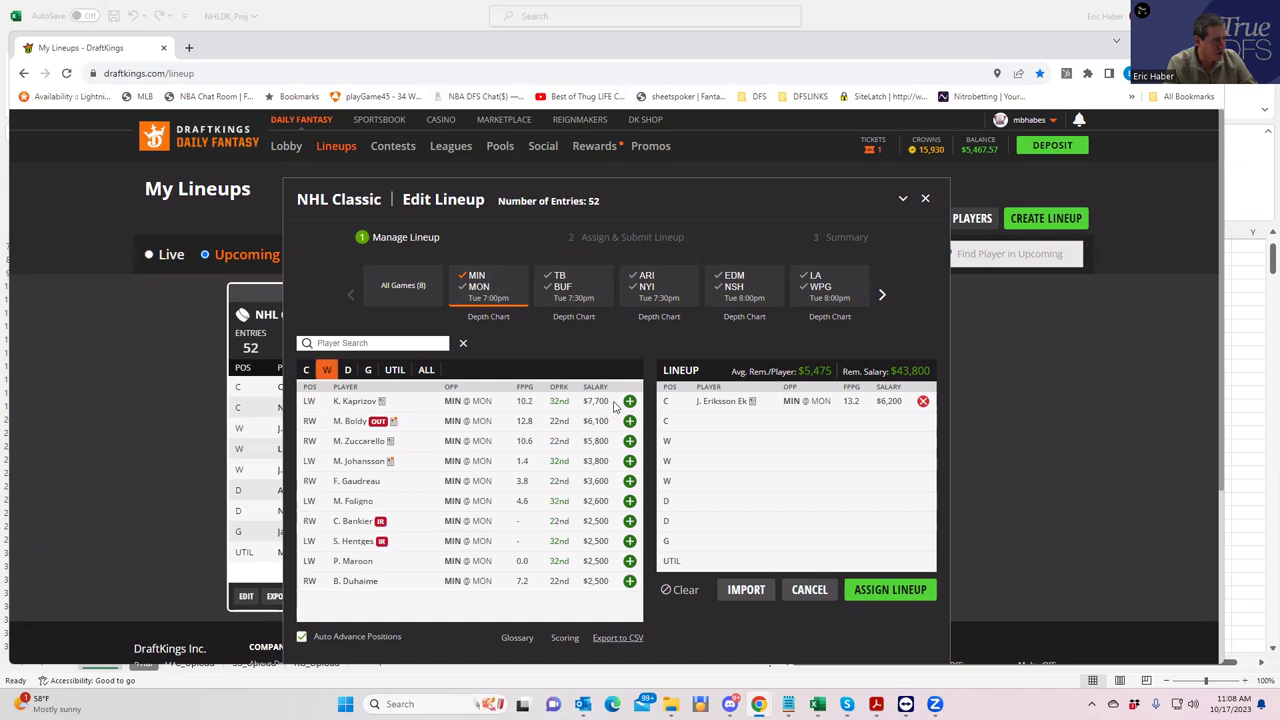
click(629, 401)
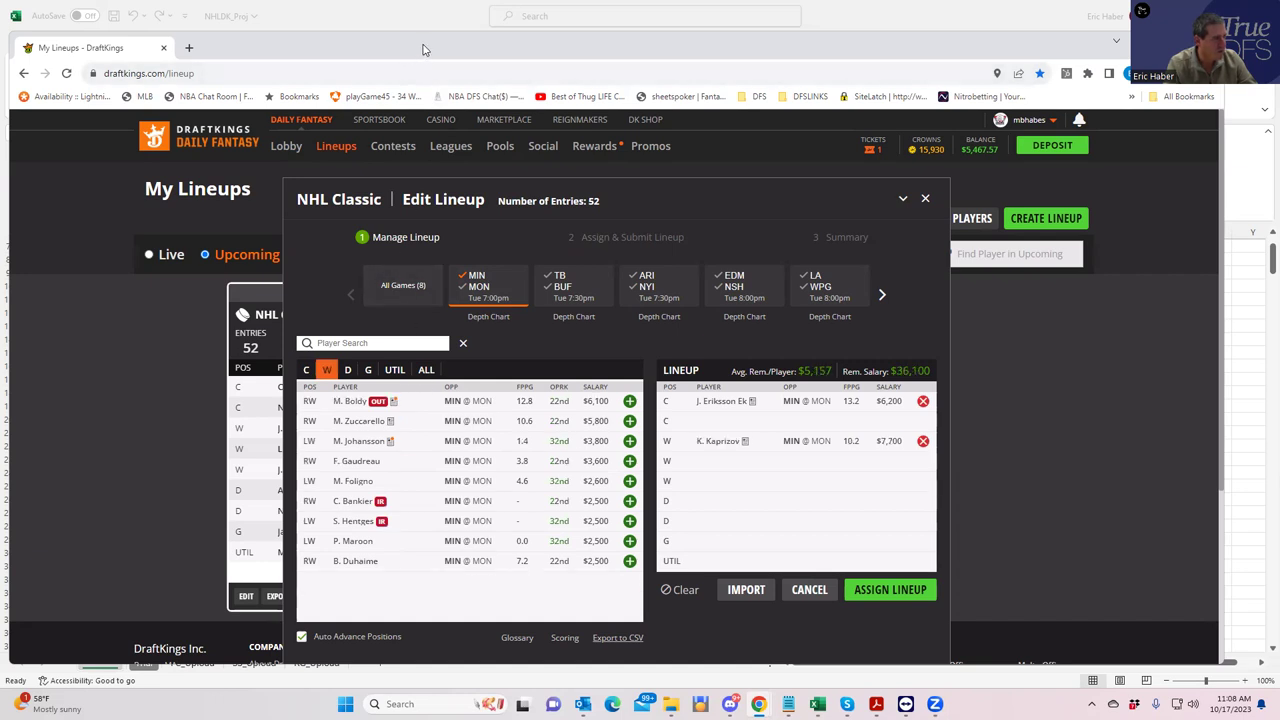
Add M. Zuccarello at the second W slot and C. Addison on defense
key(alt+Tab)
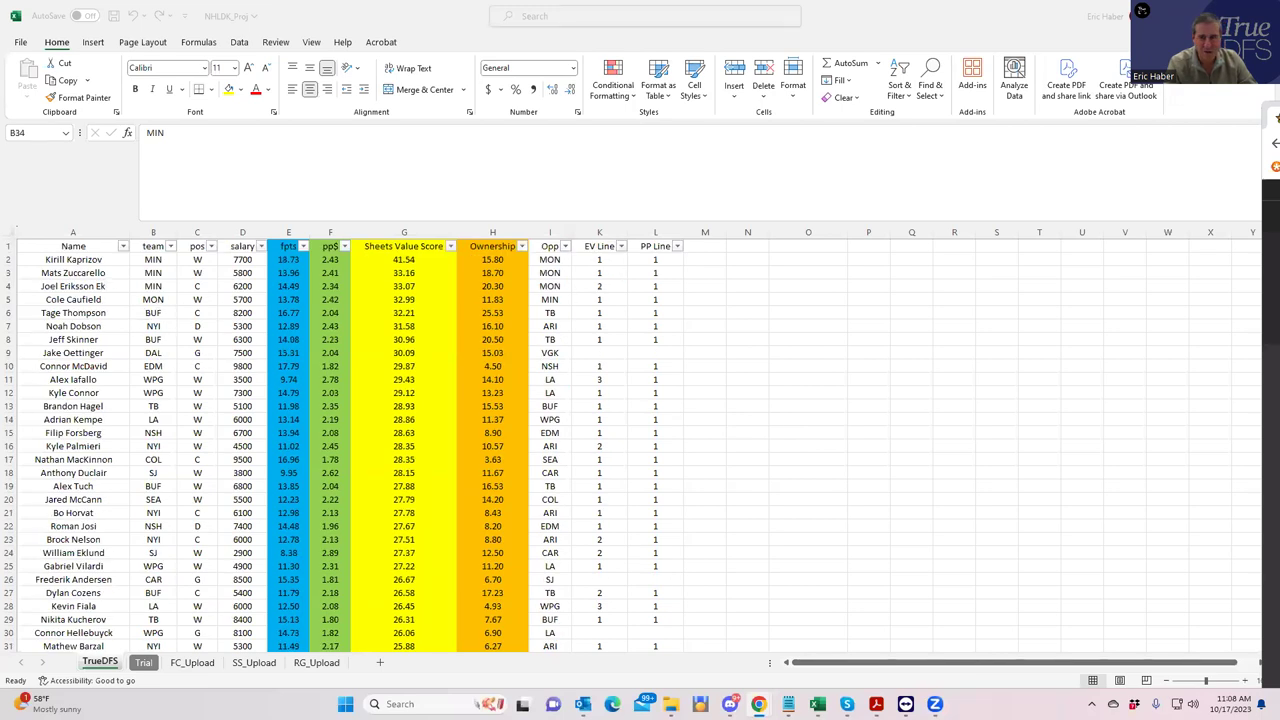
key(alt+Tab)
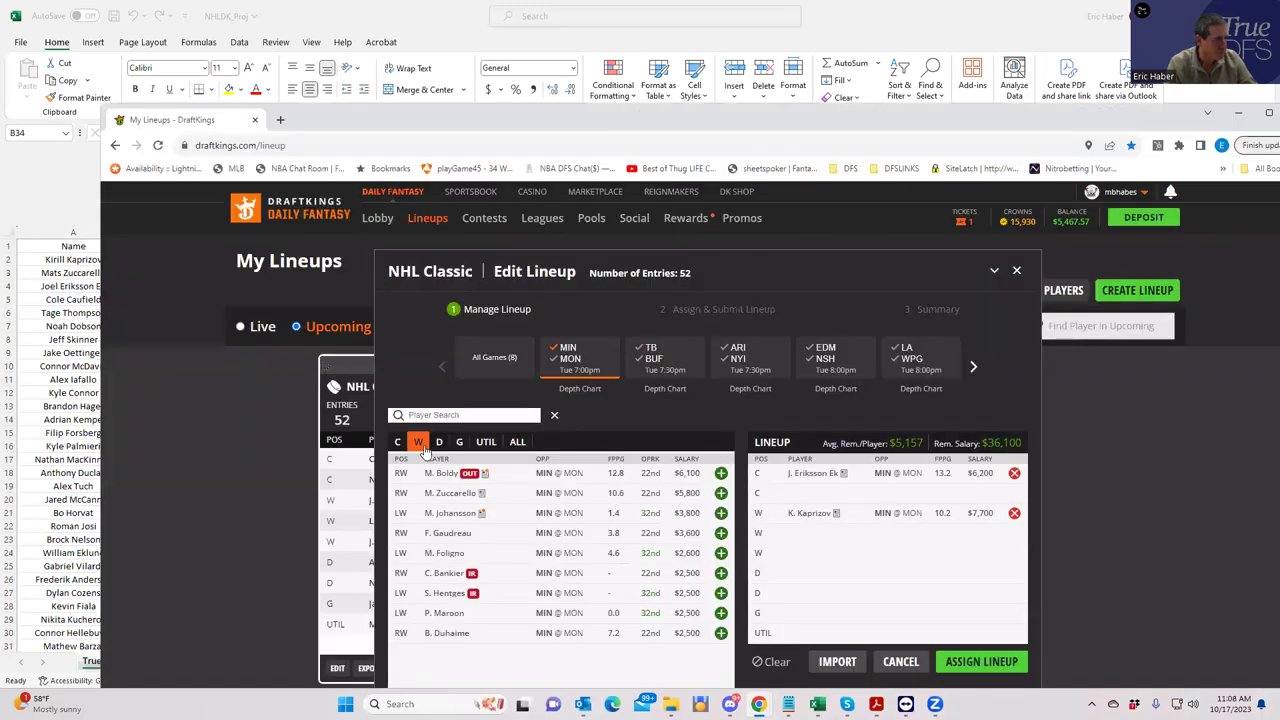
click(720, 493)
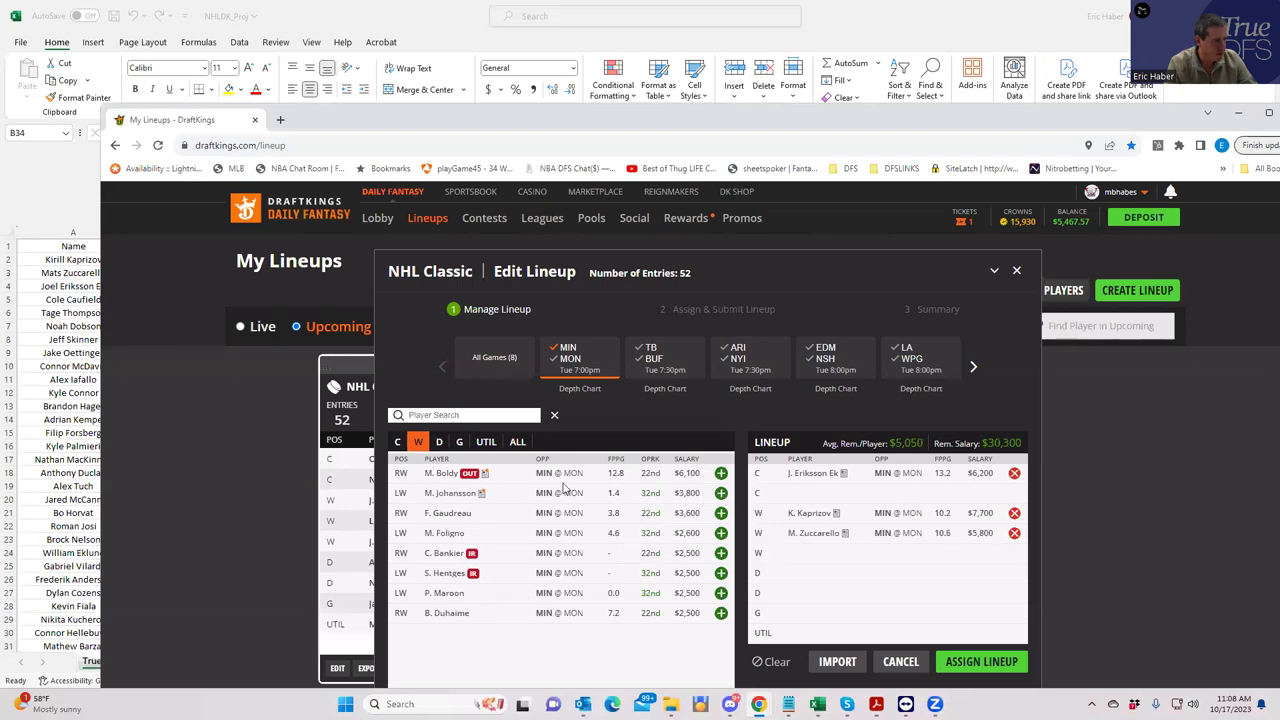
click(437, 445)
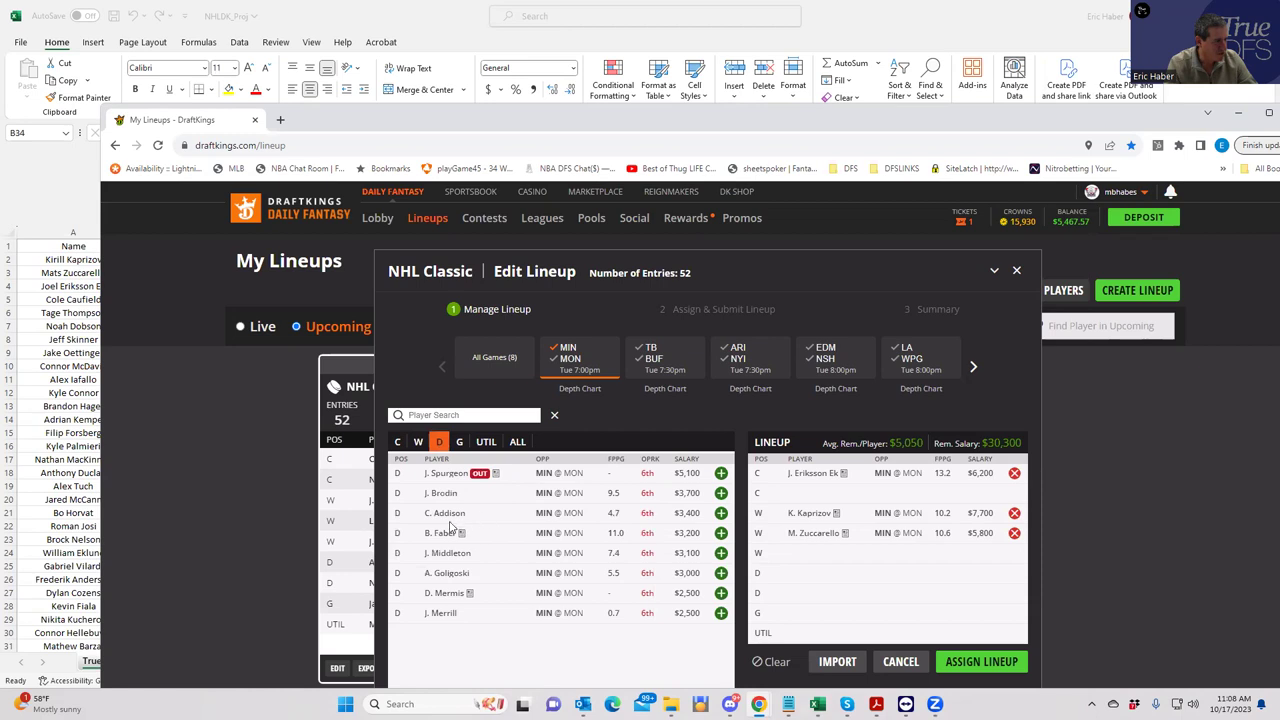
click(720, 513)
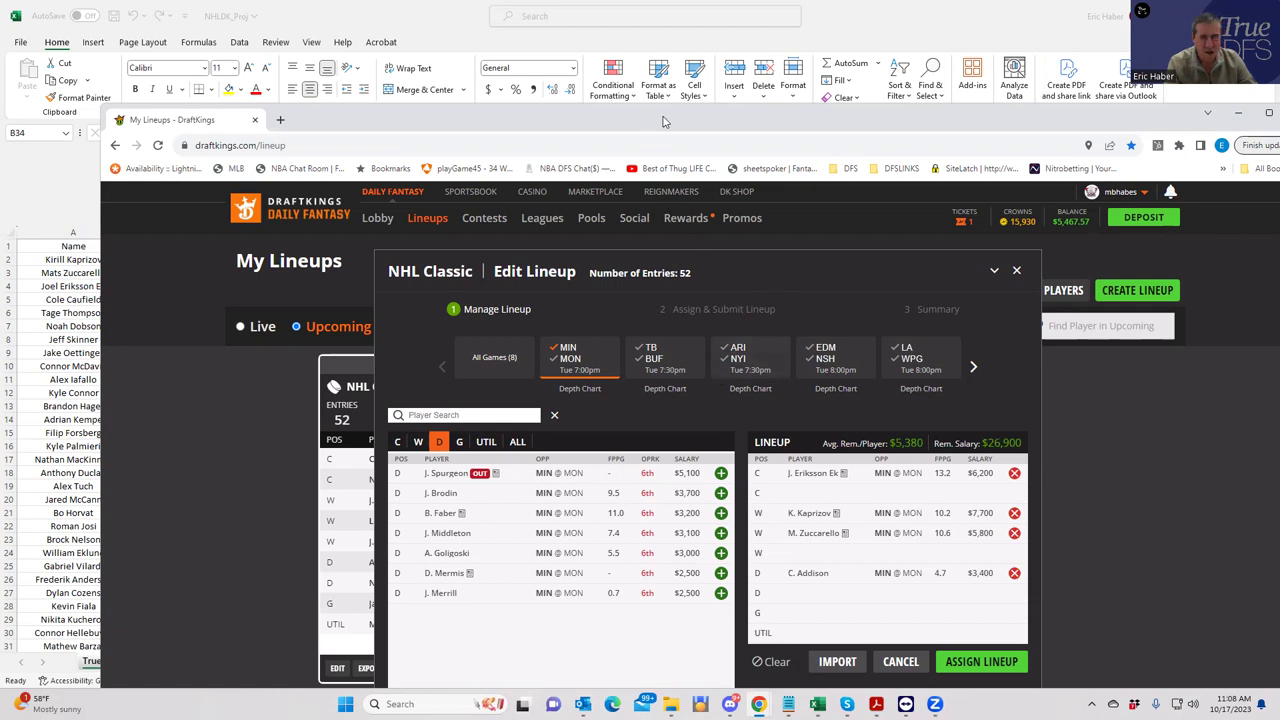
key(alt+Tab)
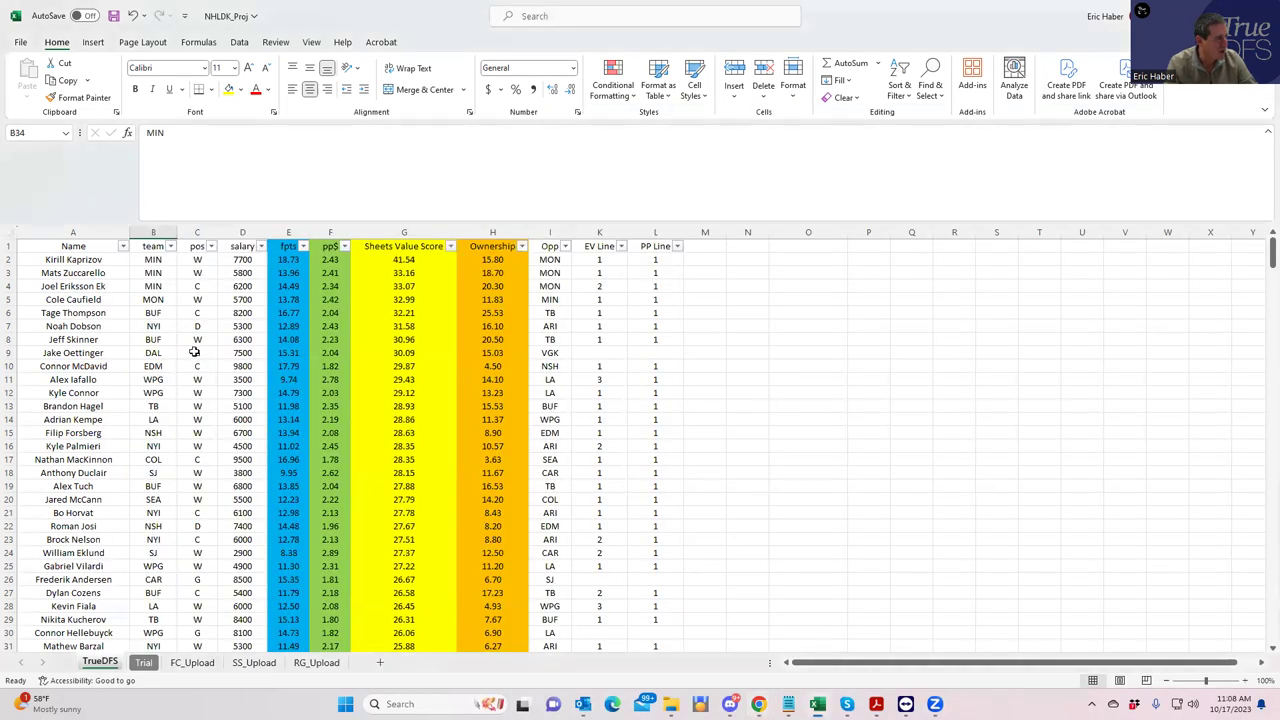
Check Jake Oettinger's position, salary and value score in the Excel projections
click(197, 352)
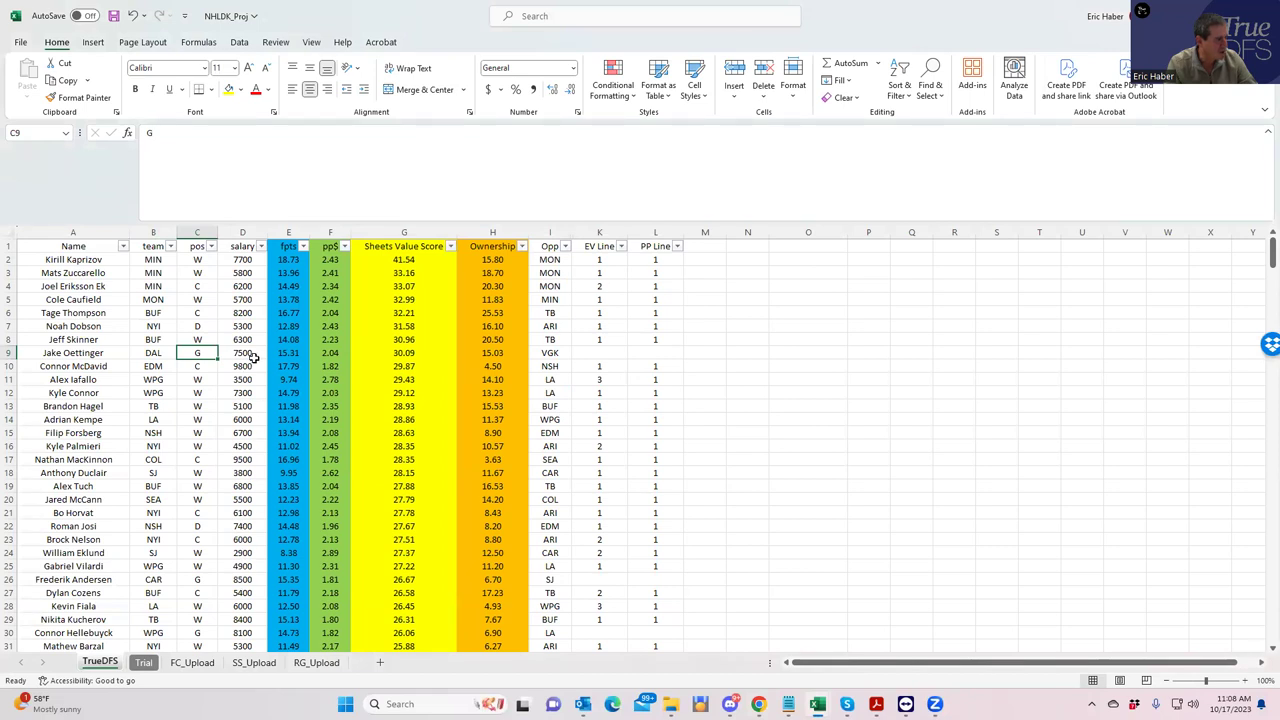
click(404, 352)
click(243, 353)
click(197, 354)
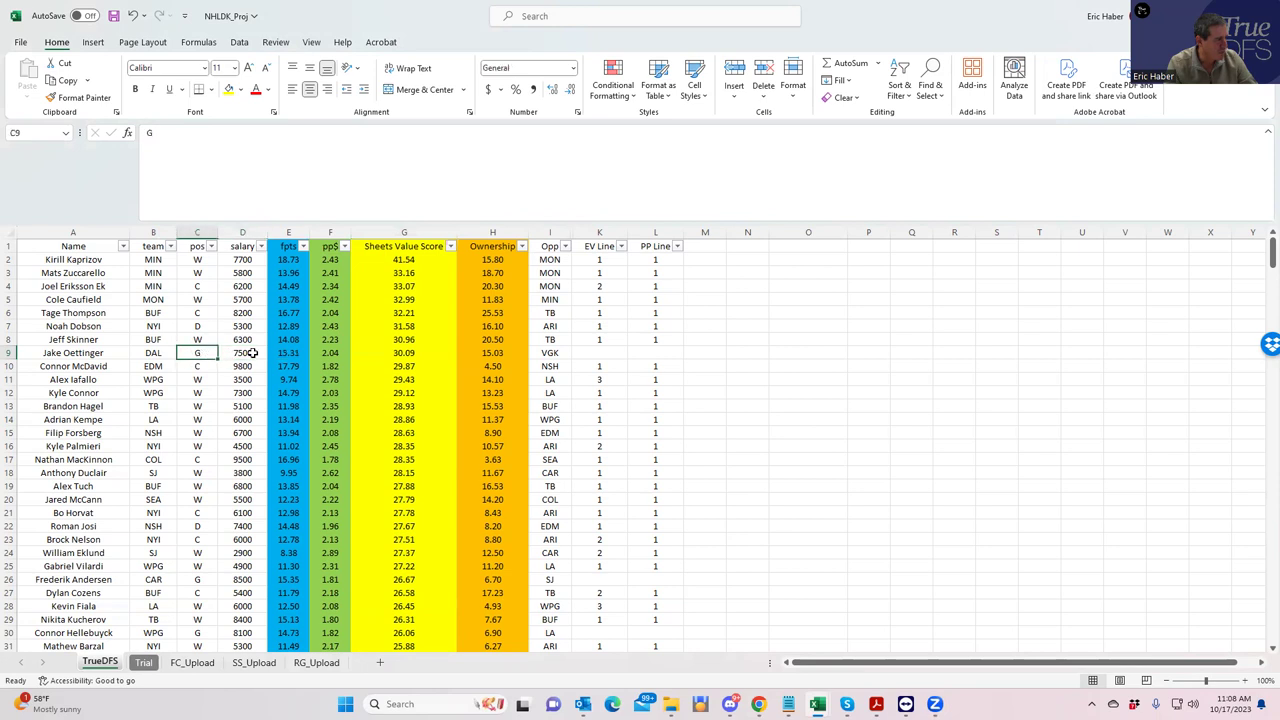
click(379, 354)
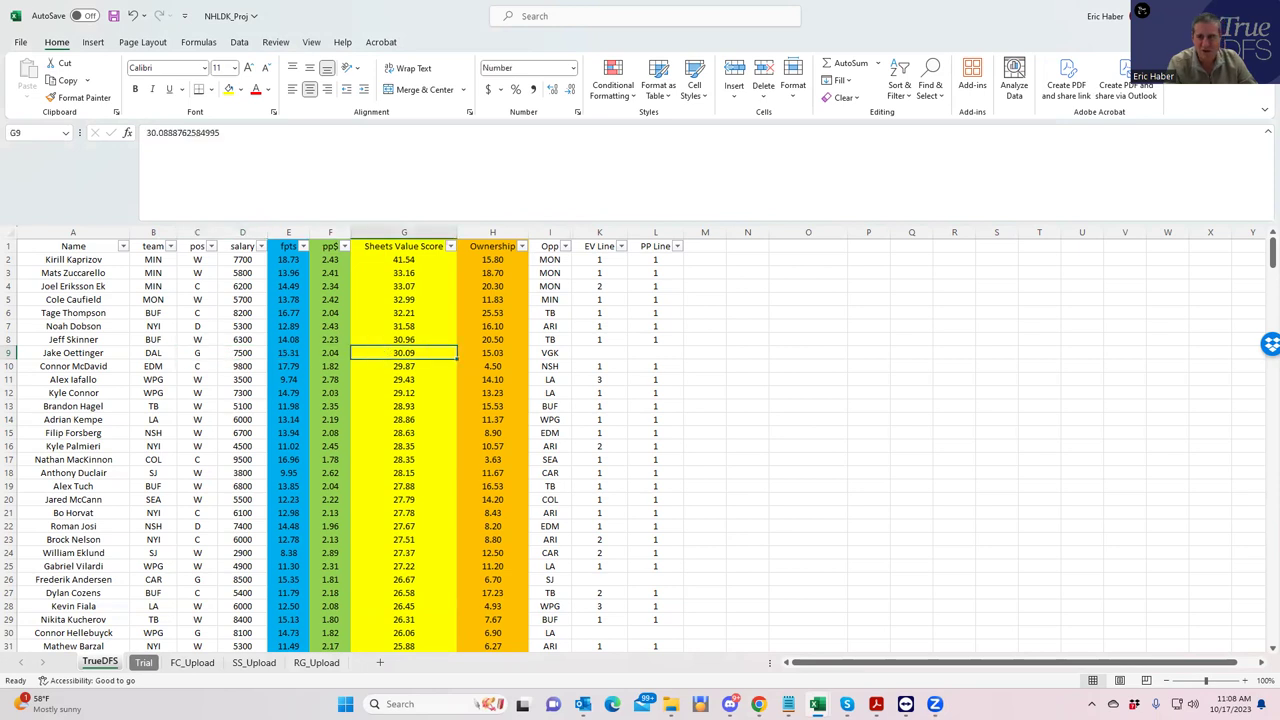
Clear the game filter, search 'jake' among goalies and add J. Oettinger in goal
key(alt+Tab)
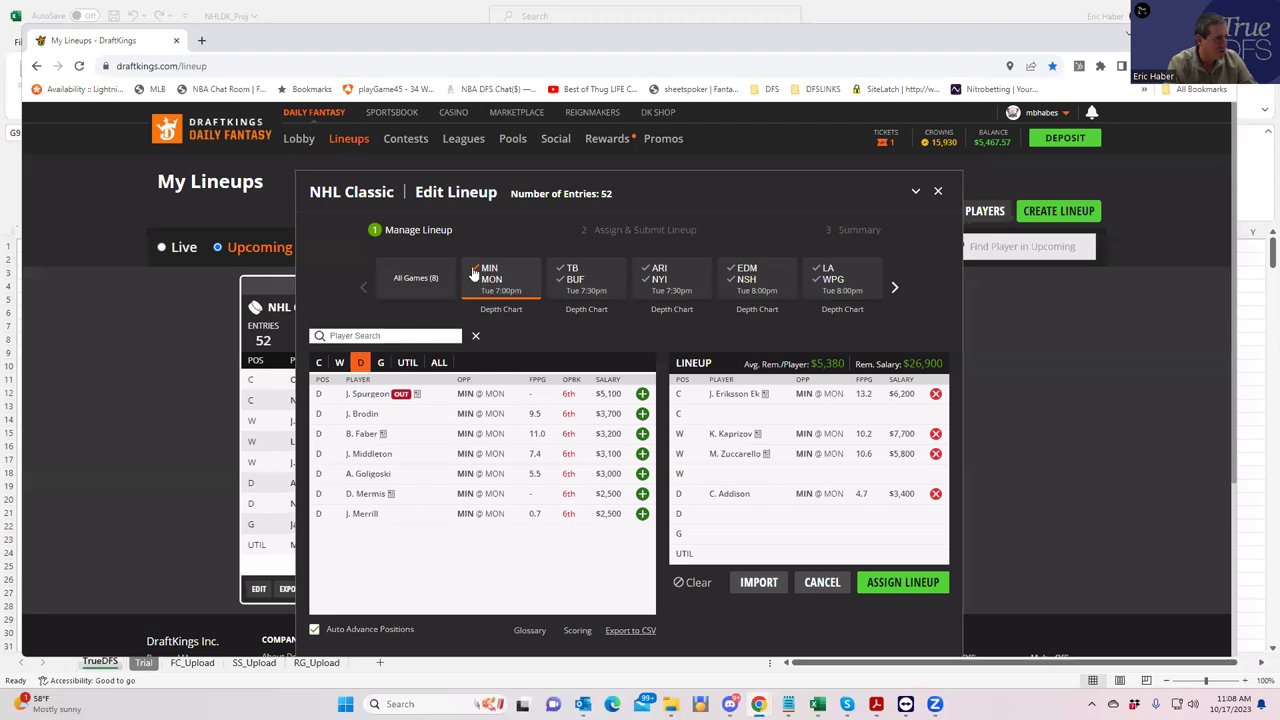
click(476, 274)
click(380, 362)
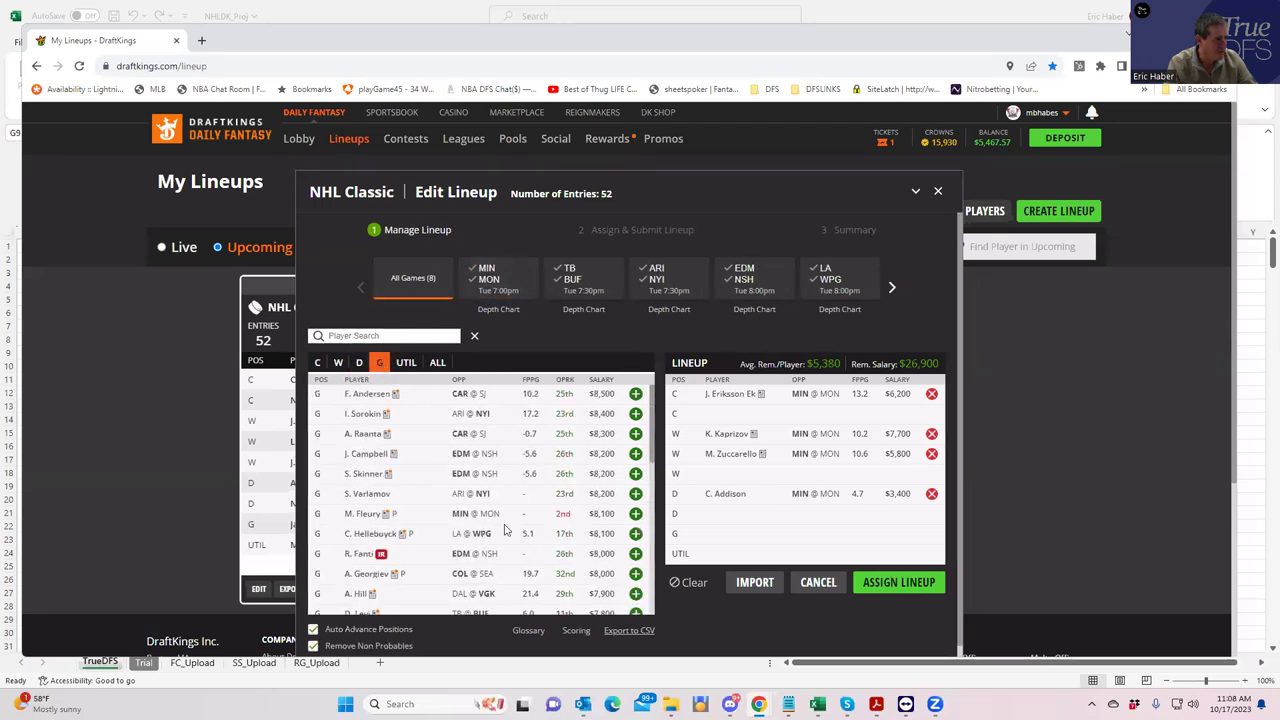
click(355, 335)
text(jake)
click(642, 393)
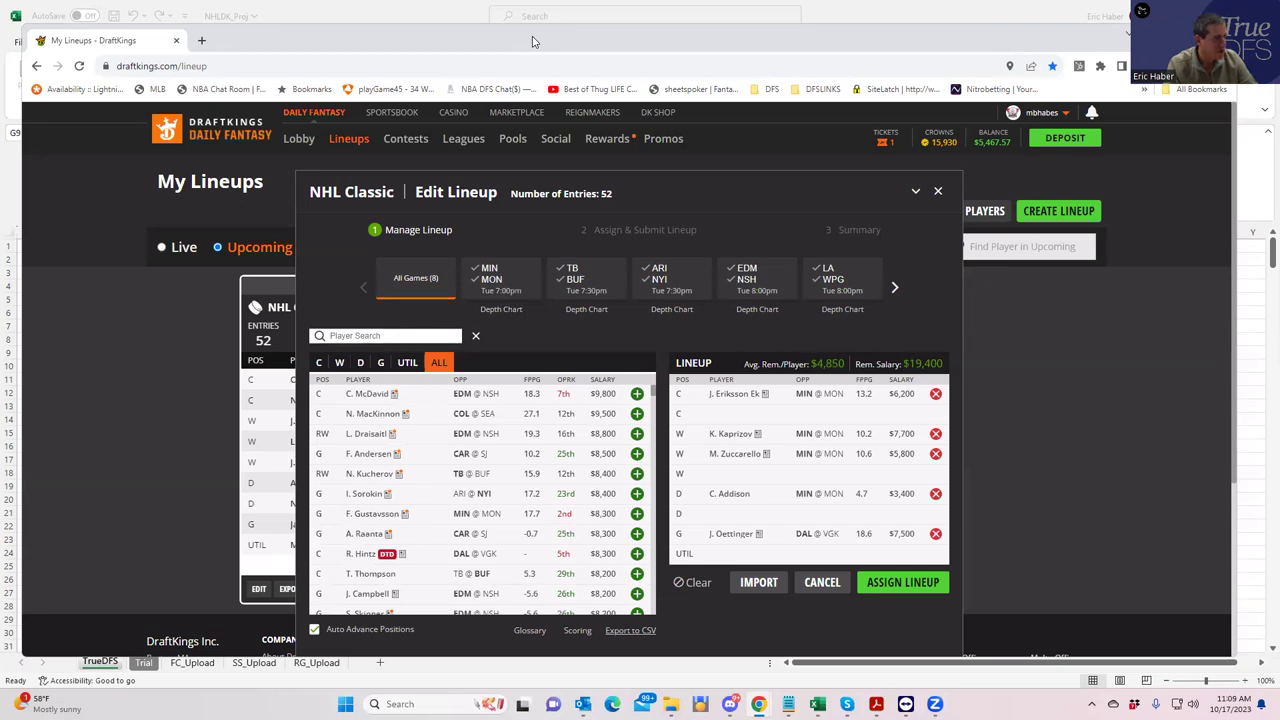
Filter to the LA @ WPG game and add G. Vilardi at W and A. Iafallo at UTIL
drag(533, 42, 441, 18)
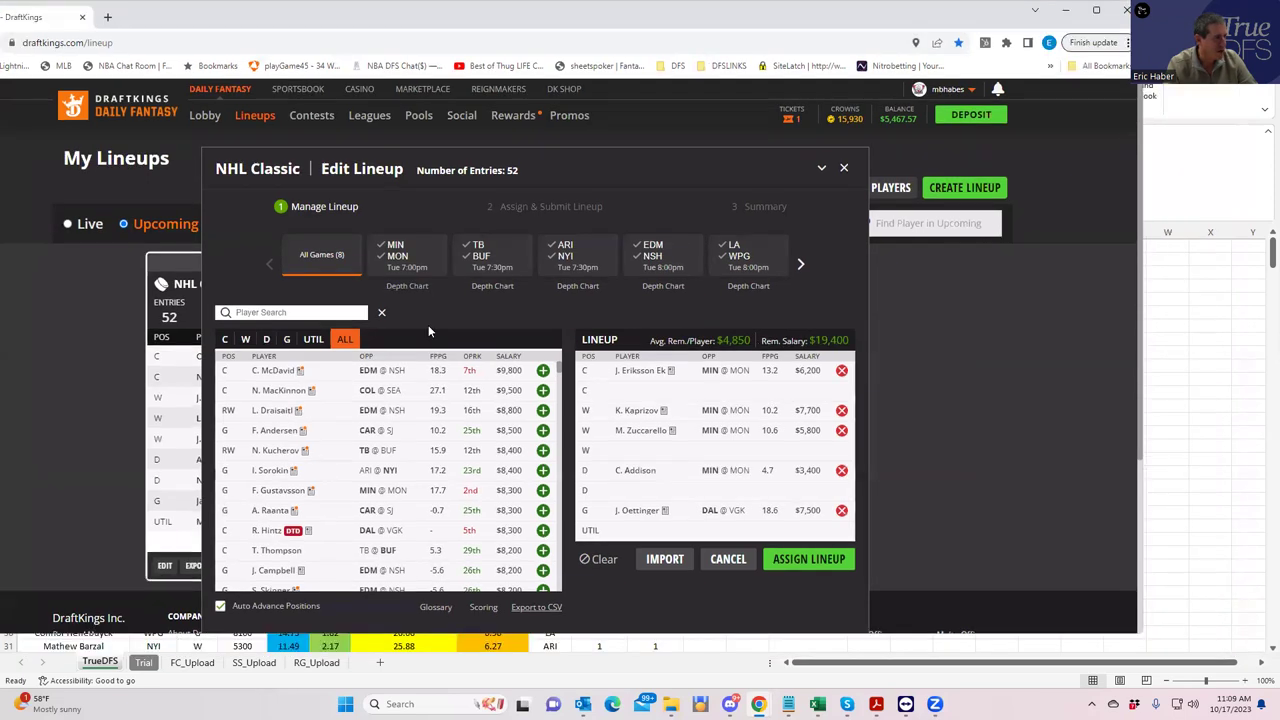
click(737, 262)
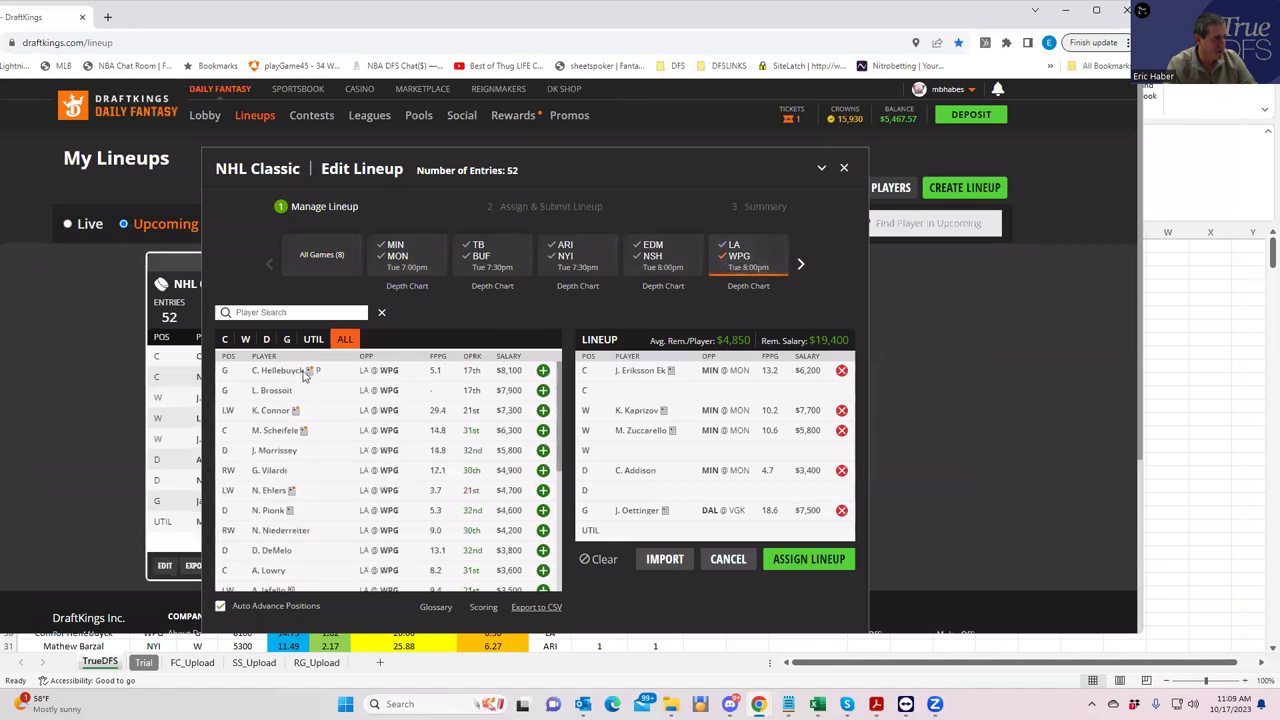
click(245, 340)
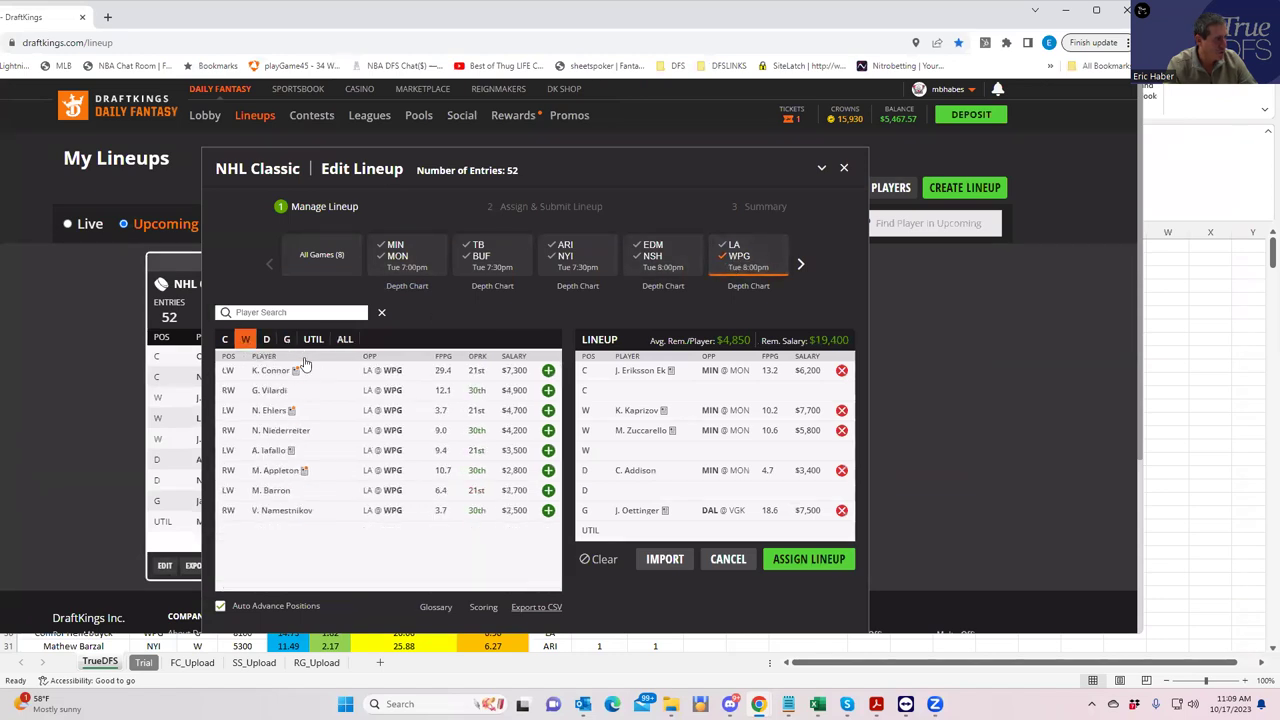
click(548, 390)
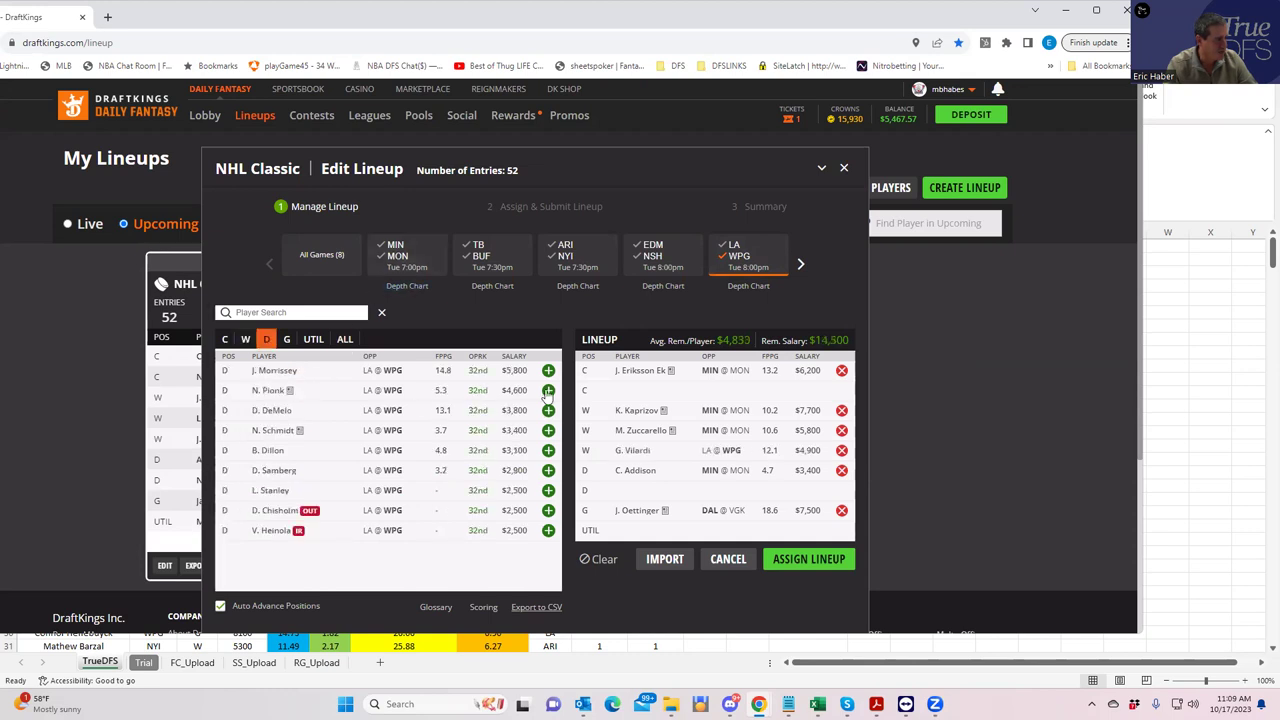
click(244, 341)
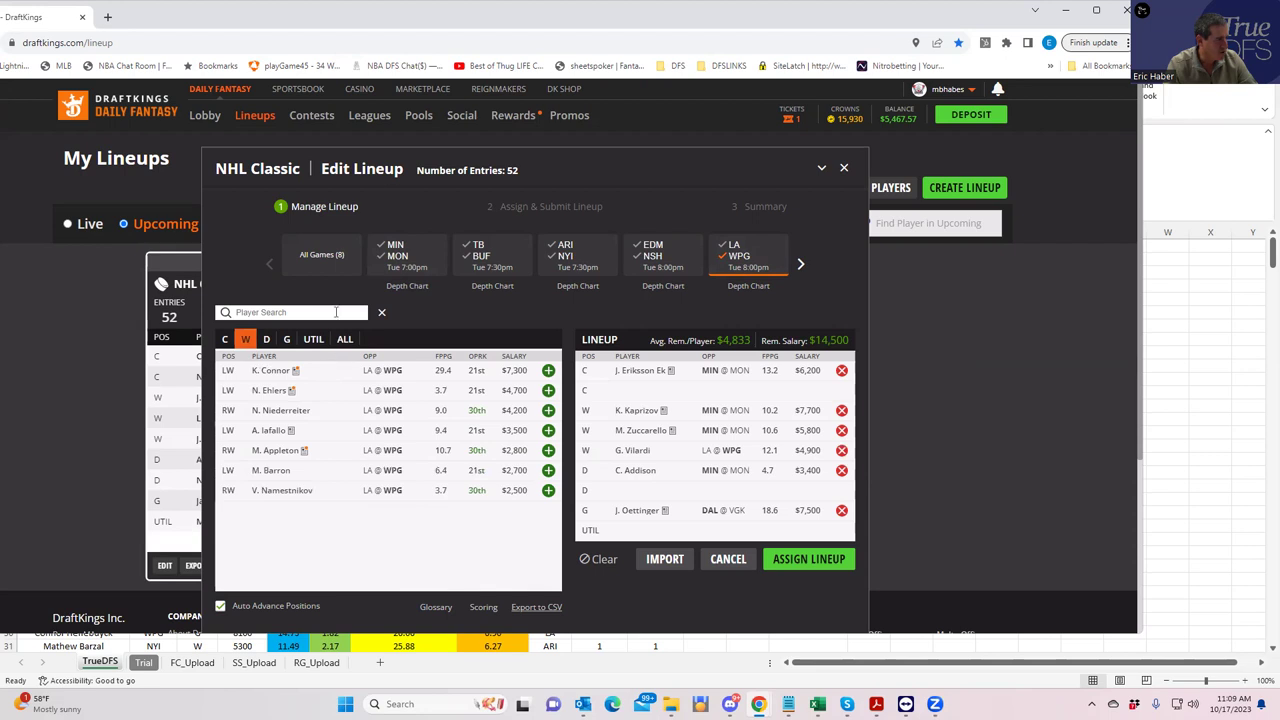
click(548, 430)
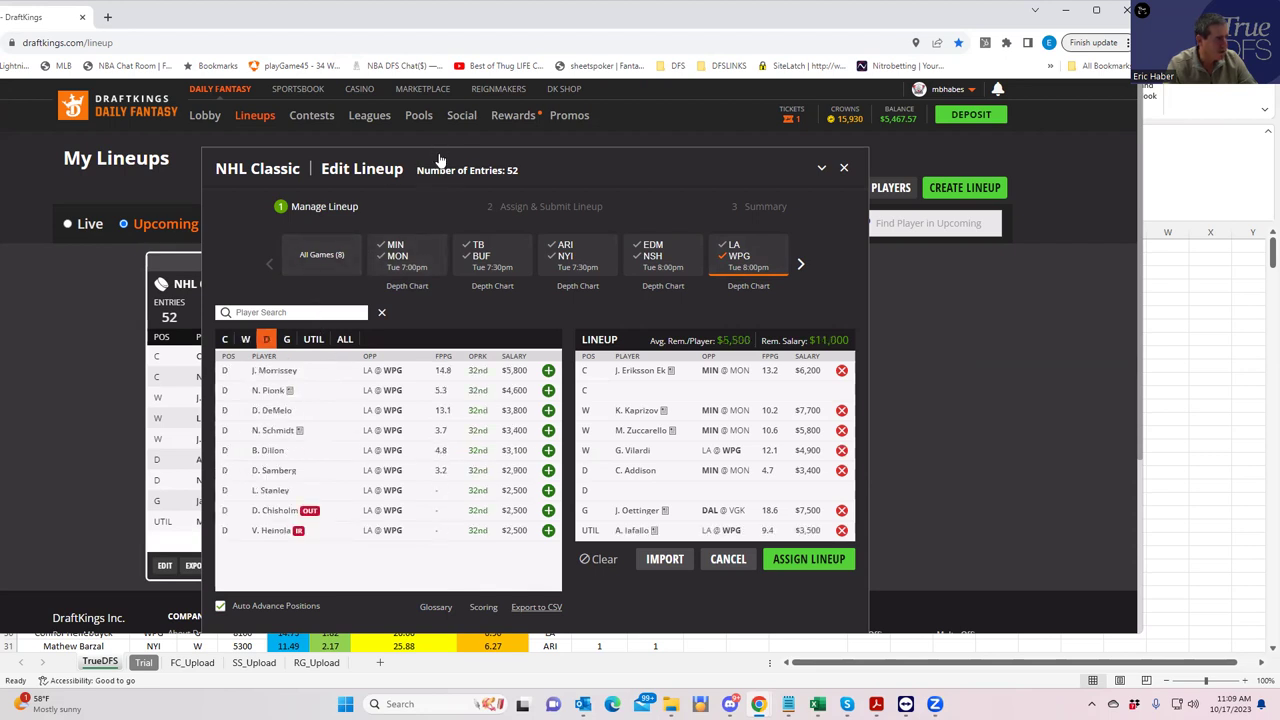
key(alt+Tab)
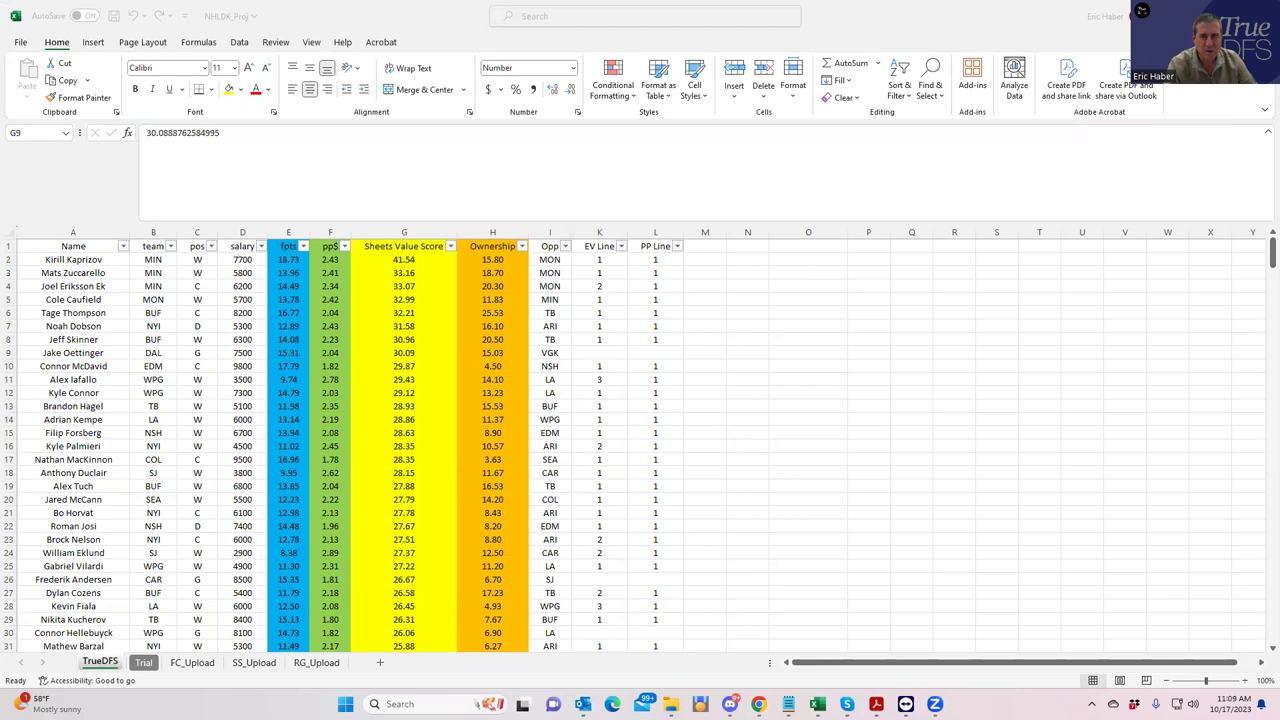
key(alt+Tab)
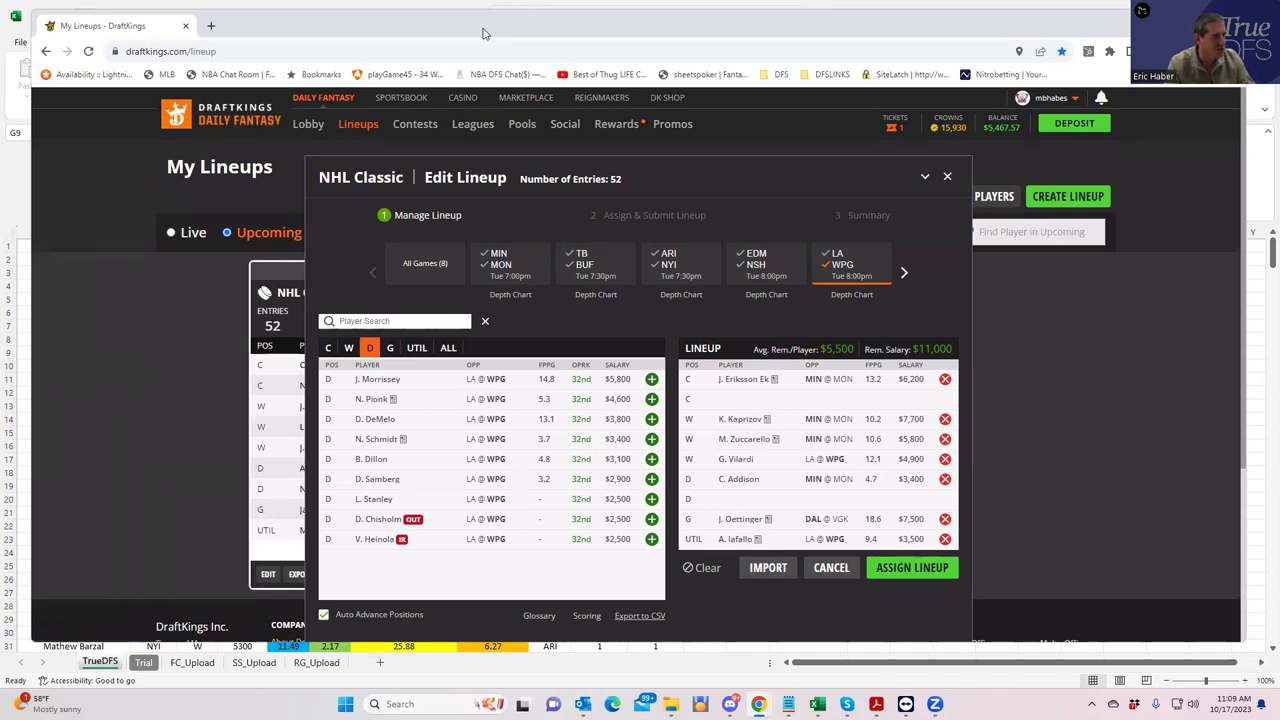
Sort the team column Z to A, then check Scheifele's position and Morrissey's salary
drag(442, 35, 487, 30)
key(alt+Tab)
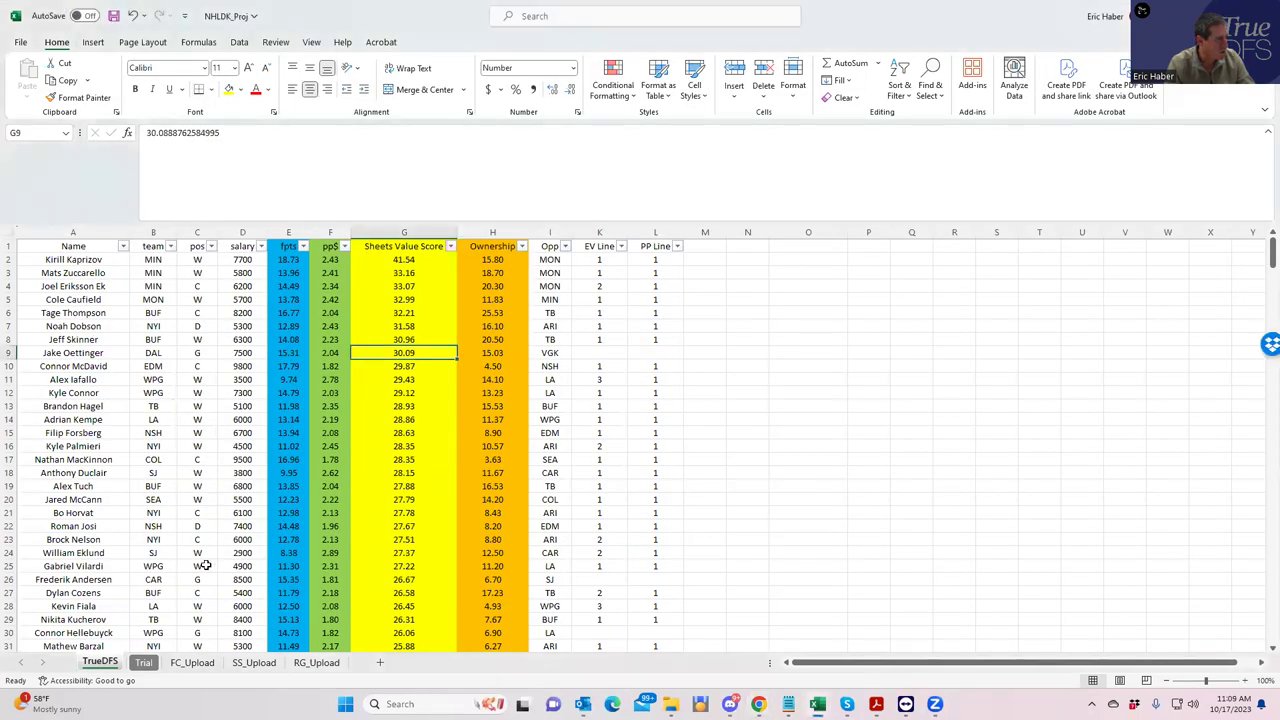
scroll(204, 566, down, 2)
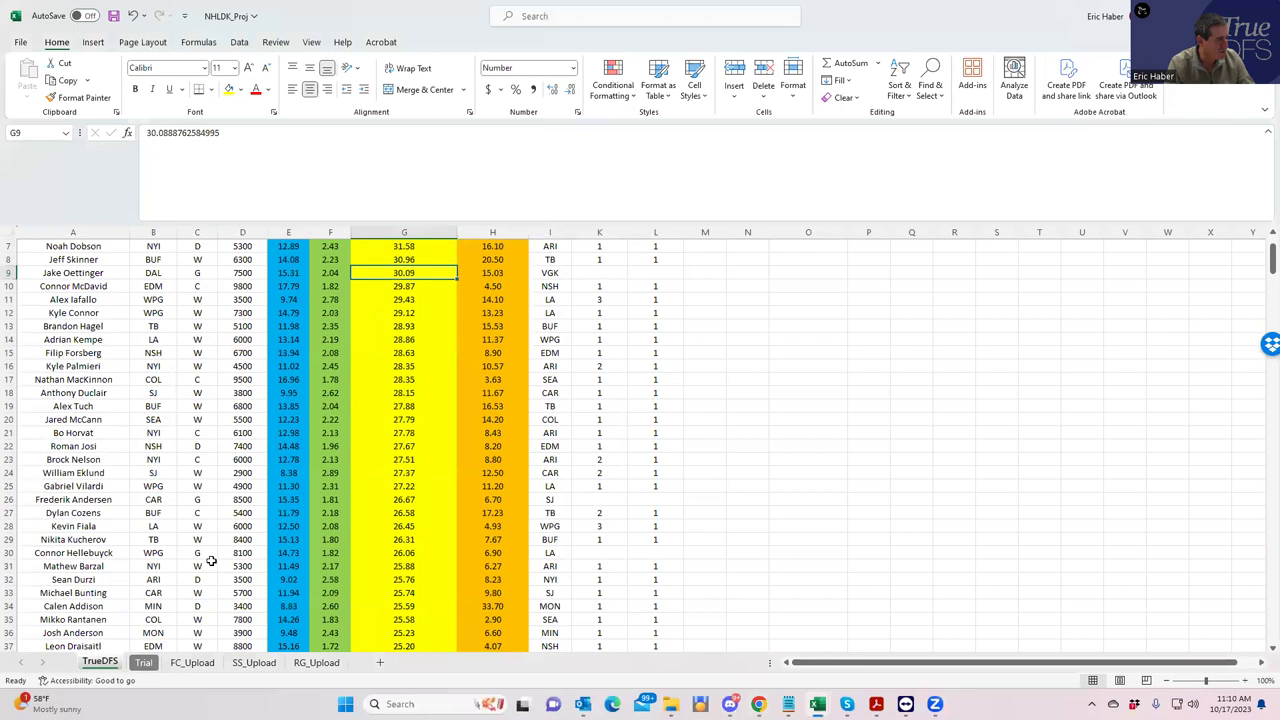
scroll(211, 561, down, 3)
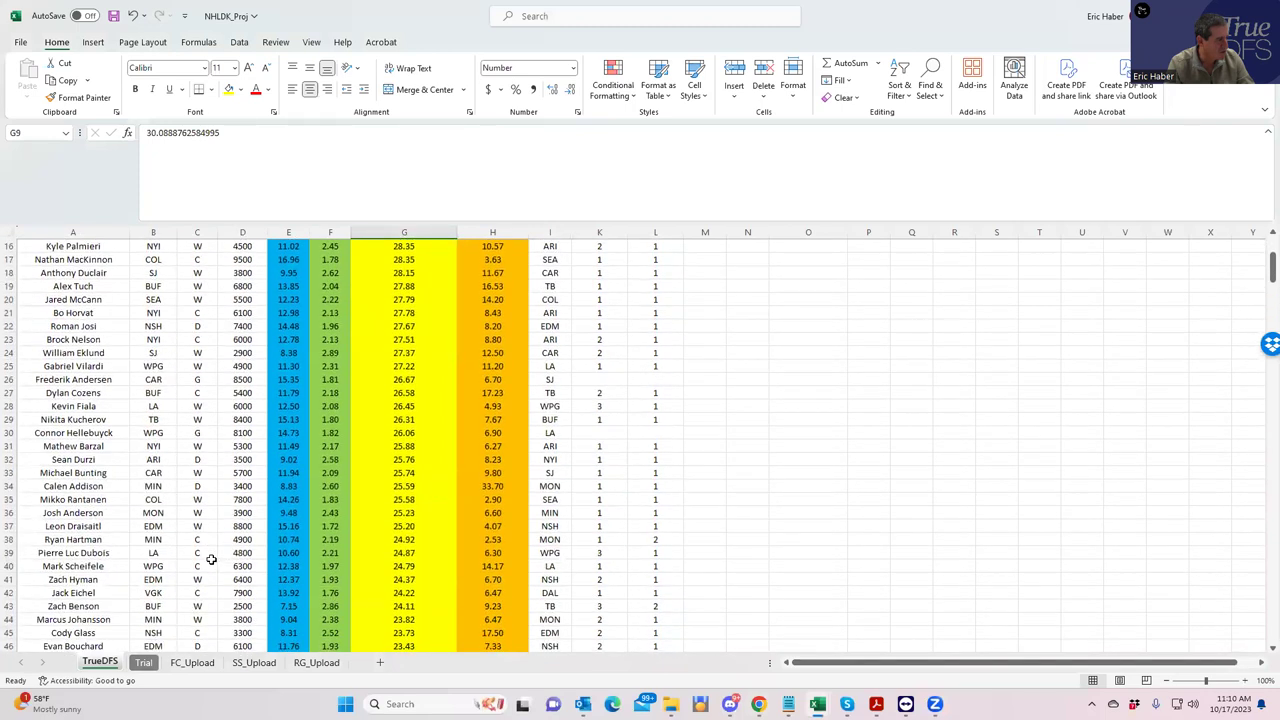
scroll(254, 349, up, 5)
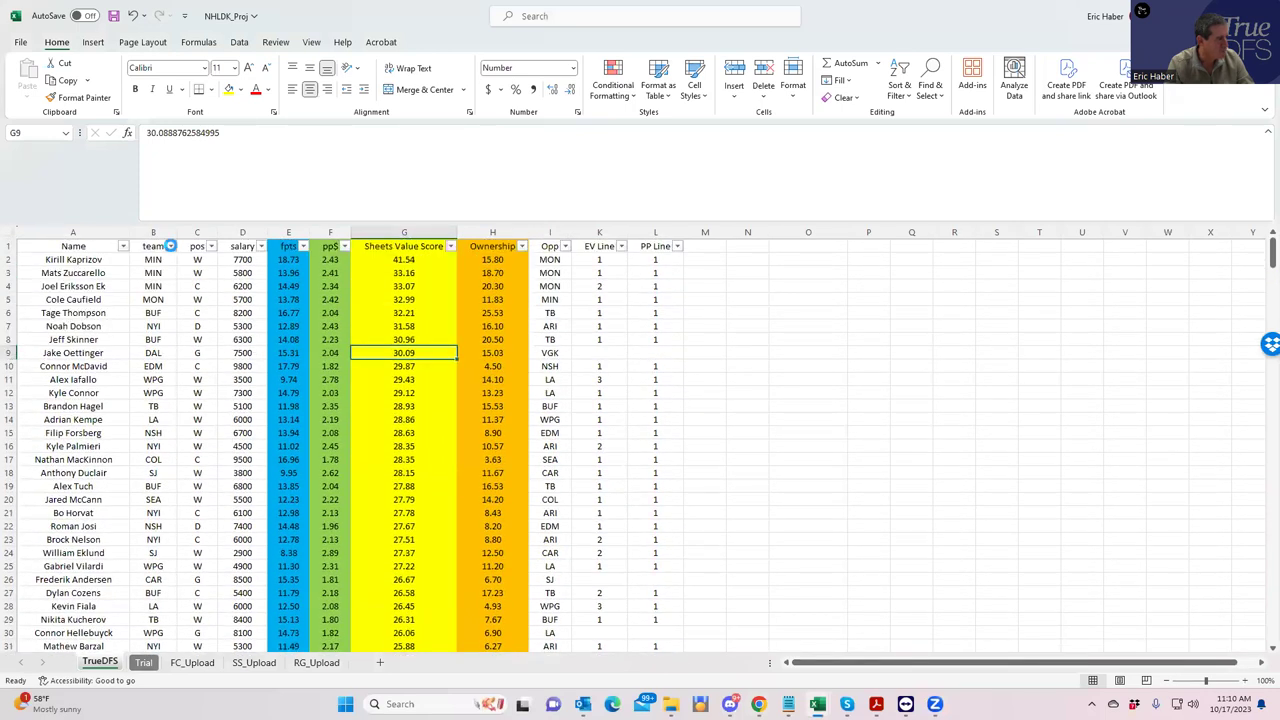
click(171, 246)
click(74, 281)
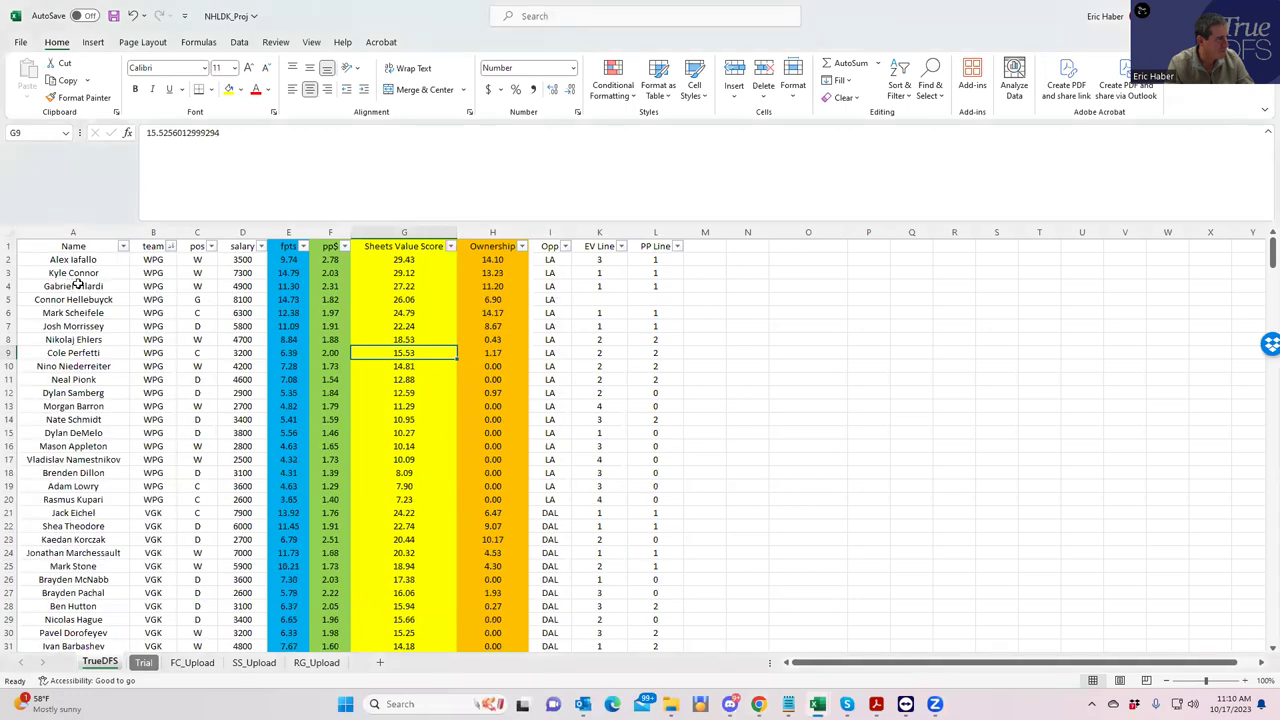
click(205, 313)
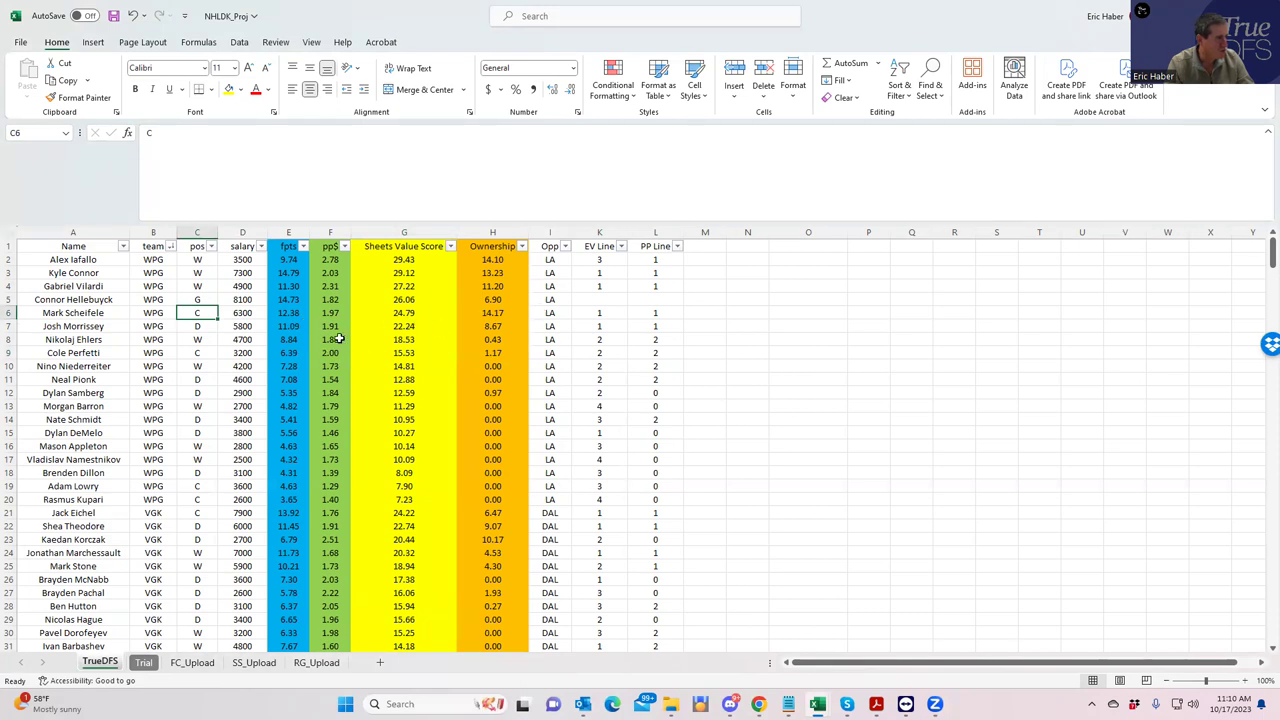
click(237, 326)
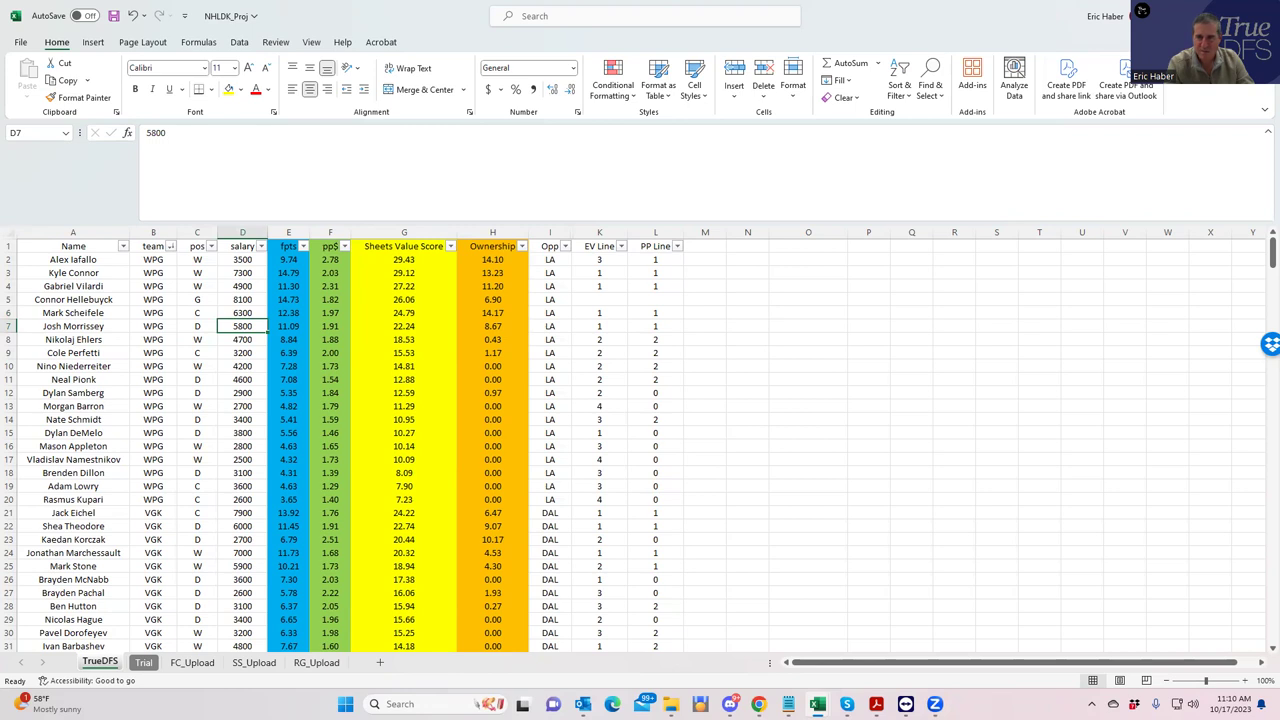
Add M. Scheifele at C, then remove Scheifele, Vilardi and Iafallo from the lineup
key(alt+Tab)
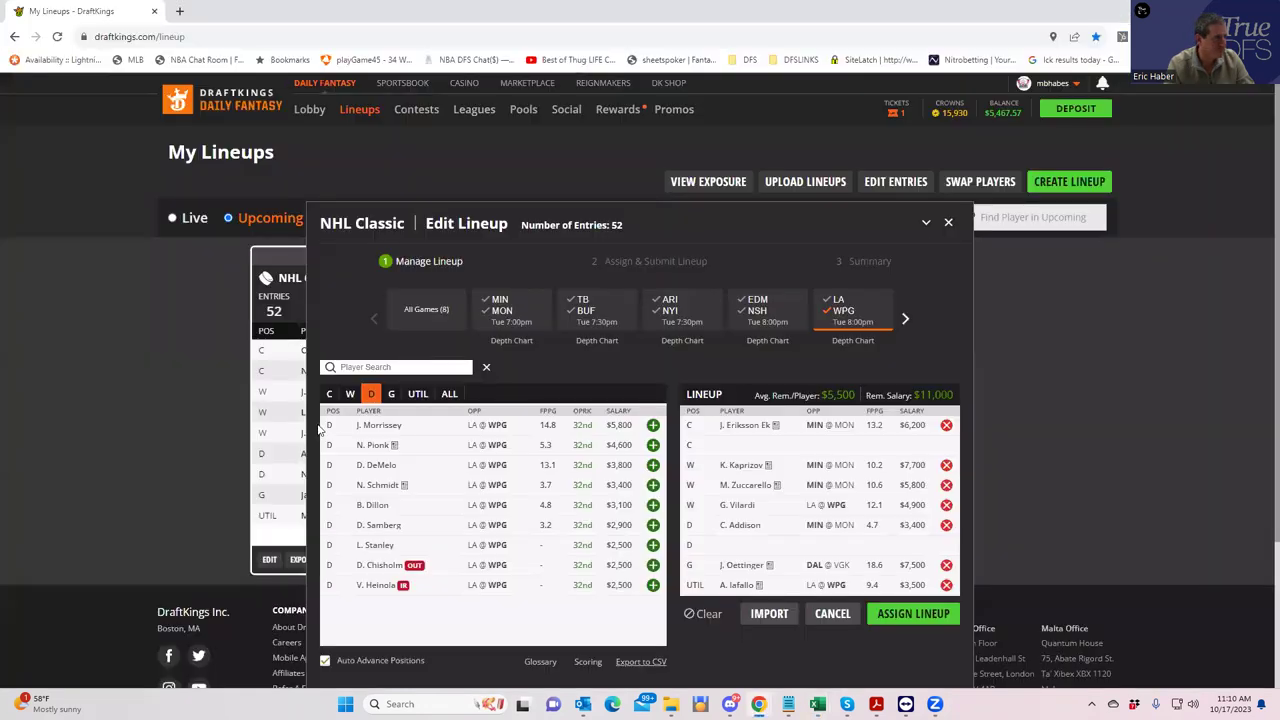
click(329, 393)
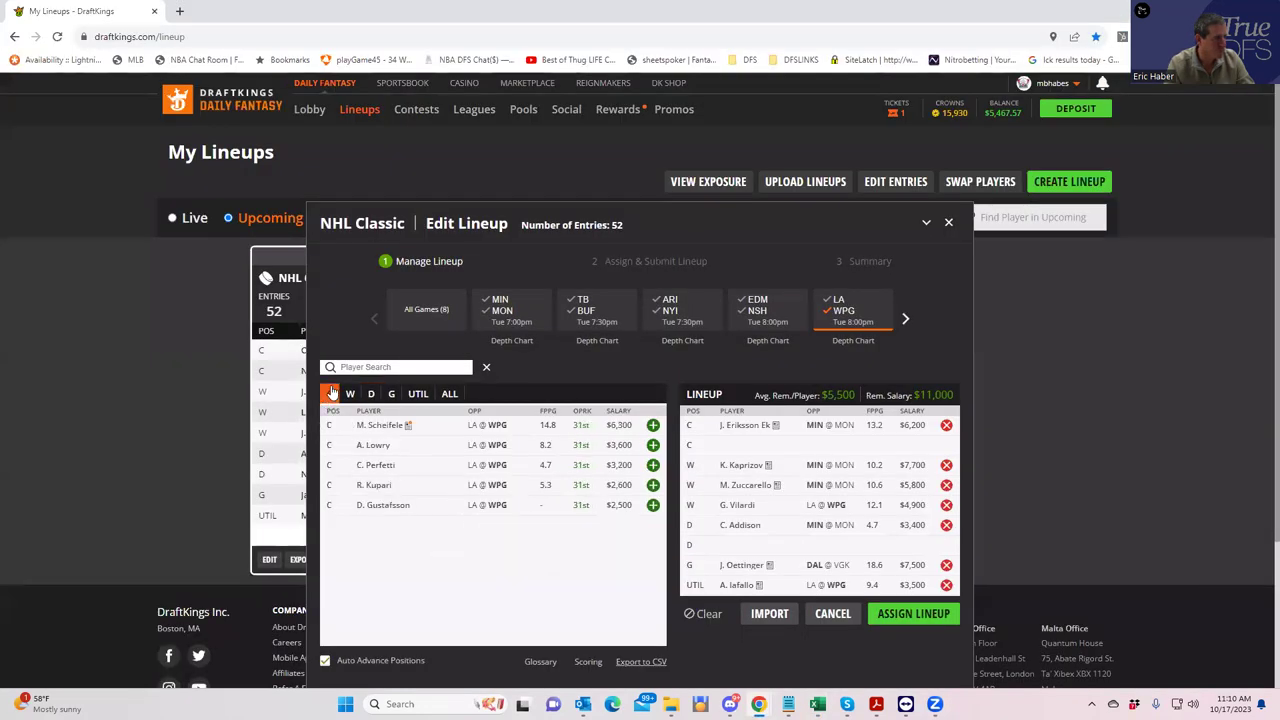
click(653, 425)
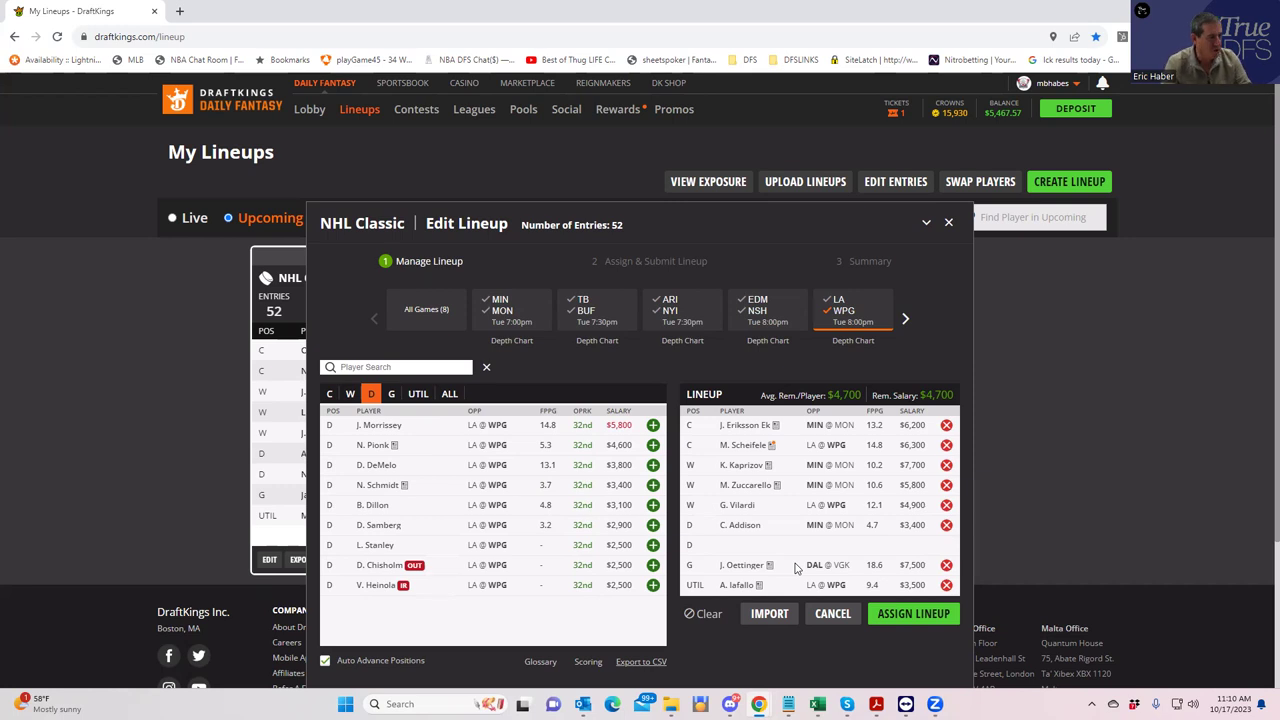
click(946, 445)
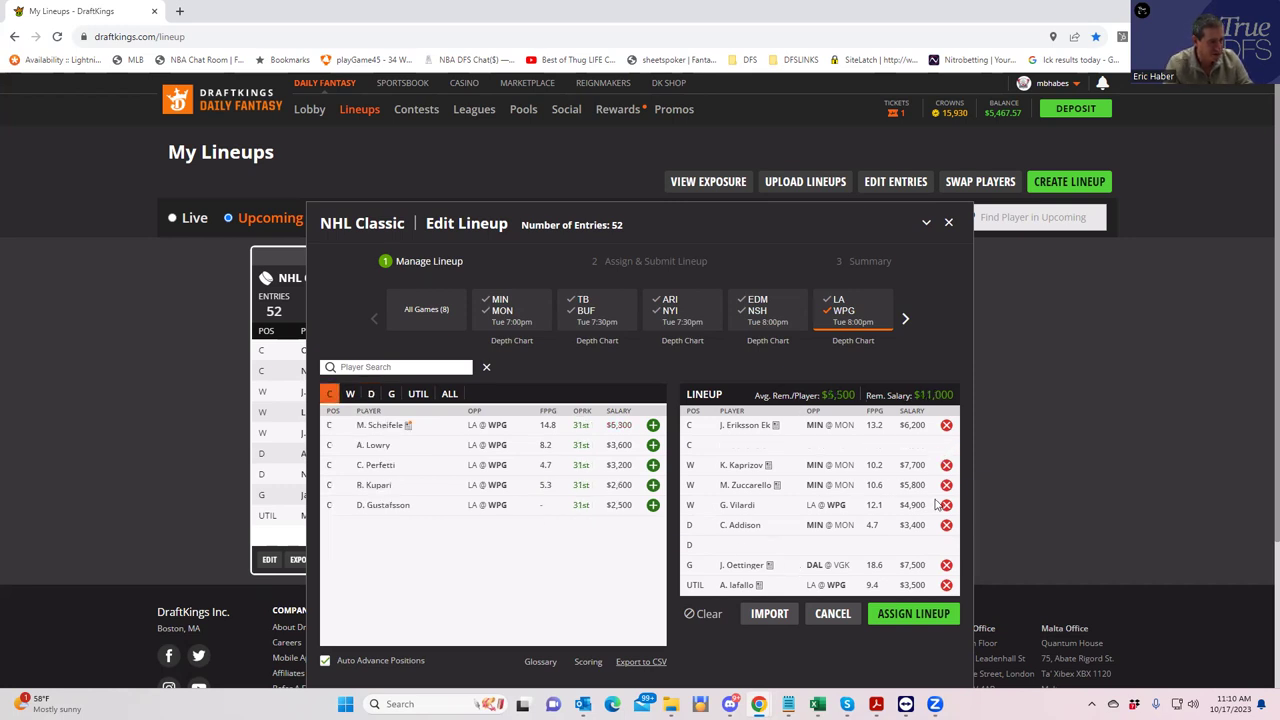
click(945, 505)
click(947, 586)
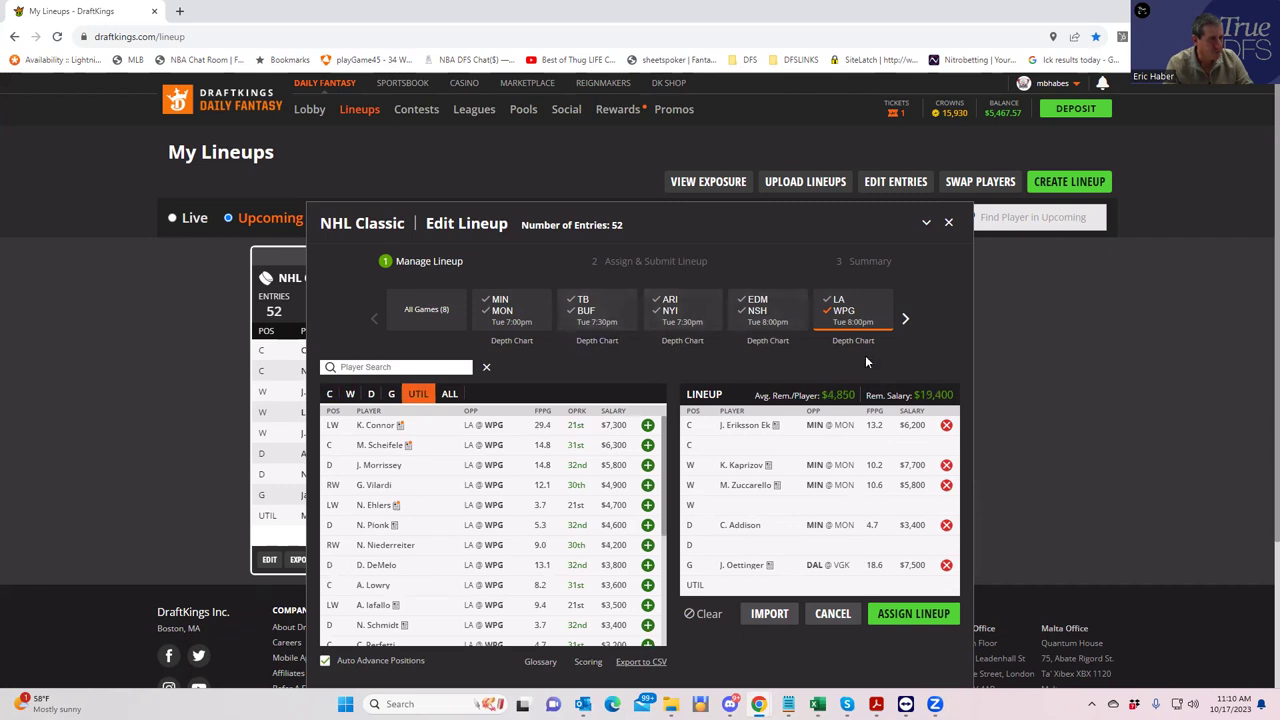
Switch to the ARI @ NYI game and place B. Horvat at C and M. Barzal at W
click(829, 318)
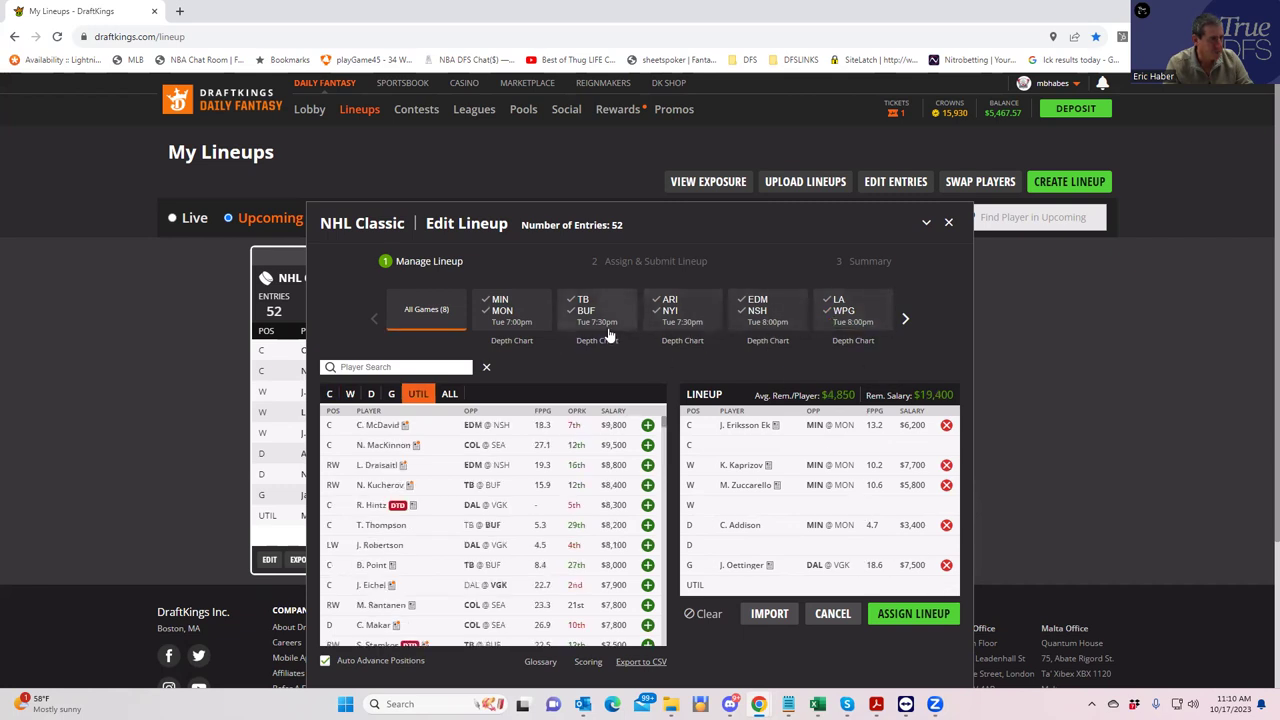
click(663, 318)
click(647, 425)
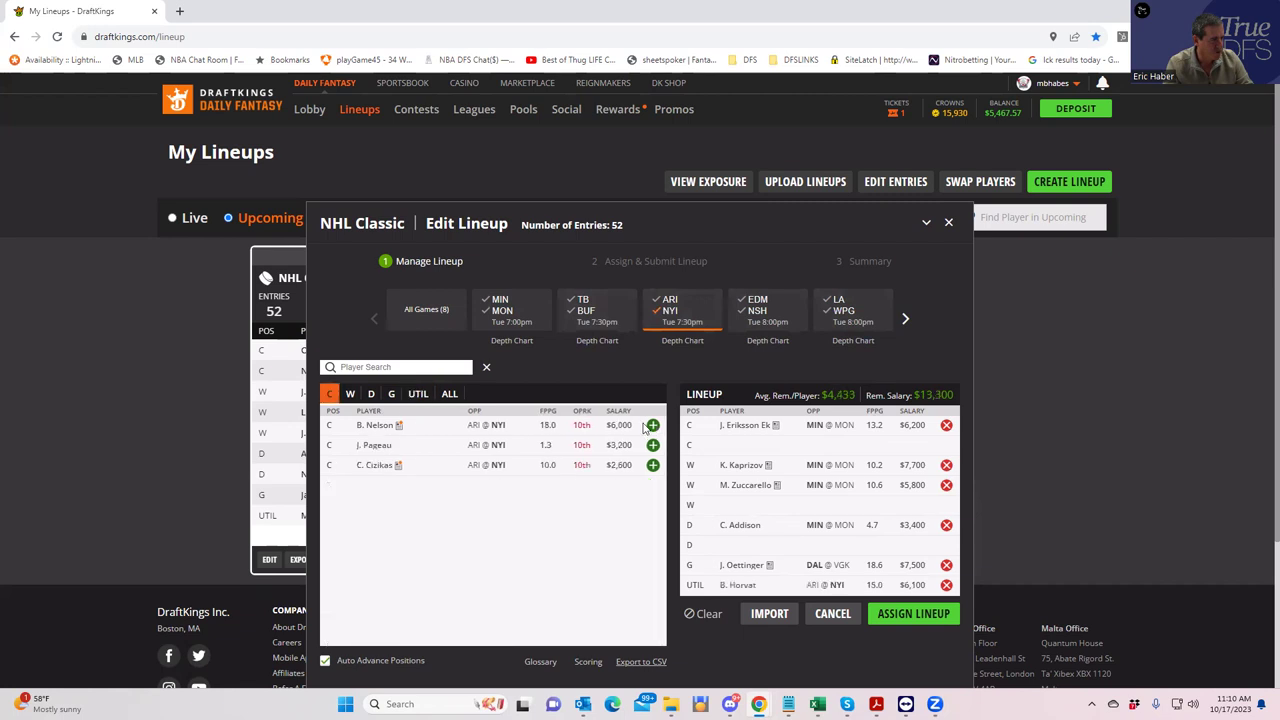
click(352, 397)
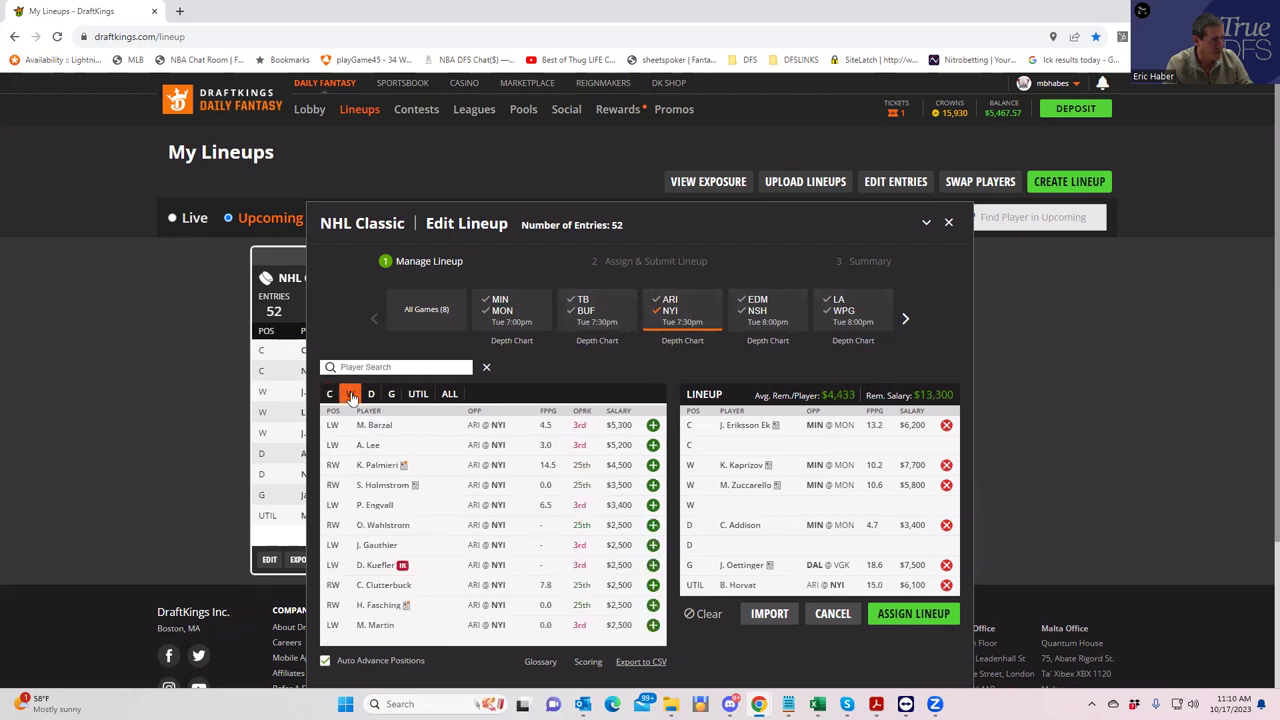
click(652, 425)
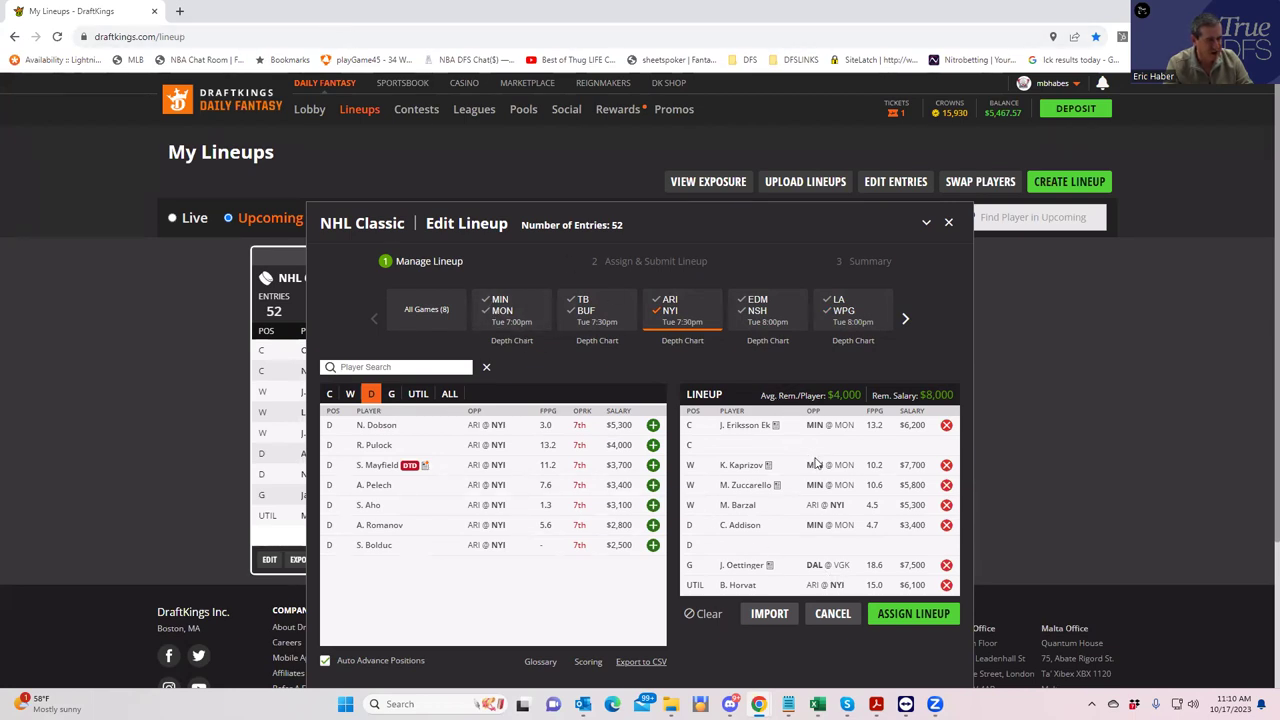
click(738, 585)
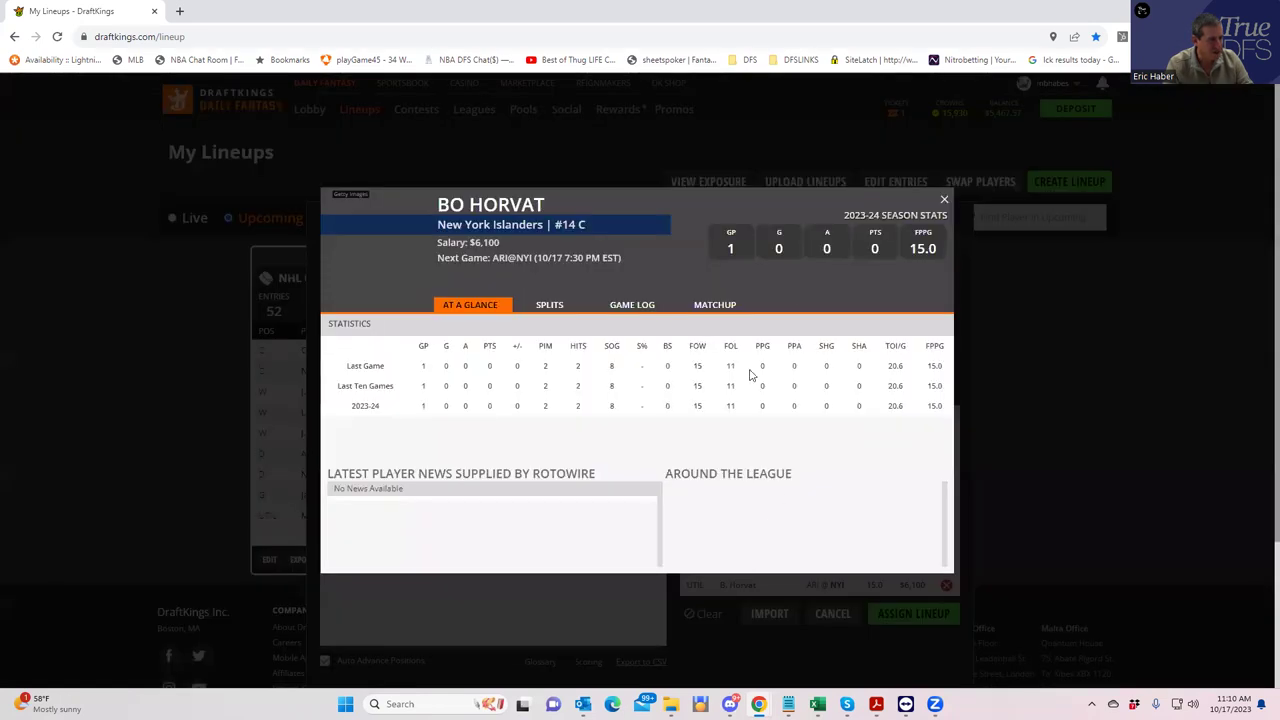
click(943, 205)
click(946, 585)
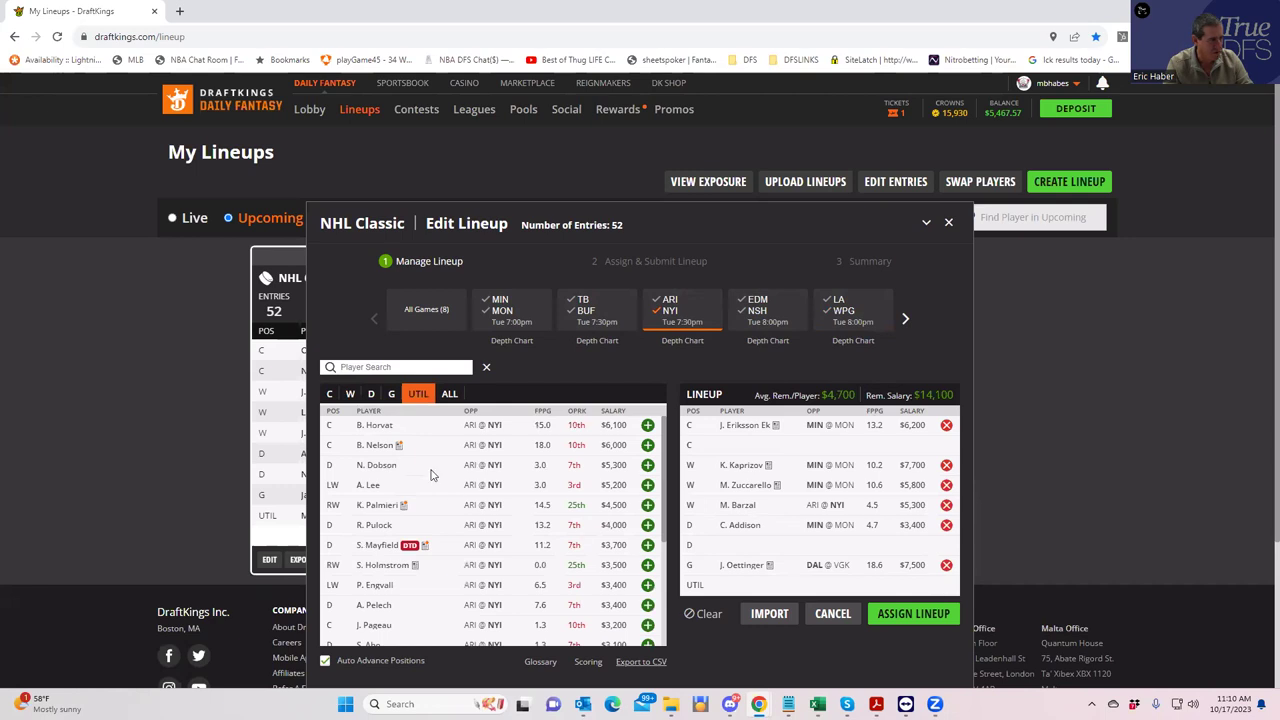
click(329, 394)
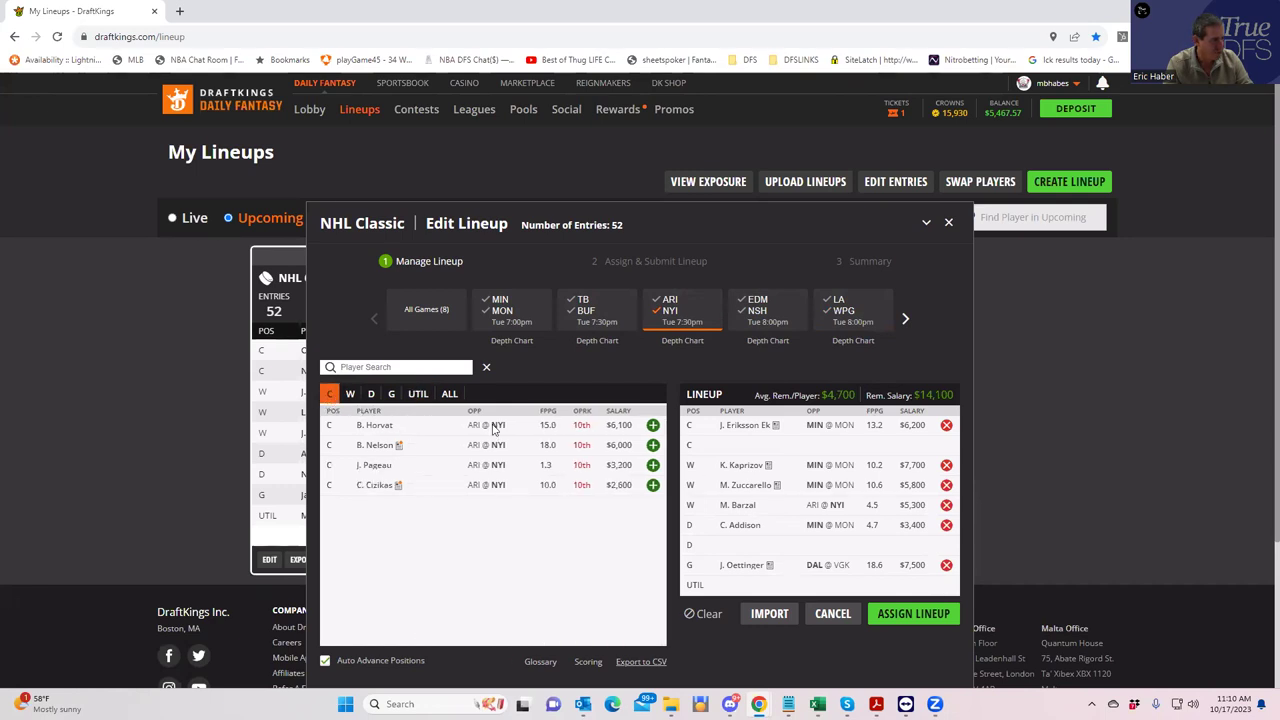
click(650, 425)
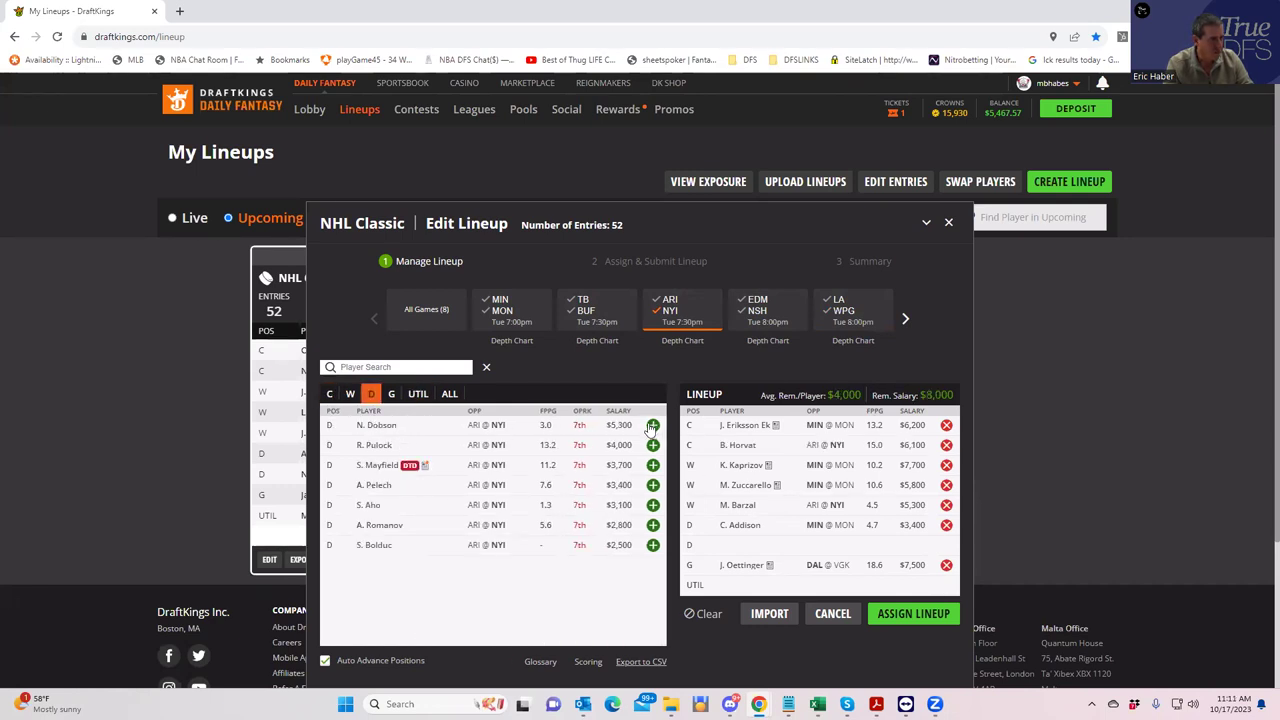
Search 'iaf' across all games and add A. Iafallo at UTIL
click(682, 312)
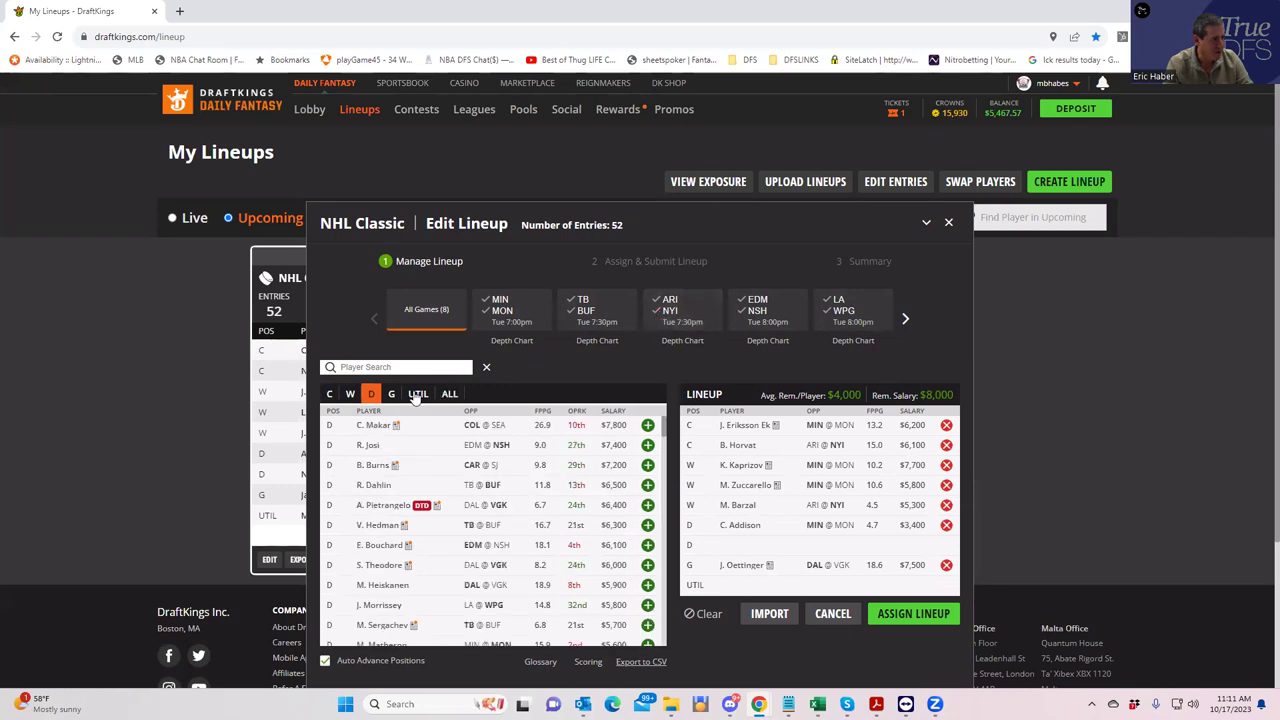
click(417, 394)
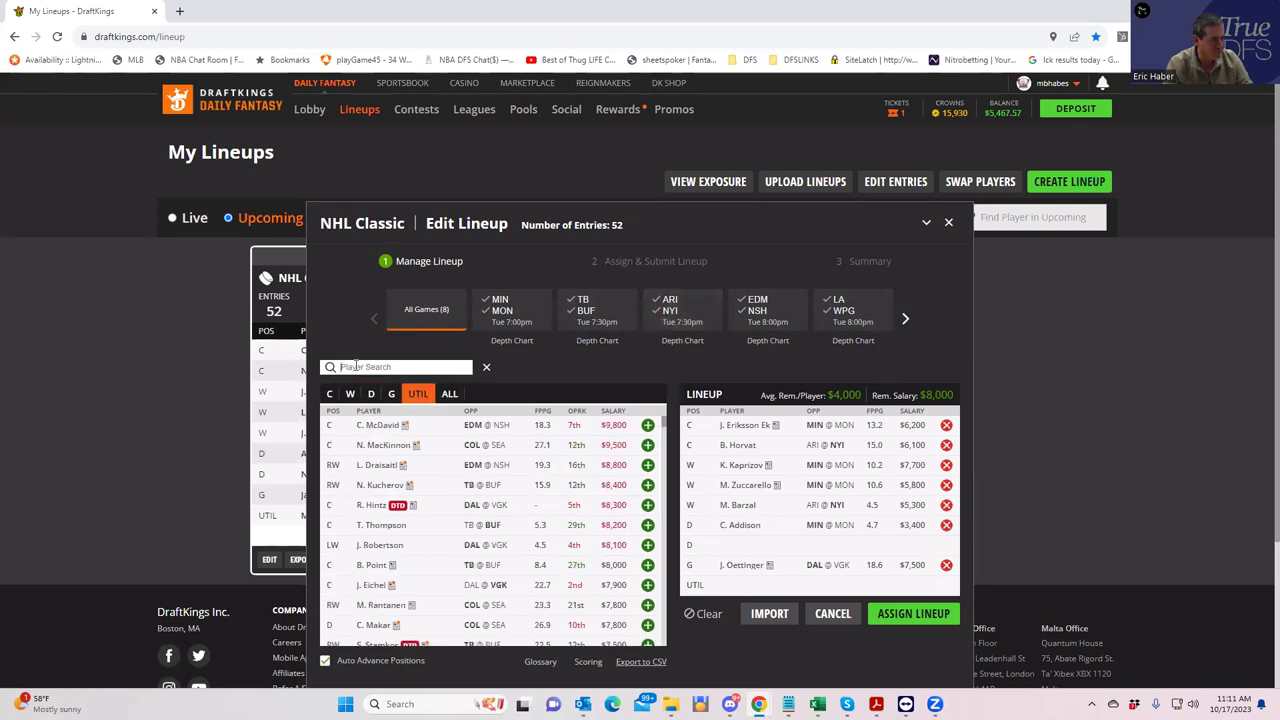
text(iaf)
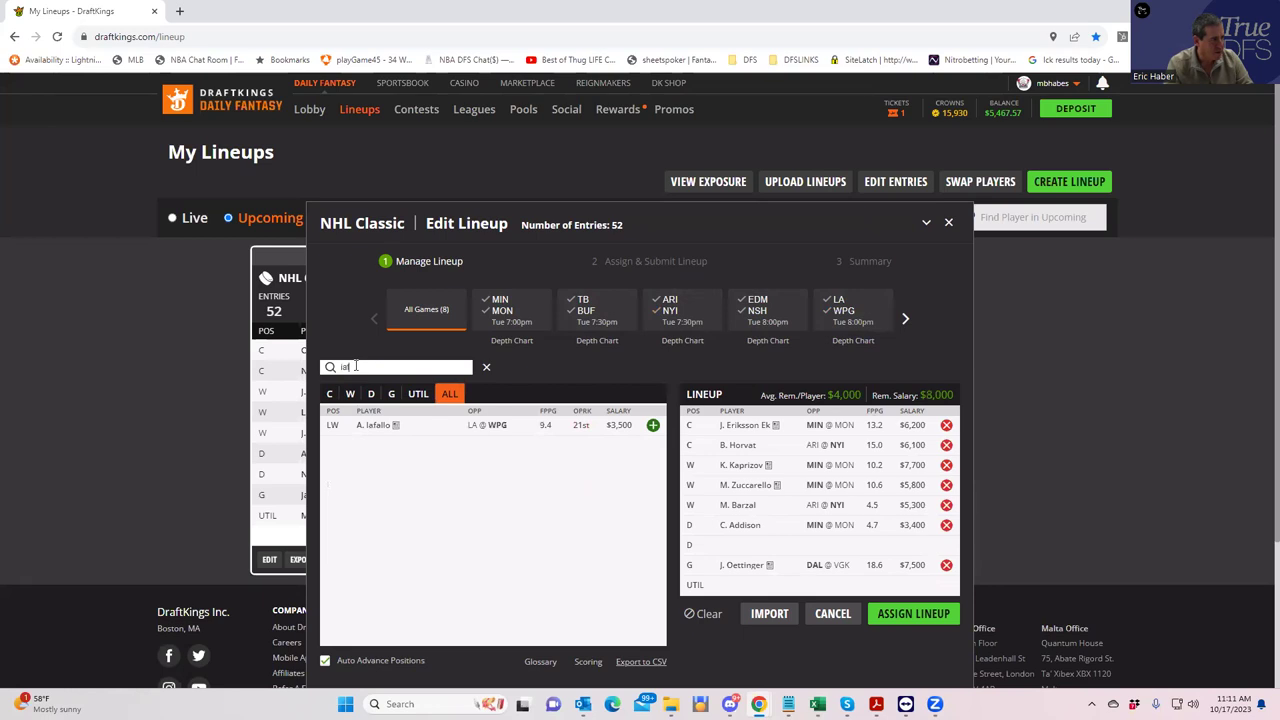
click(652, 425)
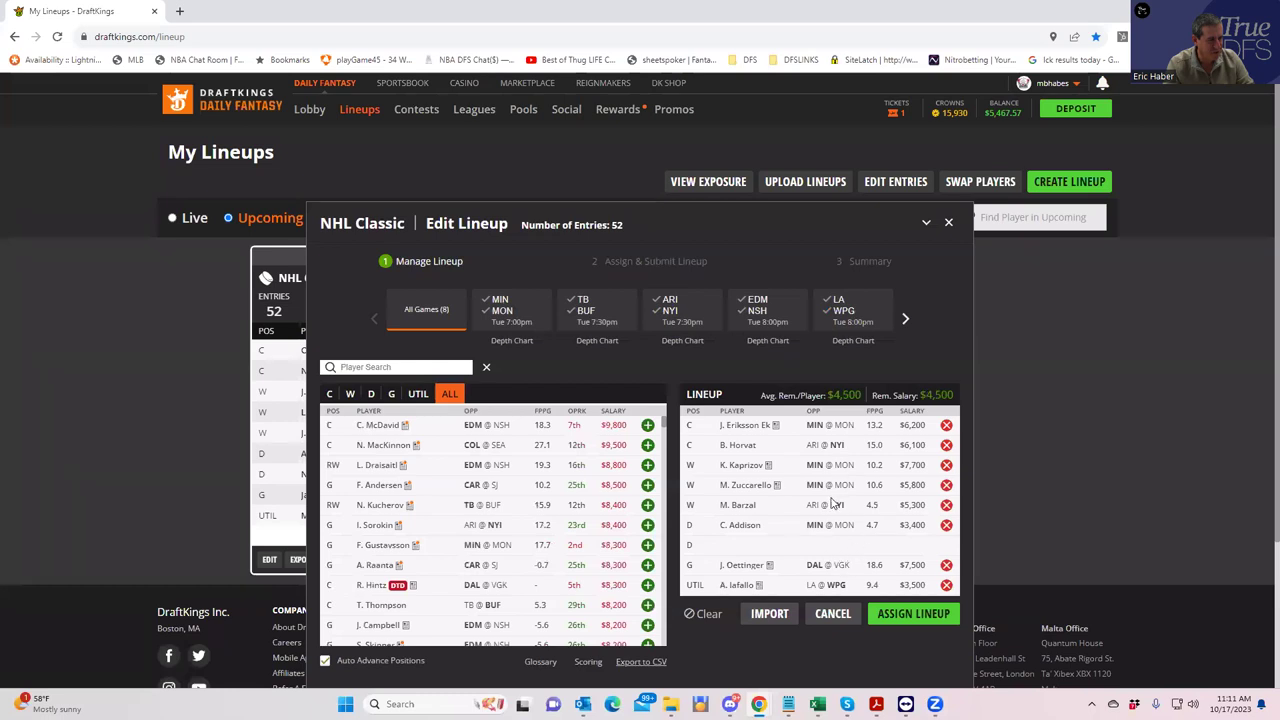
Sort projections by Sheets Value Score largest to smallest and check Noah Dobson's position in C7
key(alt+Tab)
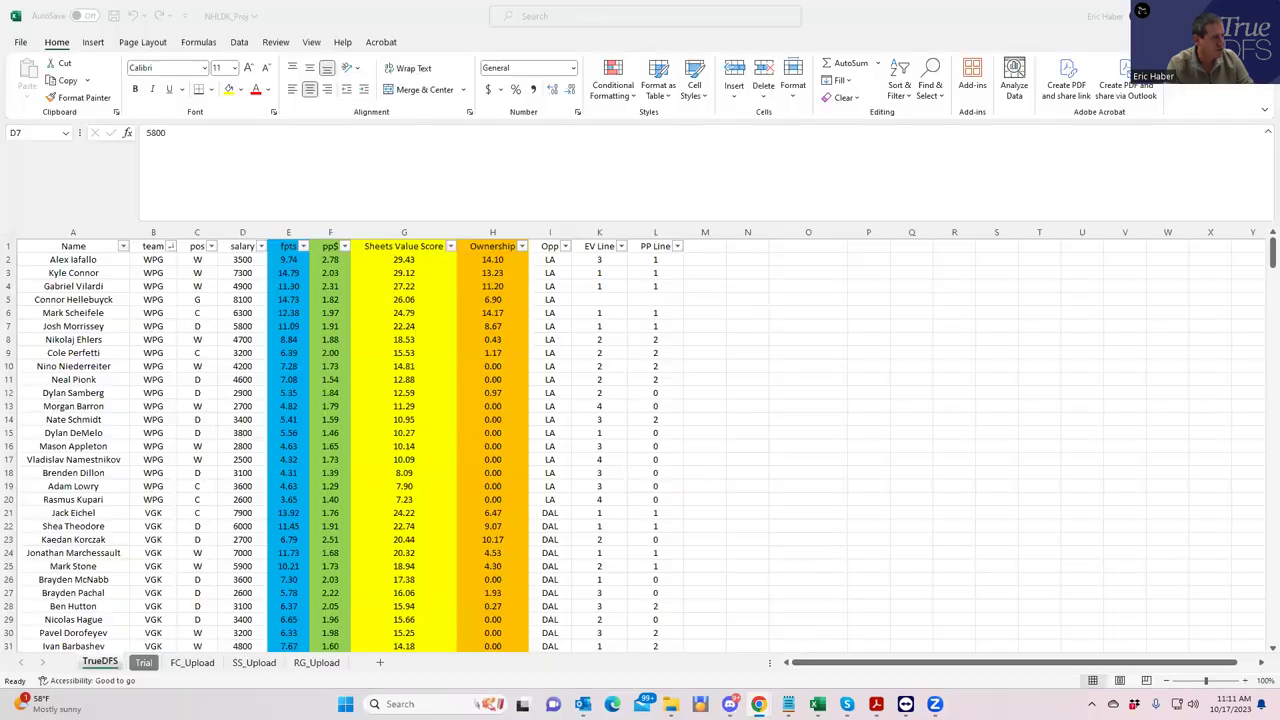
click(453, 248)
click(380, 278)
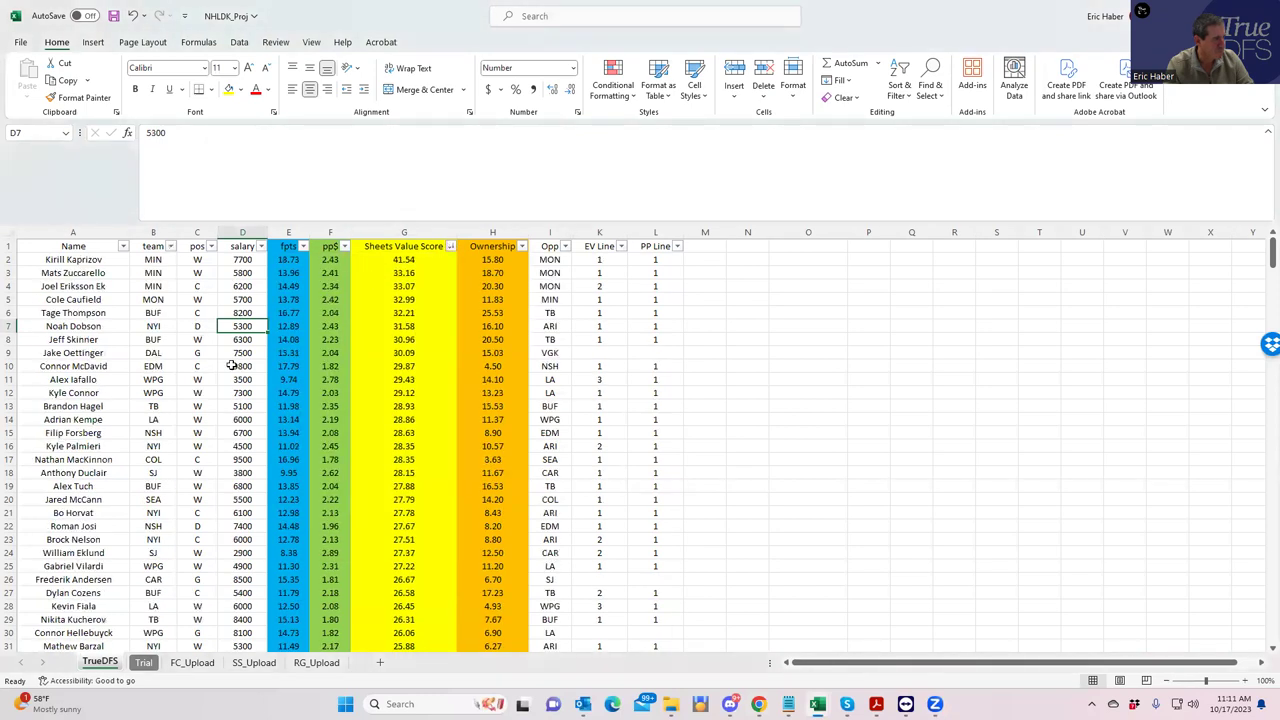
click(208, 326)
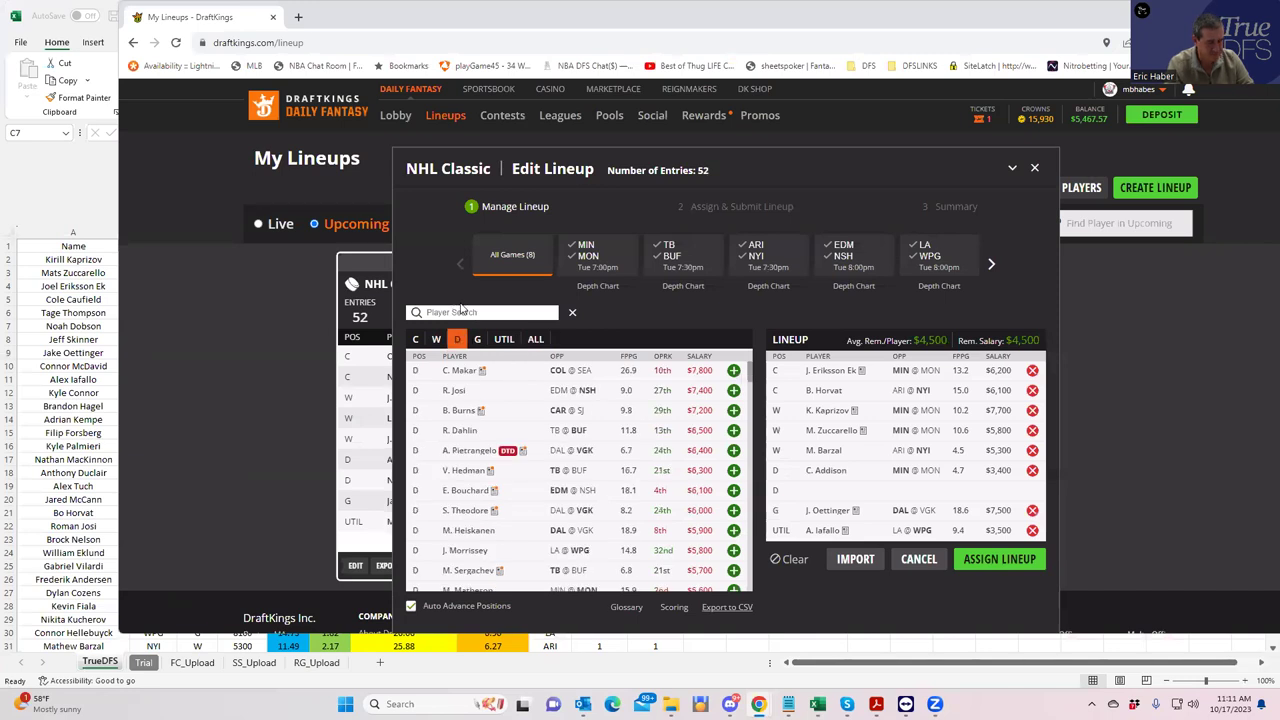
Try N. Dobson on defense, then replace him with J. Brodin from MIN @ MON
text(dob)
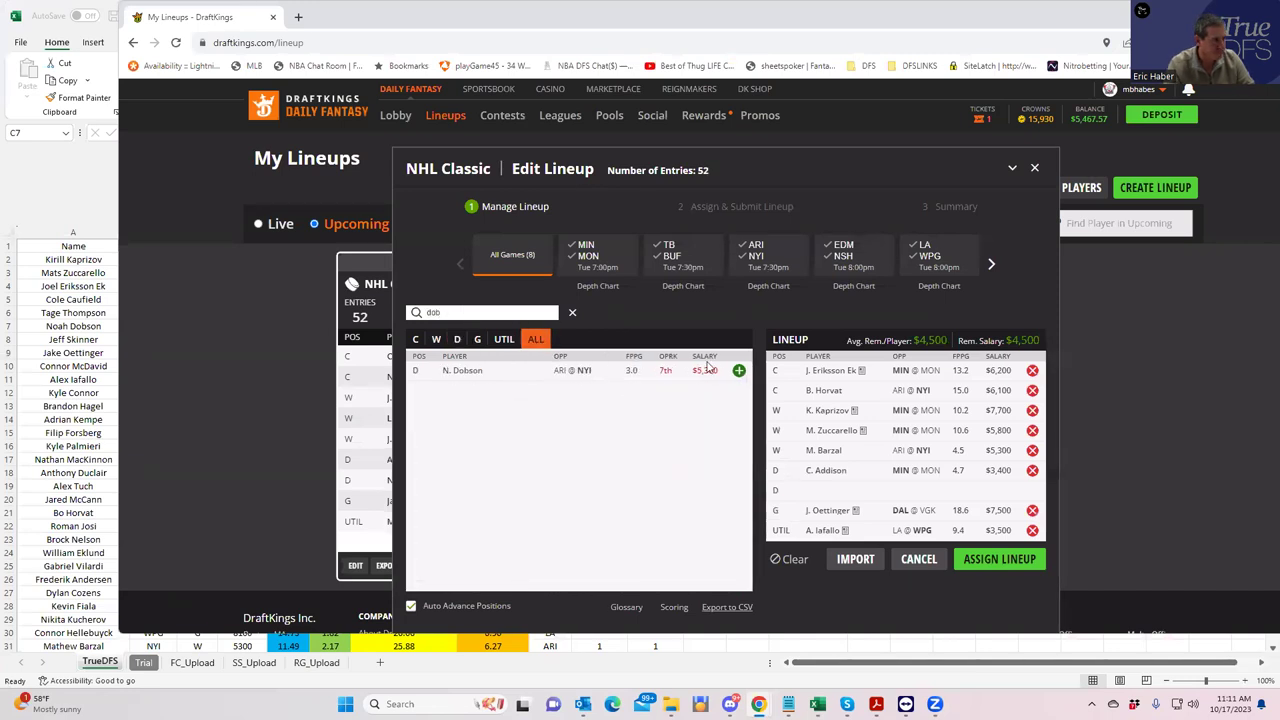
click(739, 371)
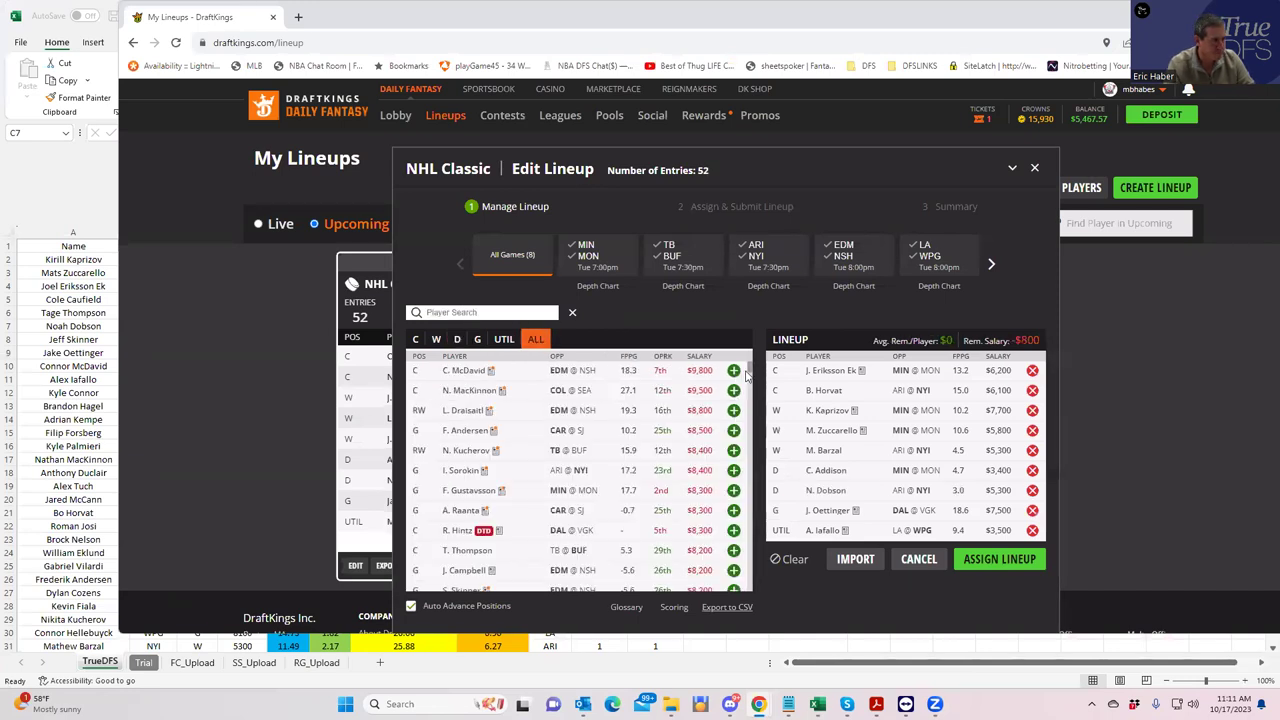
click(1032, 490)
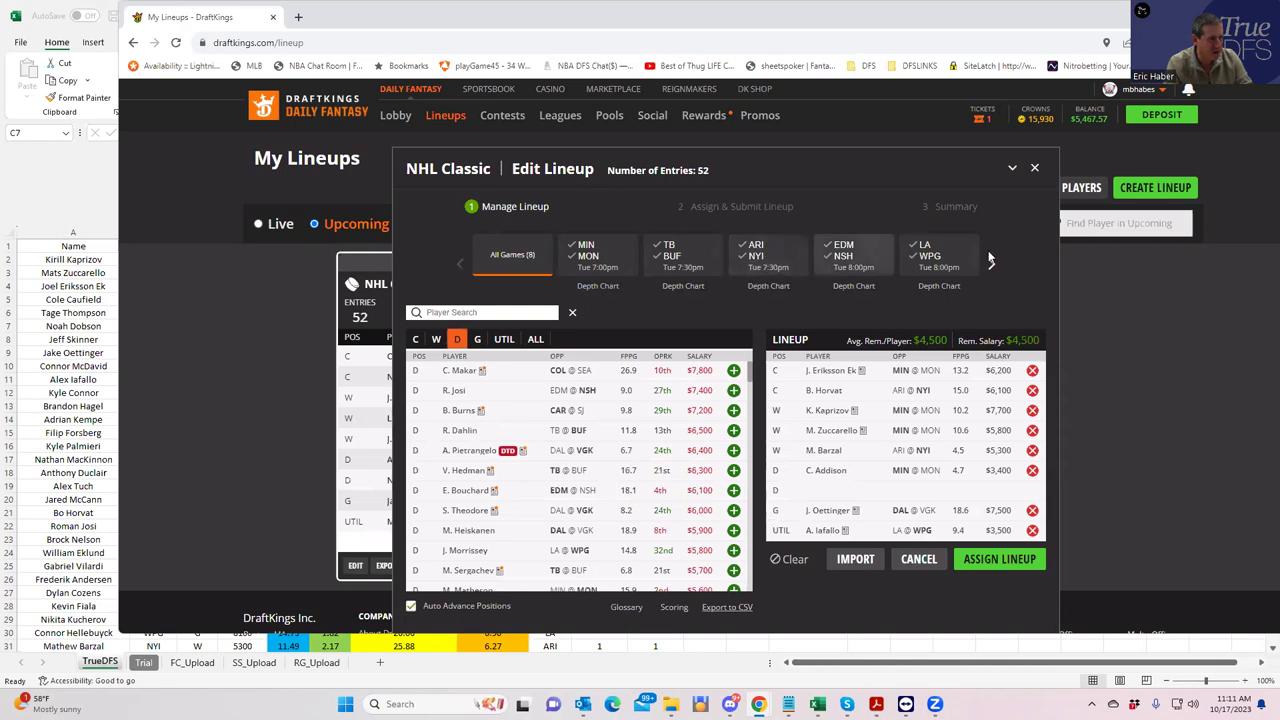
click(930, 257)
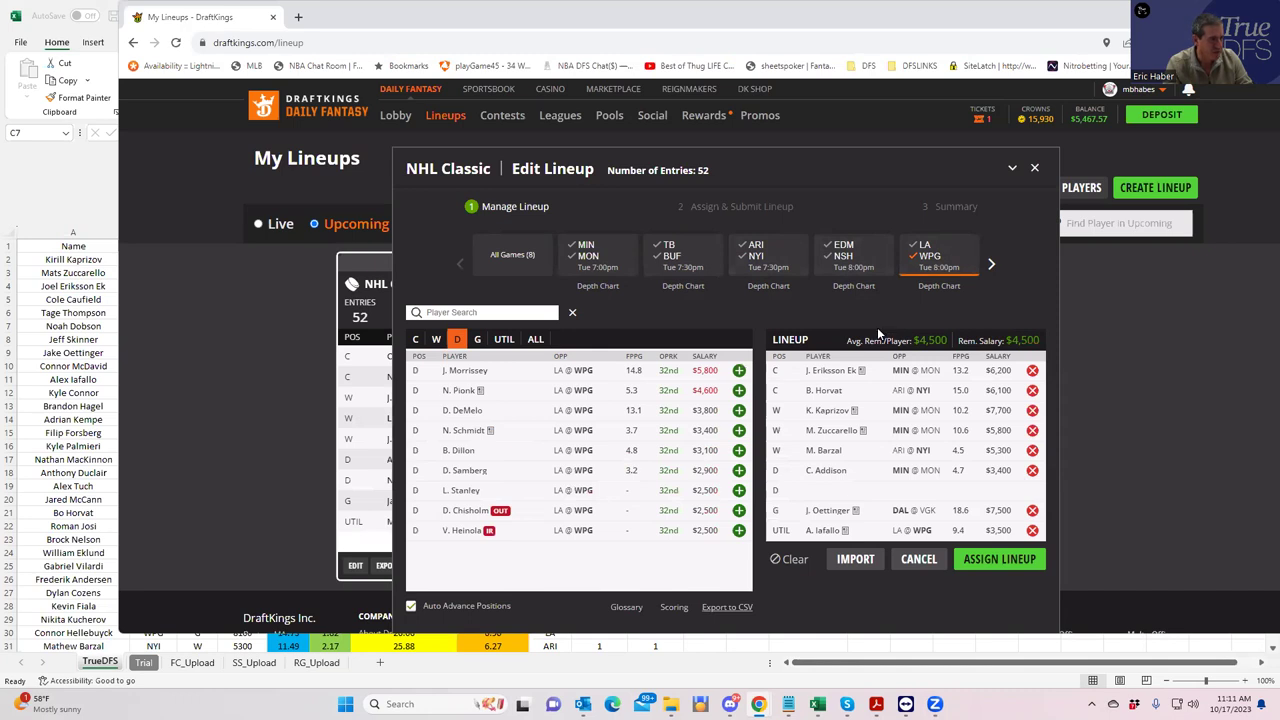
click(924, 256)
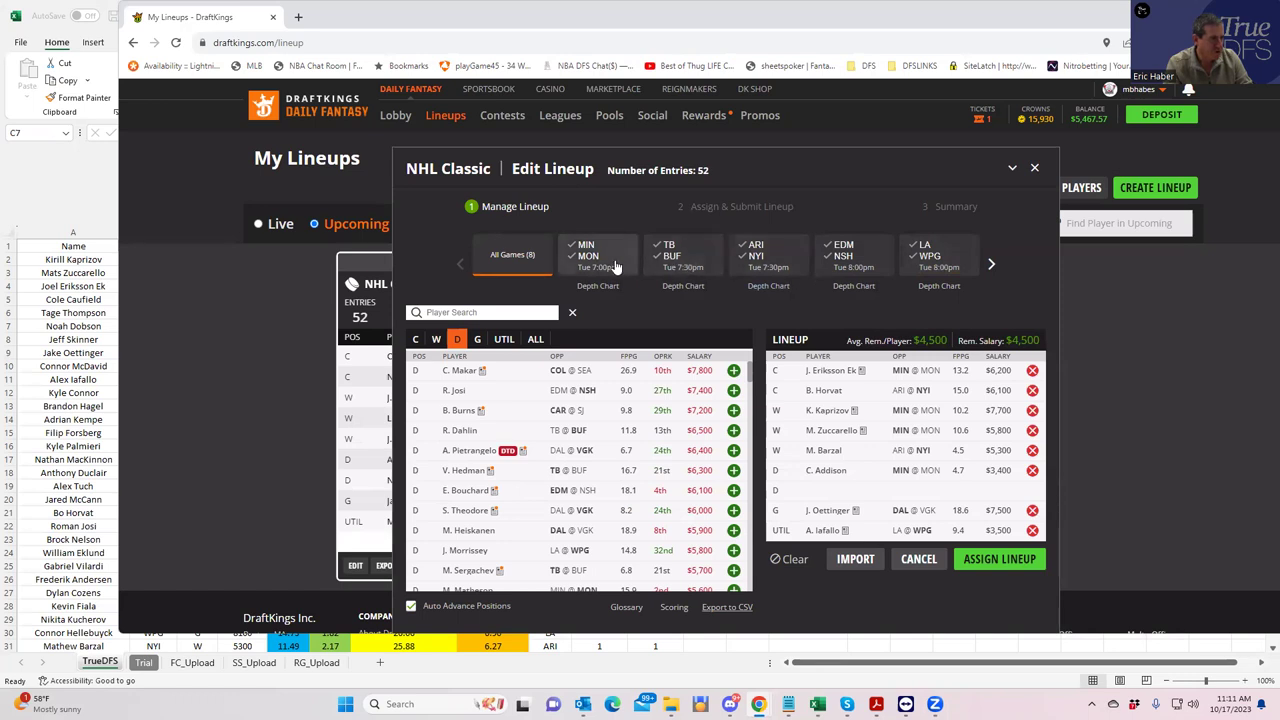
click(592, 247)
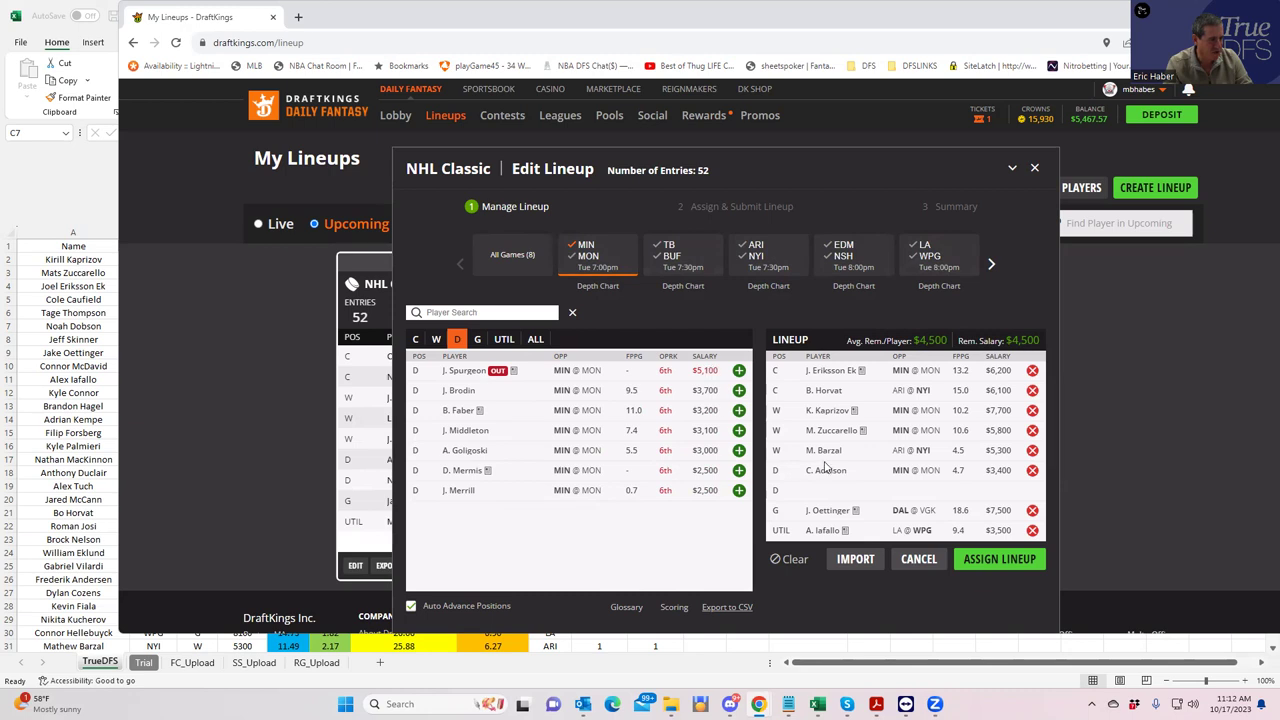
click(738, 390)
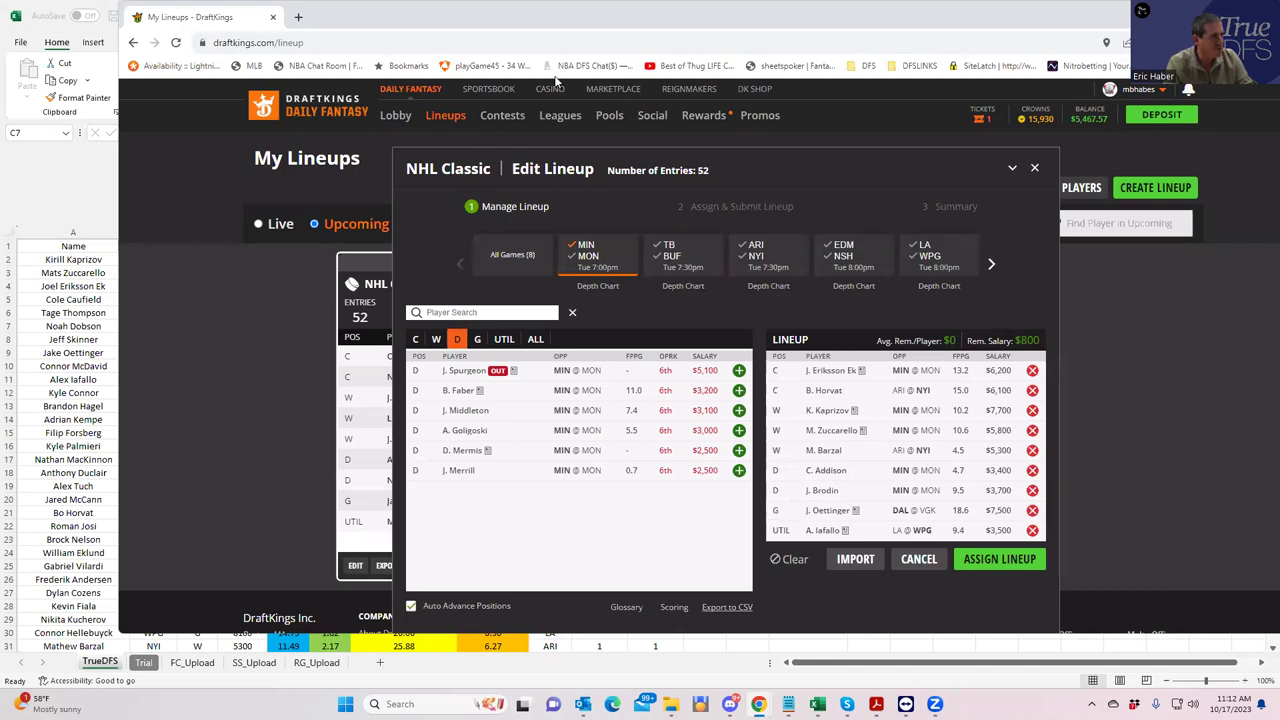
Review J. Brodin's game log, then assign the completed lineup to its contests
drag(600, 17, 714, 44)
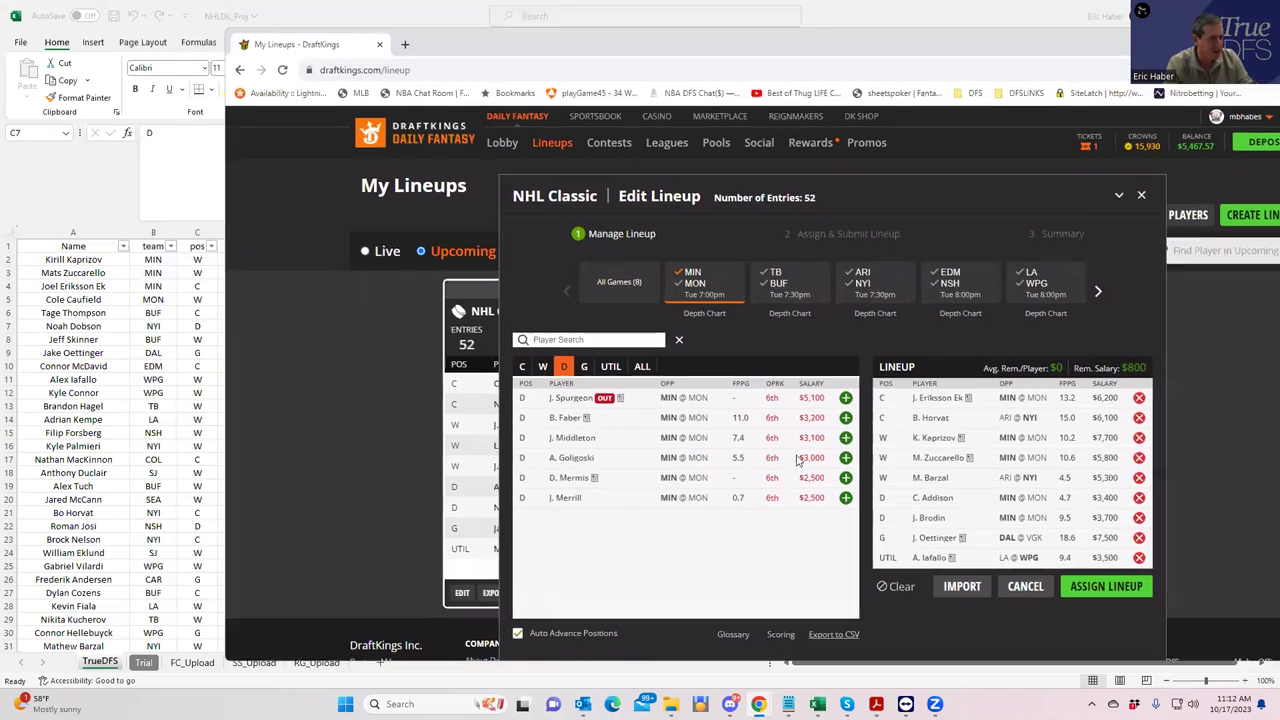
click(930, 518)
click(830, 310)
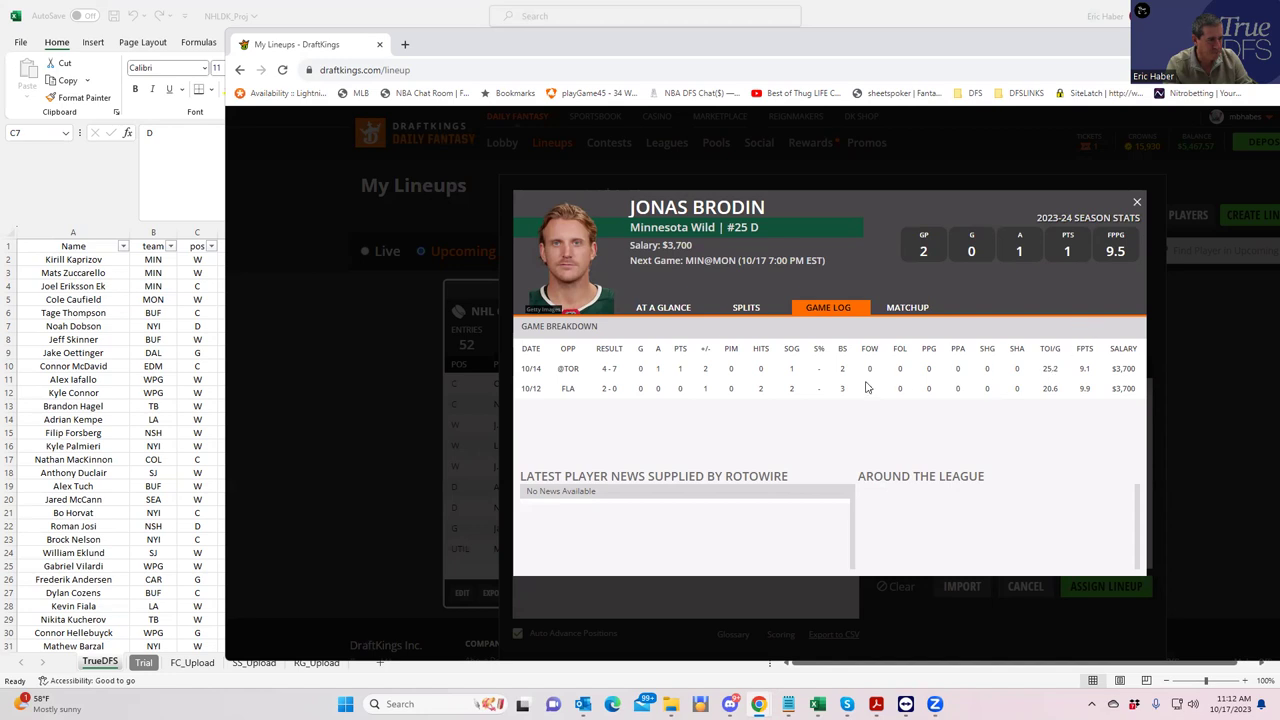
click(1137, 203)
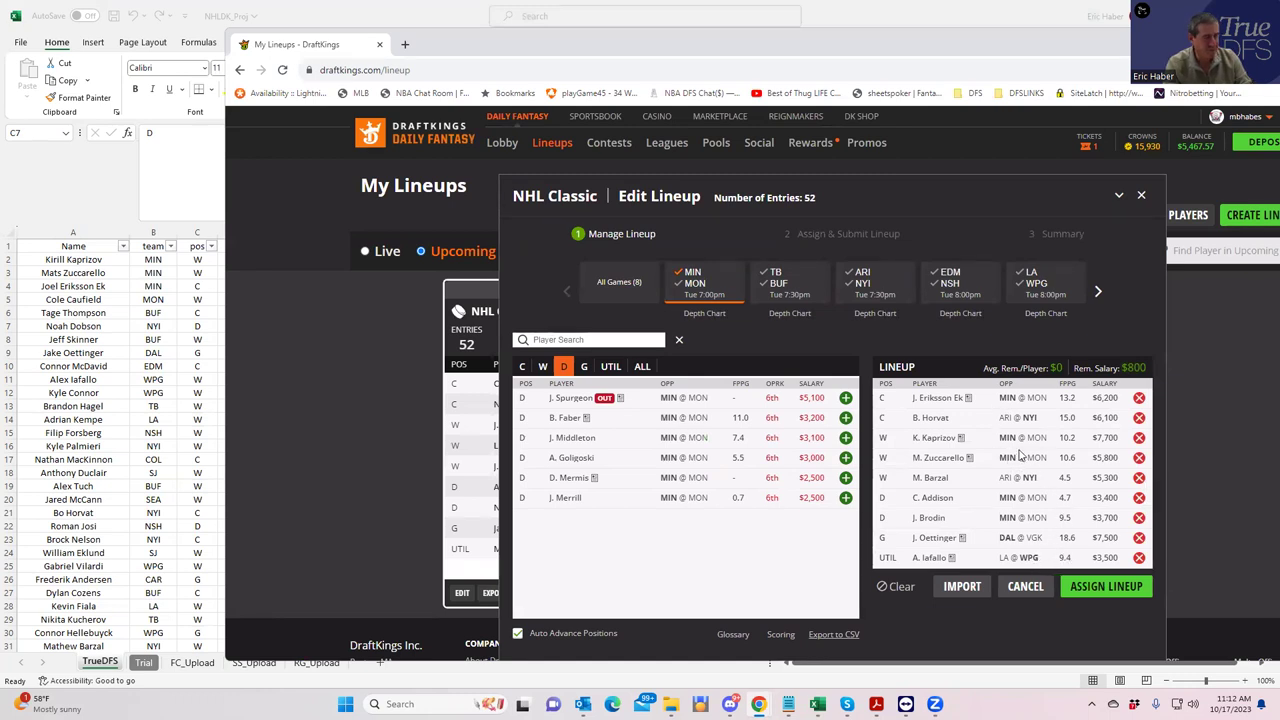
click(1097, 588)
click(1090, 645)
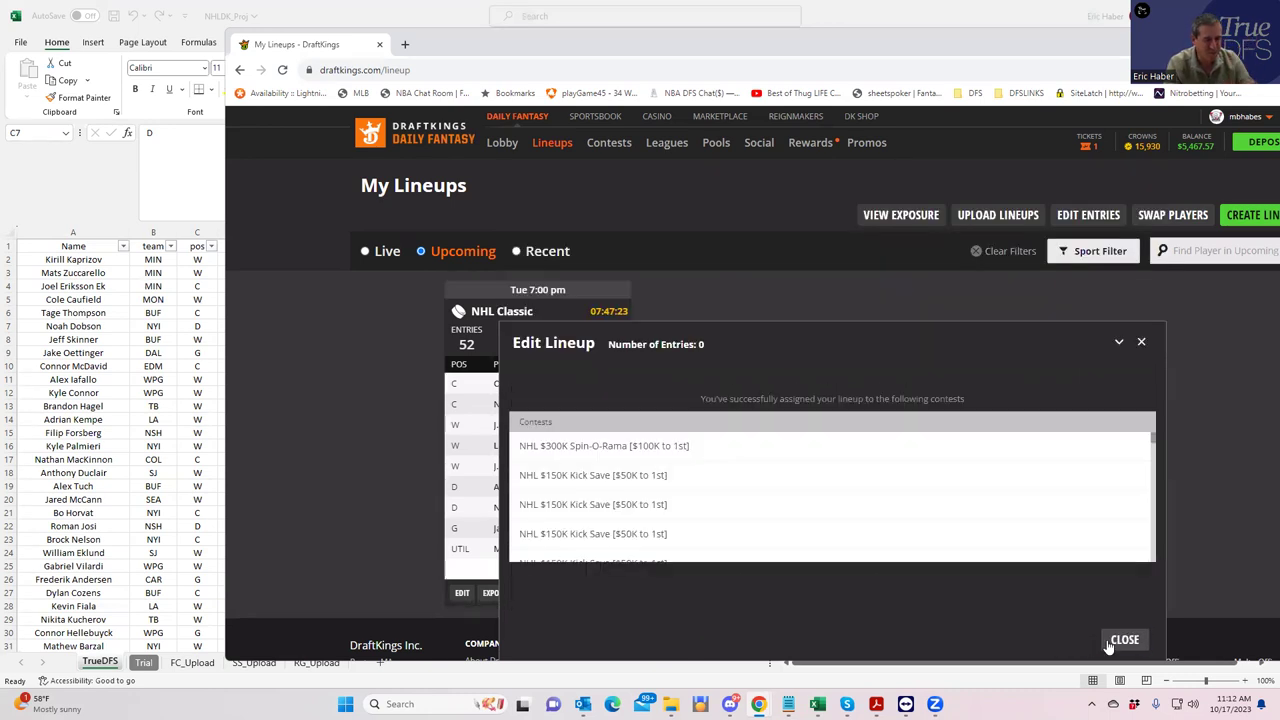
click(1106, 640)
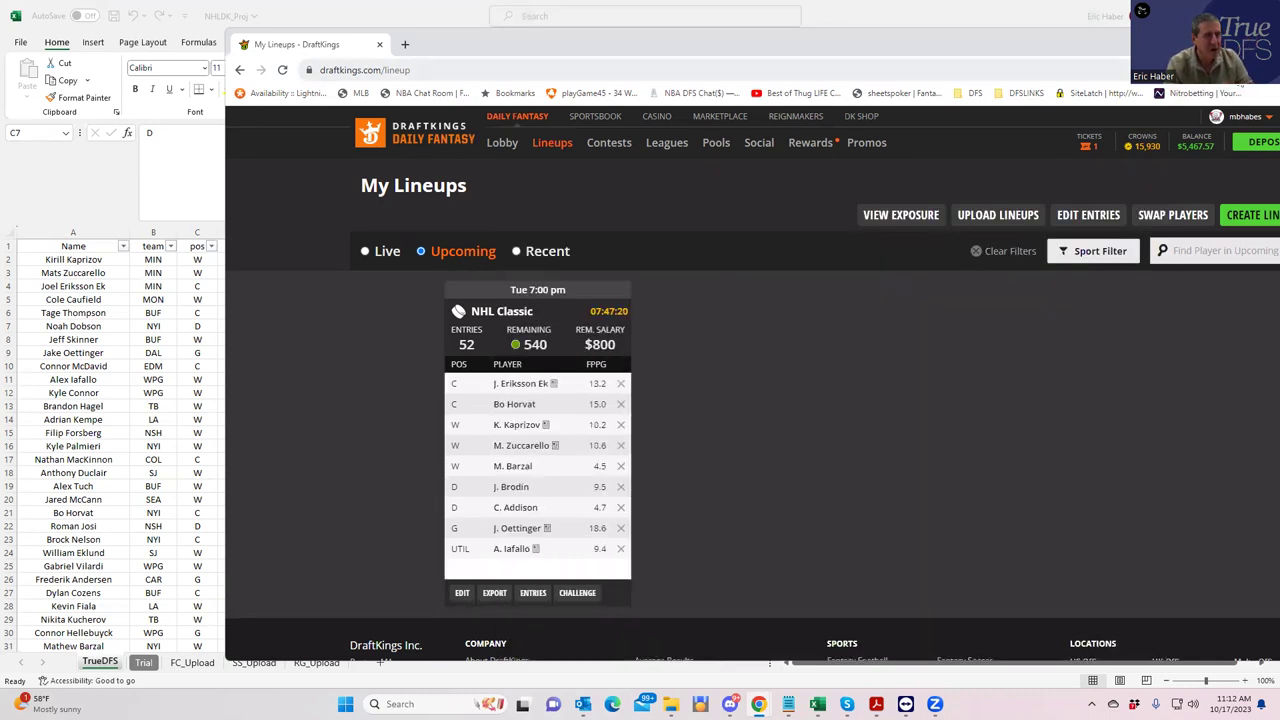
key(alt+Tab)
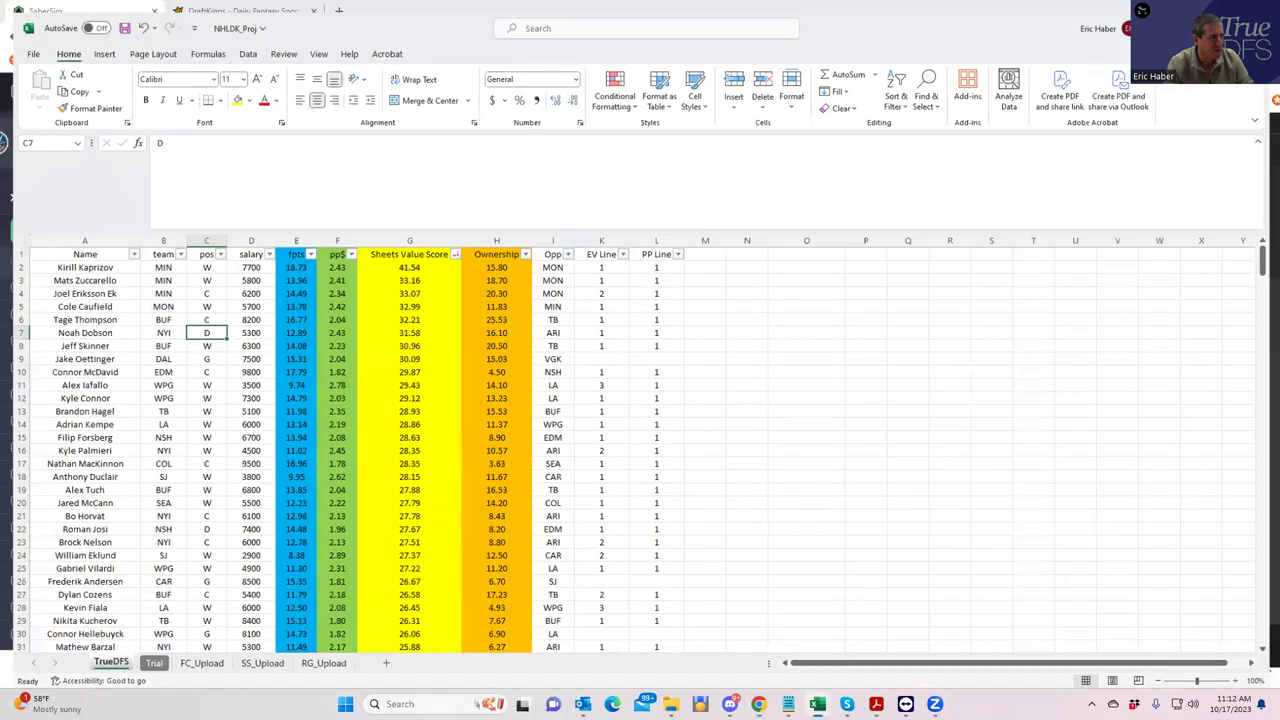
Check Leon Draisaitl's salary and Sheets Value Score in NHLDK_Proj row 37, then restore the window
key(alt+Tab)
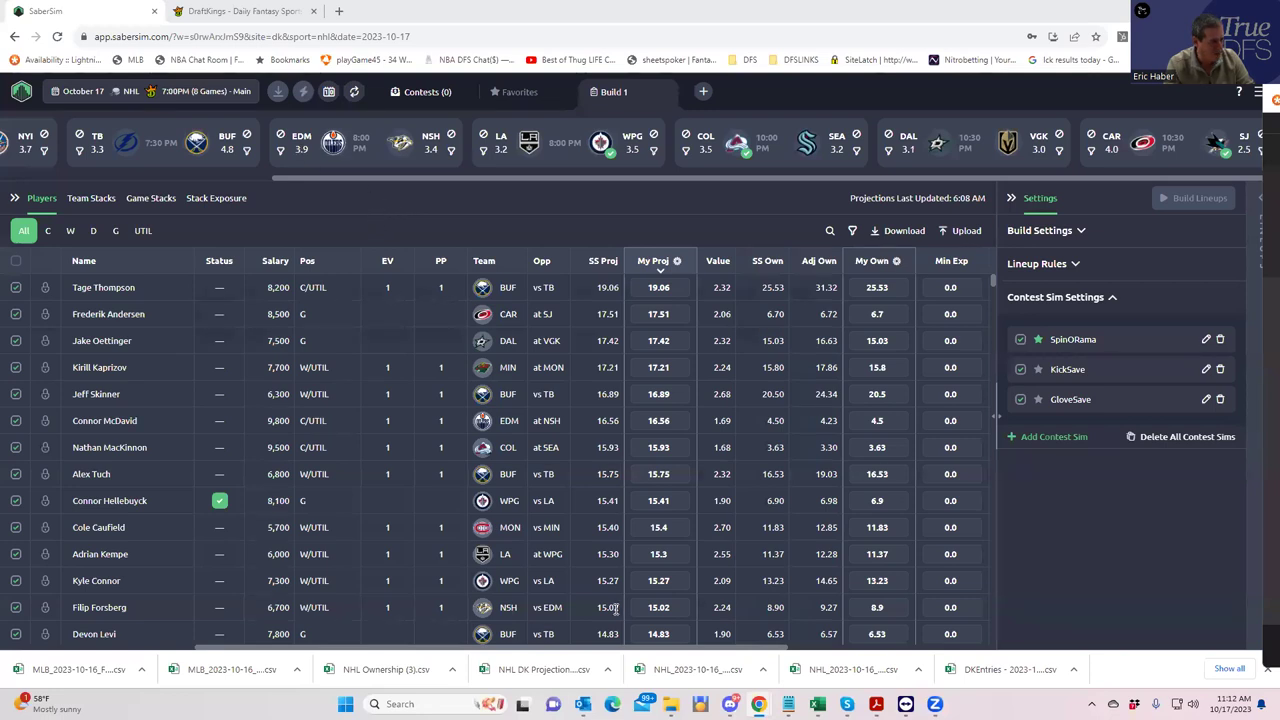
mouse_move(670, 704)
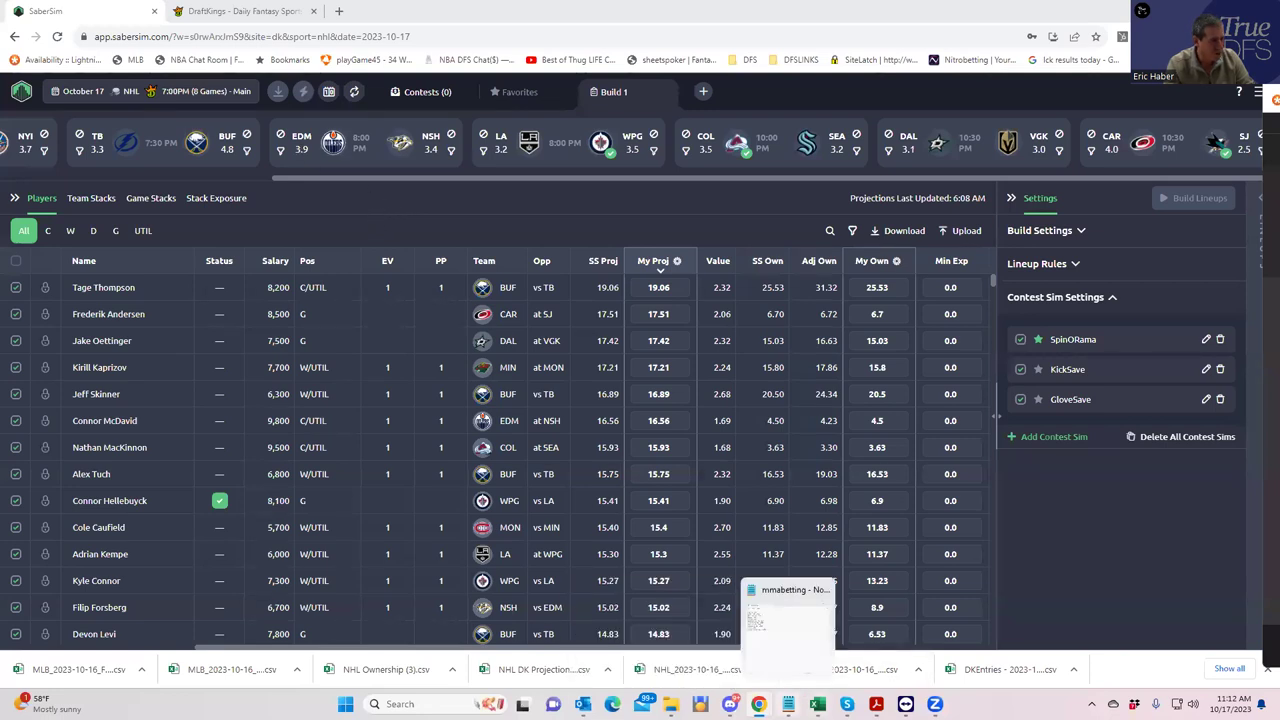
mouse_move(817, 704)
click(947, 651)
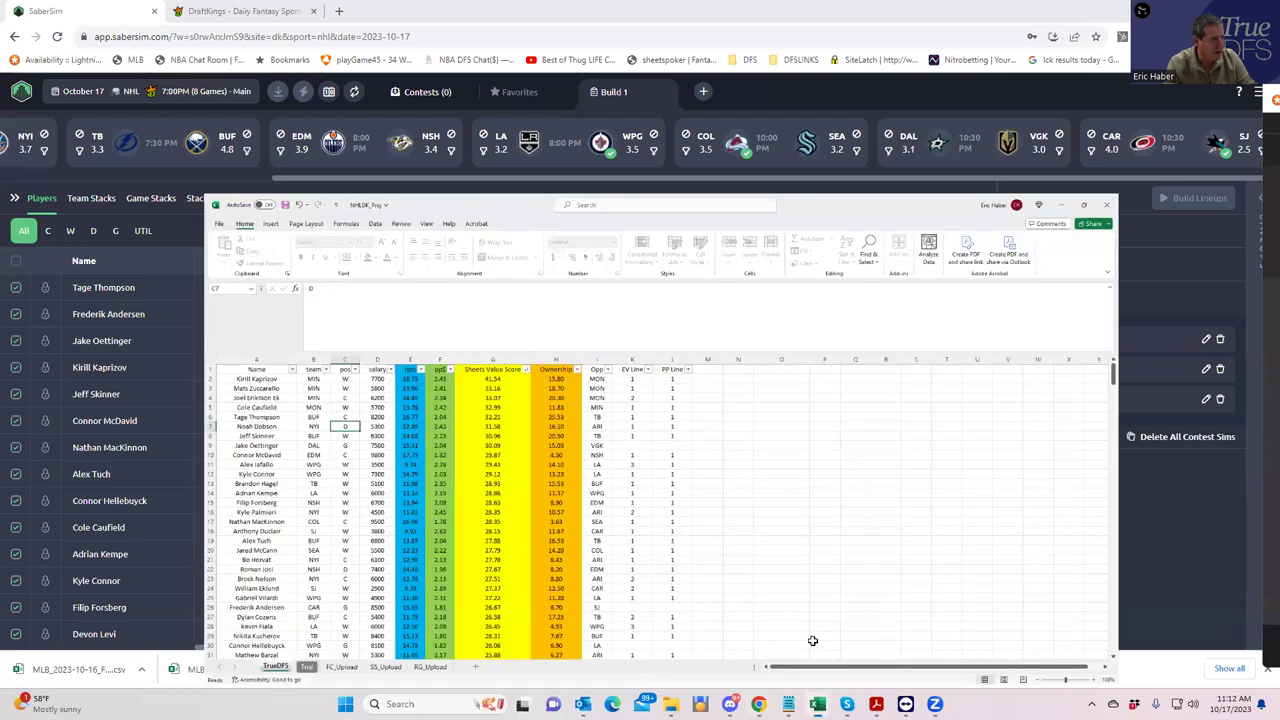
scroll(255, 466, down, 3)
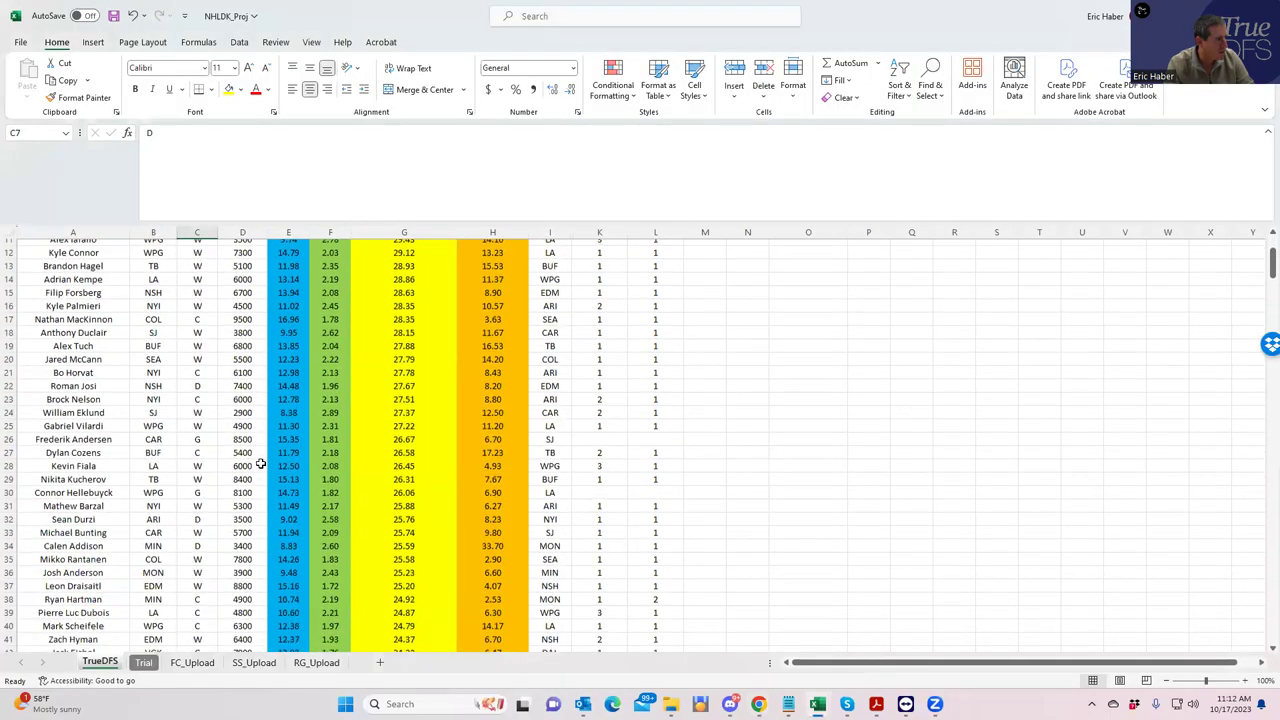
click(165, 486)
click(230, 490)
click(400, 489)
scroll(245, 505, up, 4)
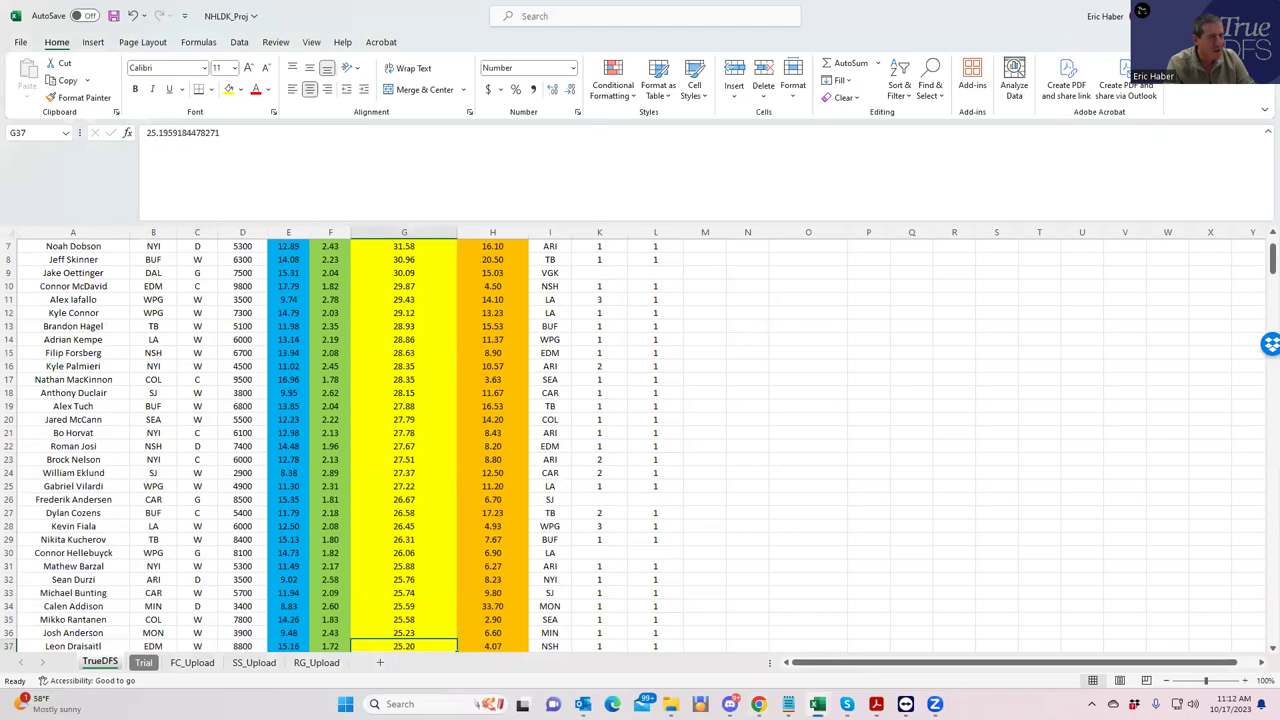
key(super+Down)
key(super+Down)
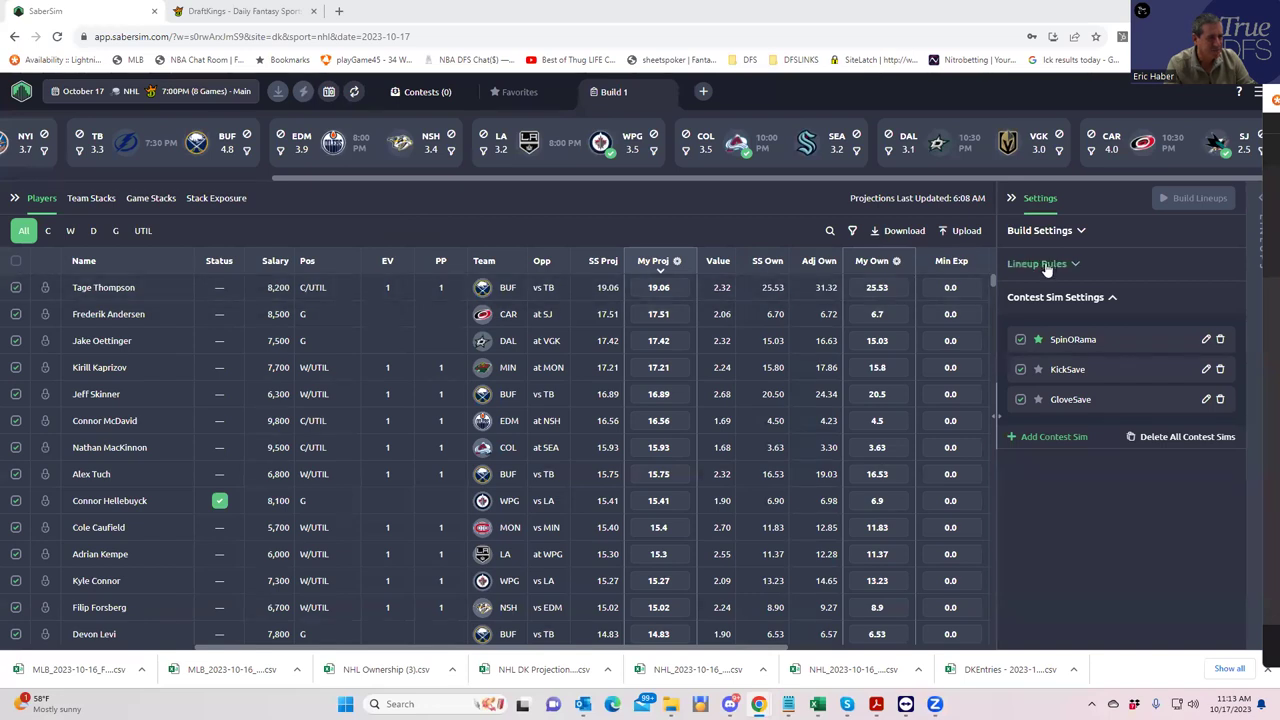
Load the NHLDK_Sim CSV from the KrugNHL folder into the custom upload table
click(946, 233)
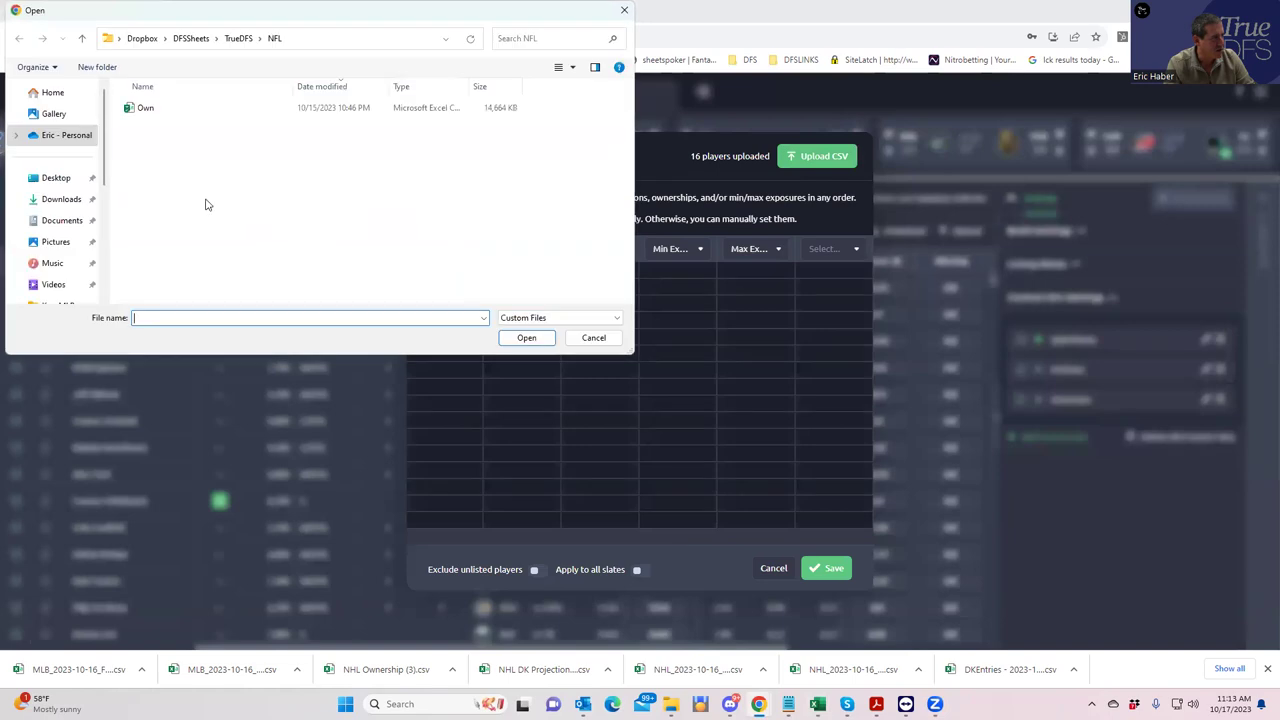
scroll(78, 243, down, 3)
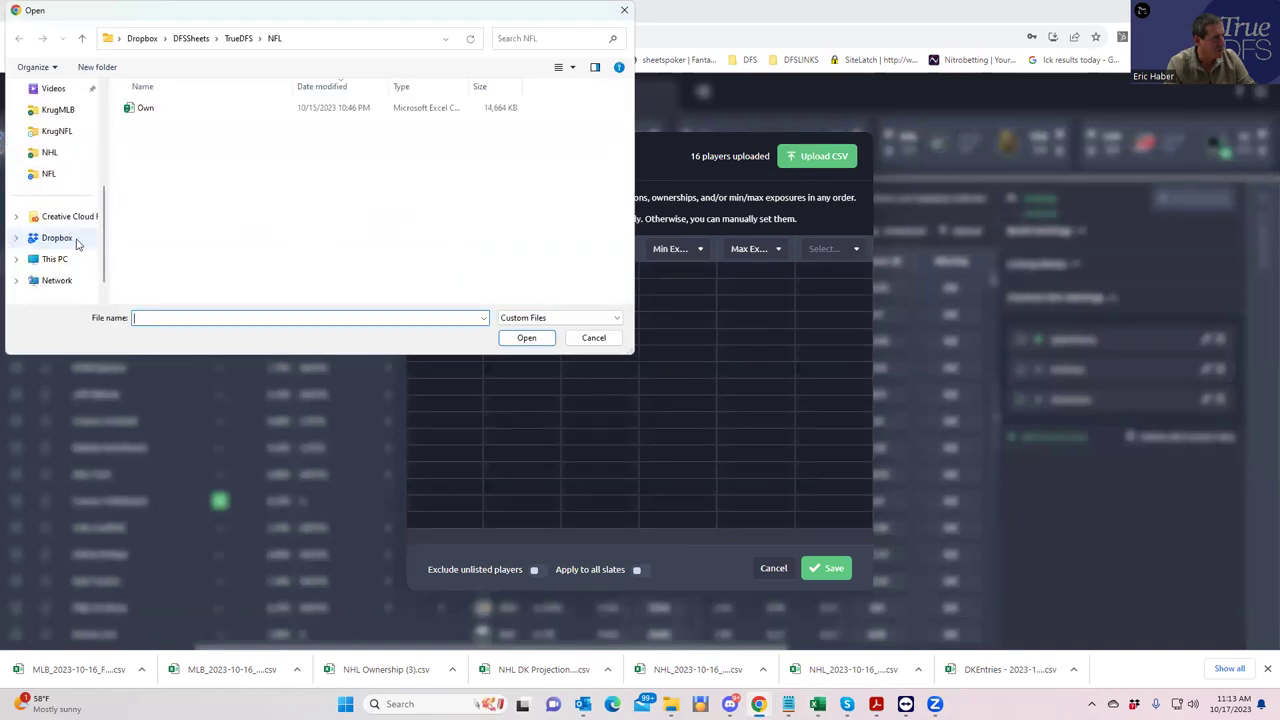
click(62, 131)
click(180, 40)
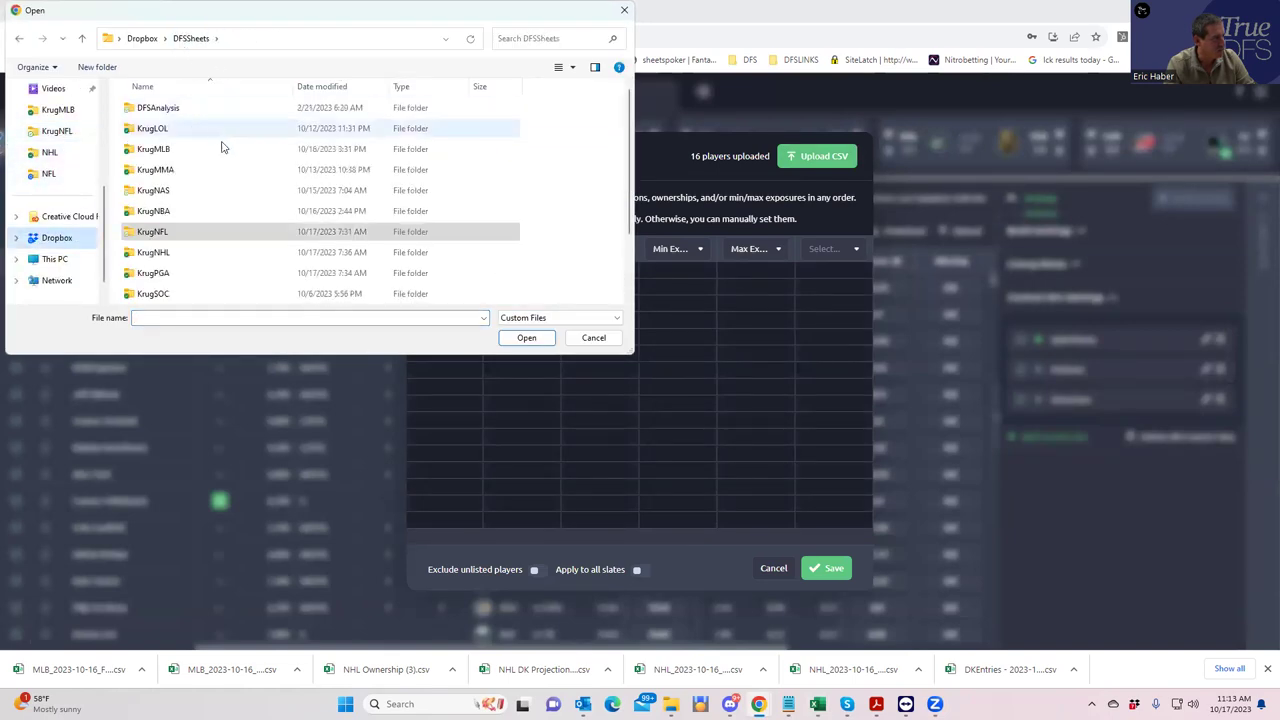
click(167, 255)
double_click(167, 255)
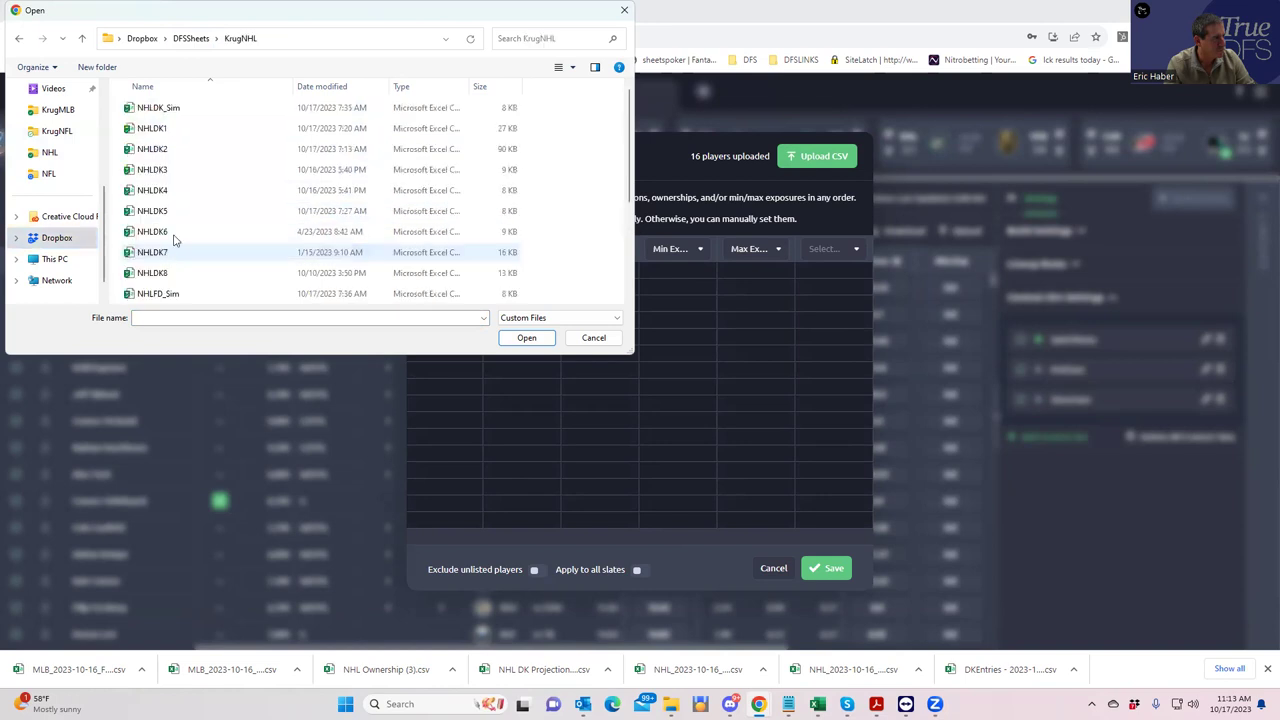
click(158, 109)
click(521, 338)
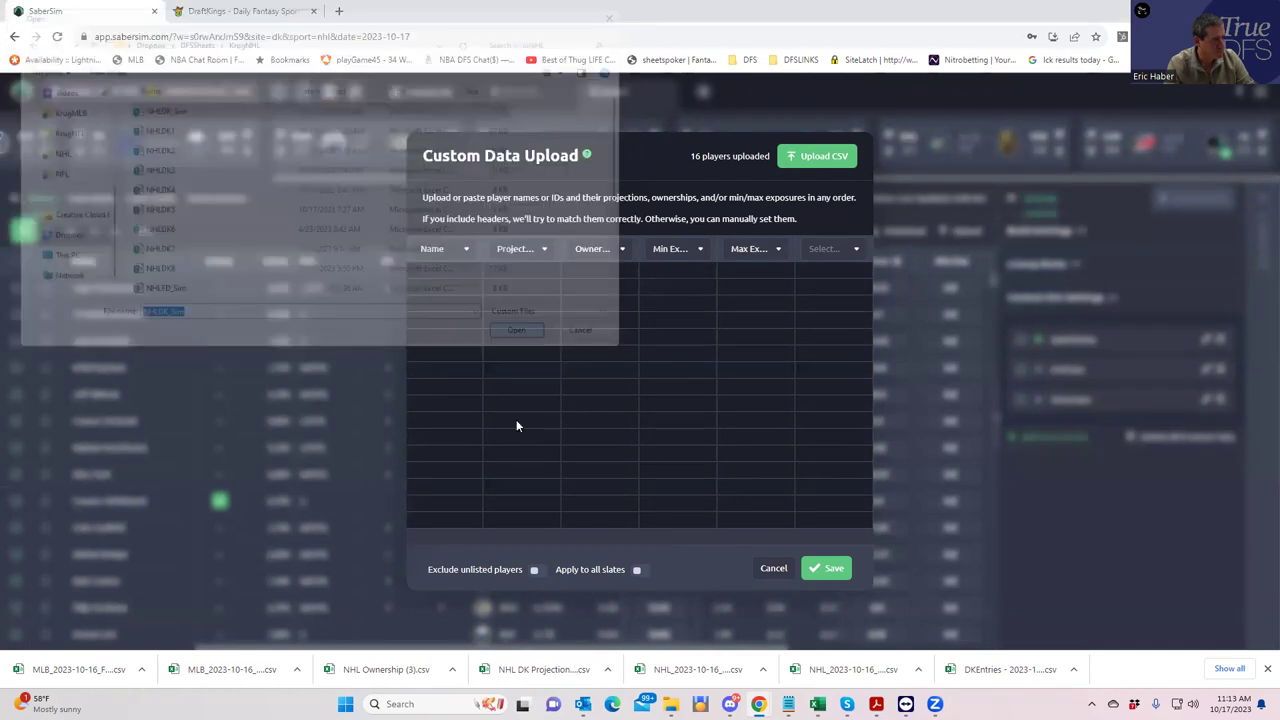
Exclude unlisted players and save the 294-player upload without naming a projections source
click(536, 574)
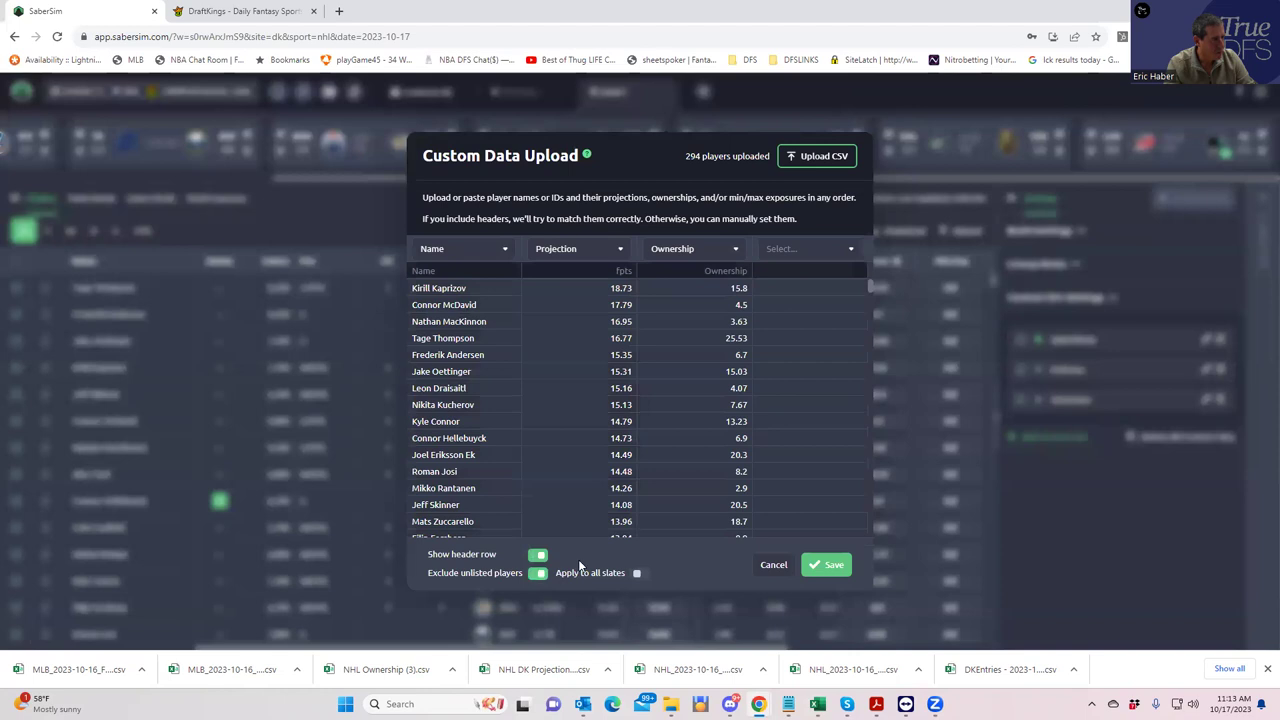
click(826, 566)
click(754, 410)
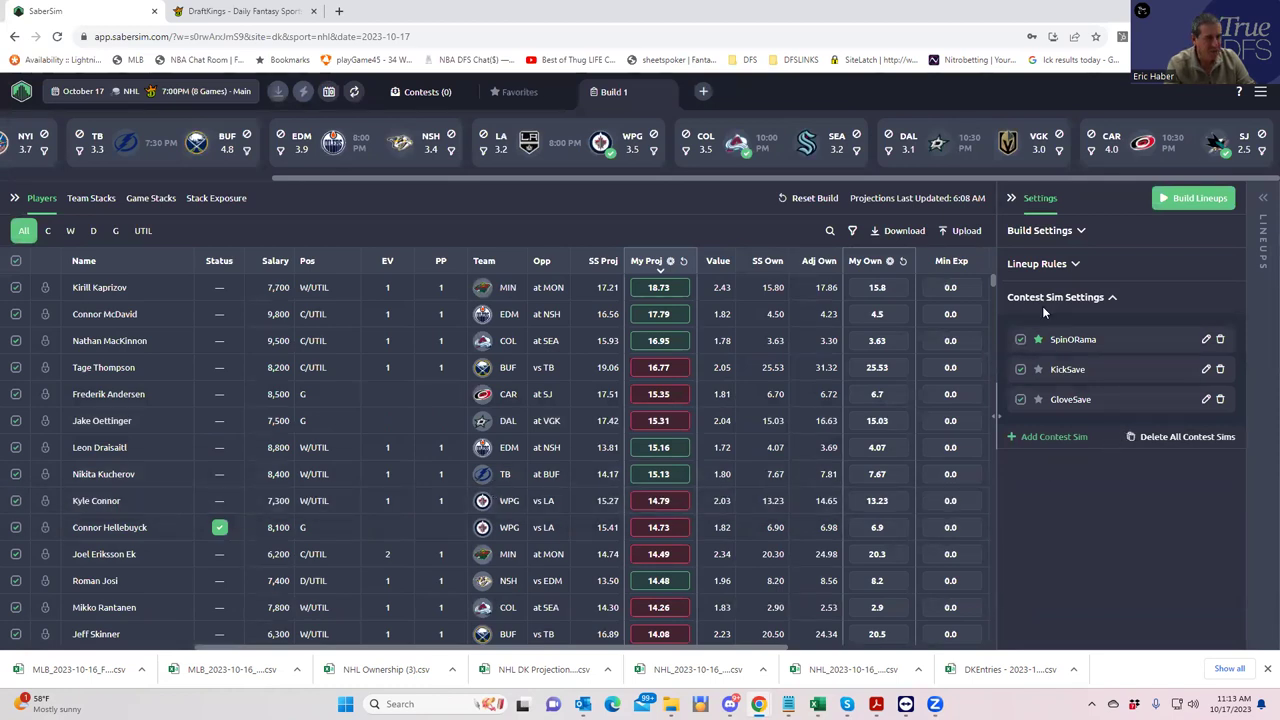
Set No. Lineups to 50 in Build Settings and build the GPP lineups
click(1048, 231)
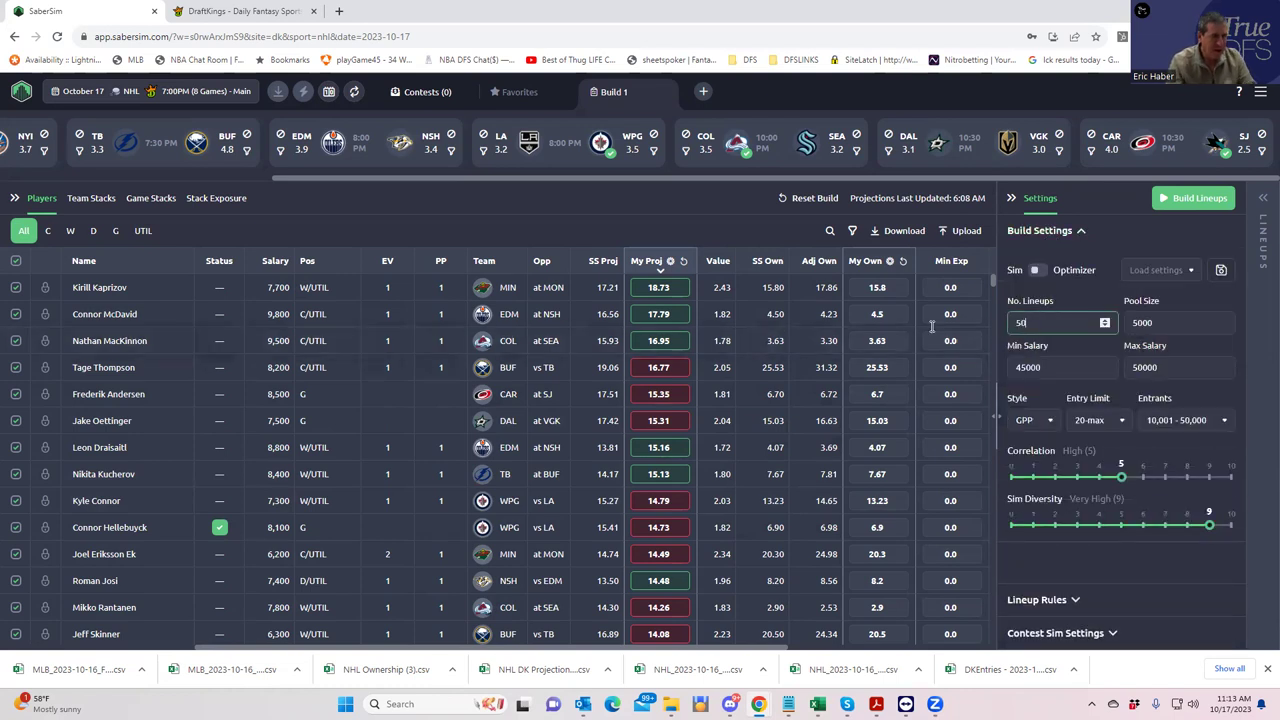
click(1053, 294)
click(1221, 201)
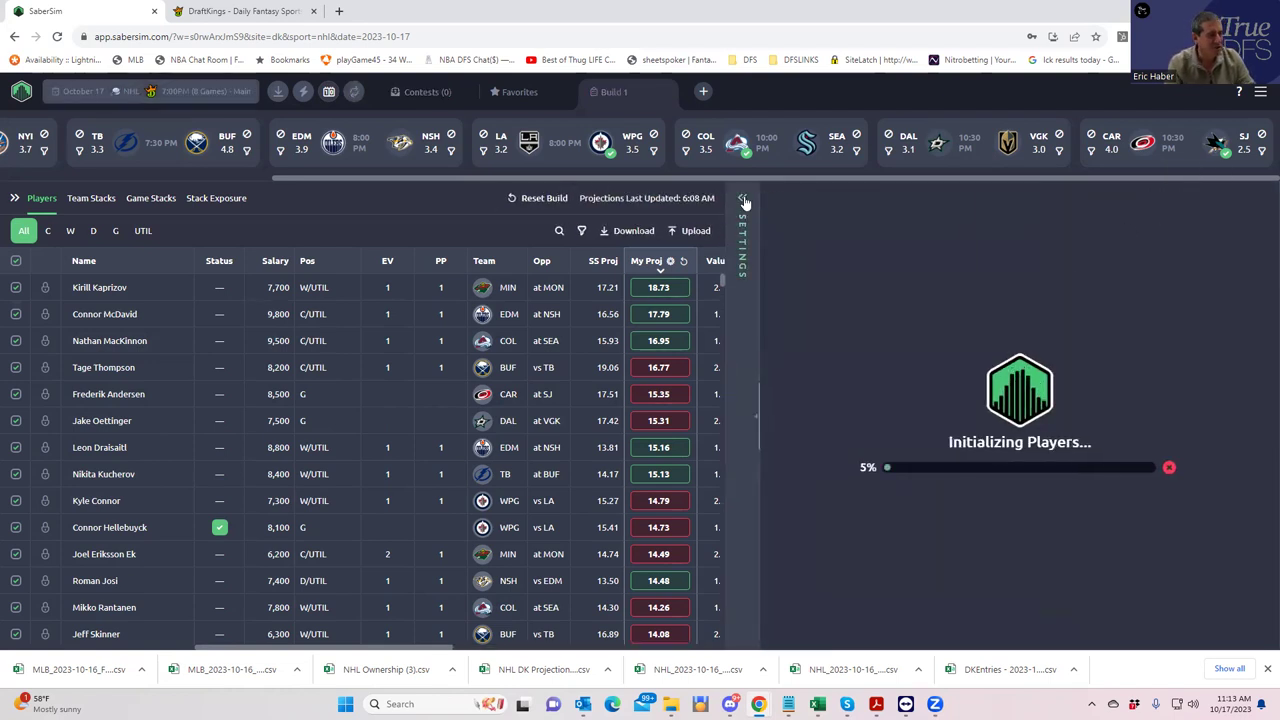
click(741, 238)
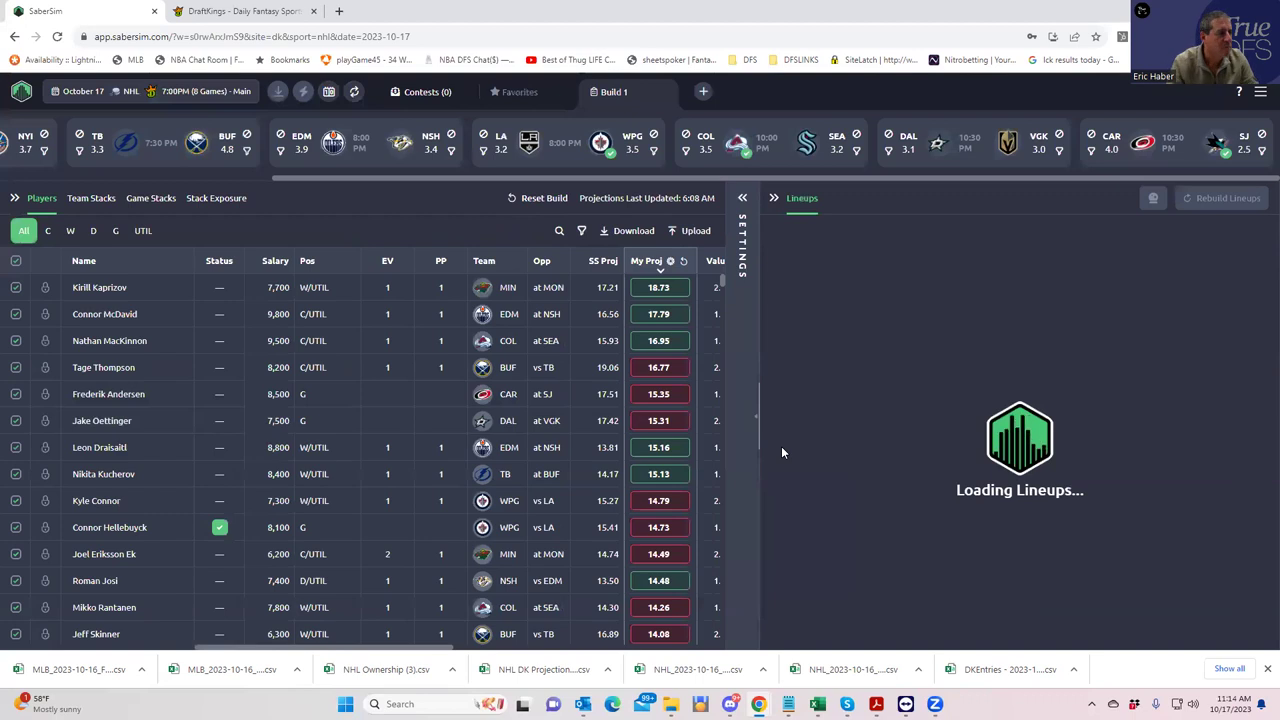
click(744, 203)
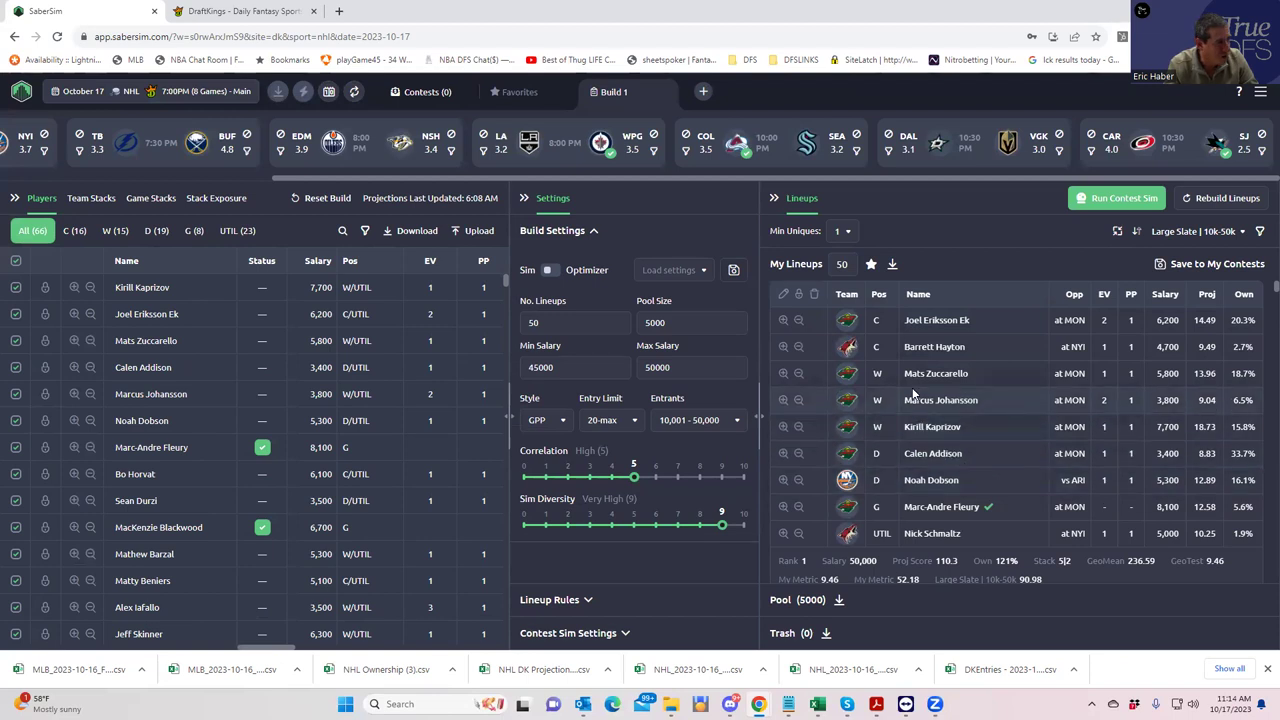
click(92, 198)
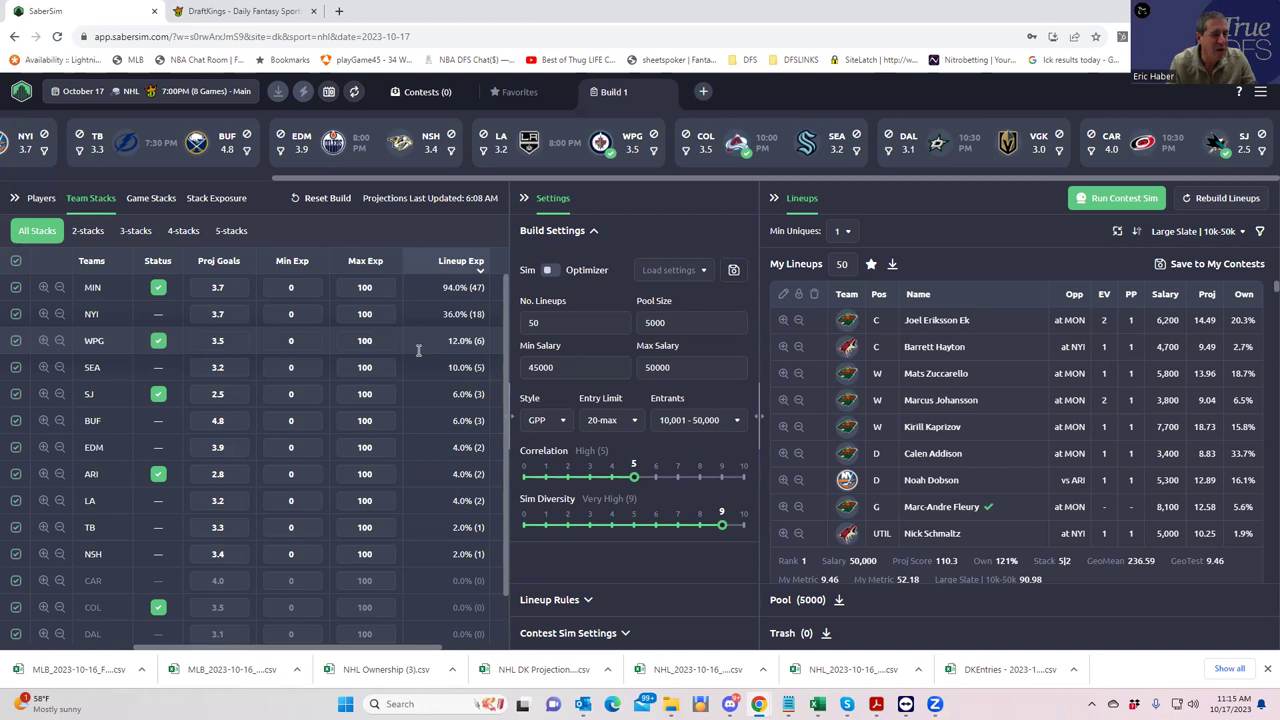
Run the contest sim on the 50 built lineups
click(1120, 200)
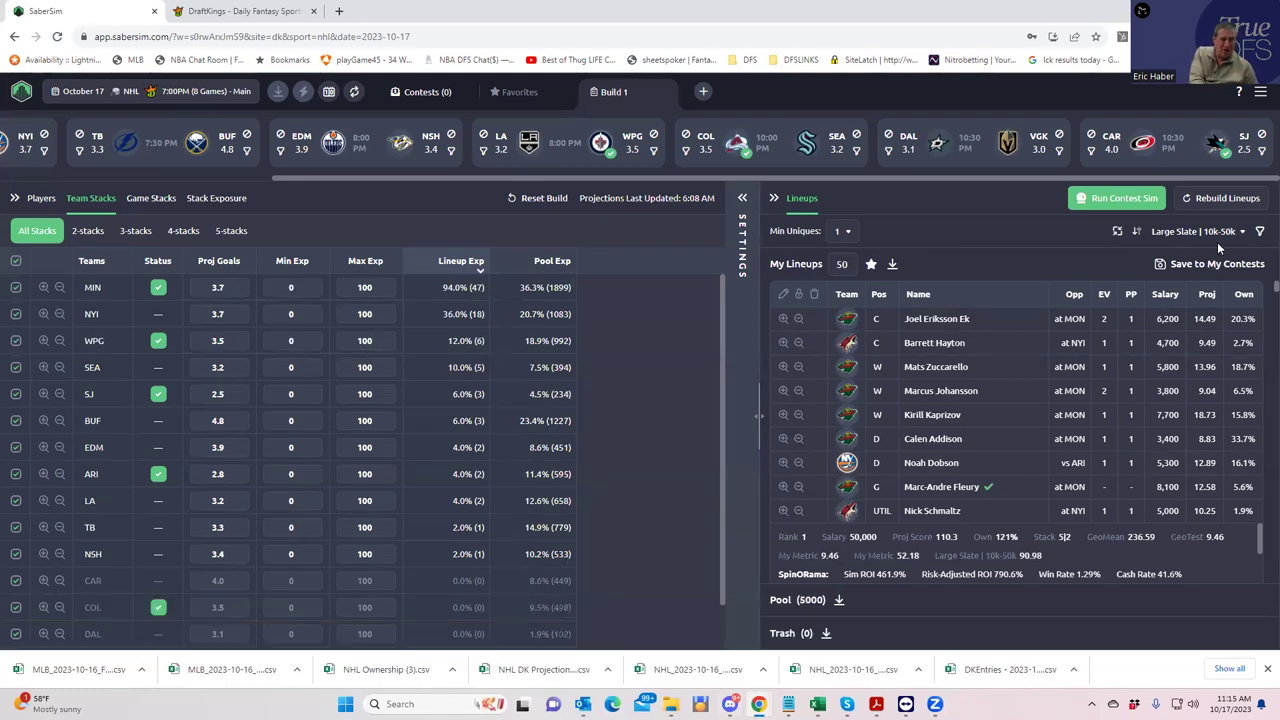
Sort the lineups by KickSave RAROI and show the Stack Exposure breakdown
click(1220, 232)
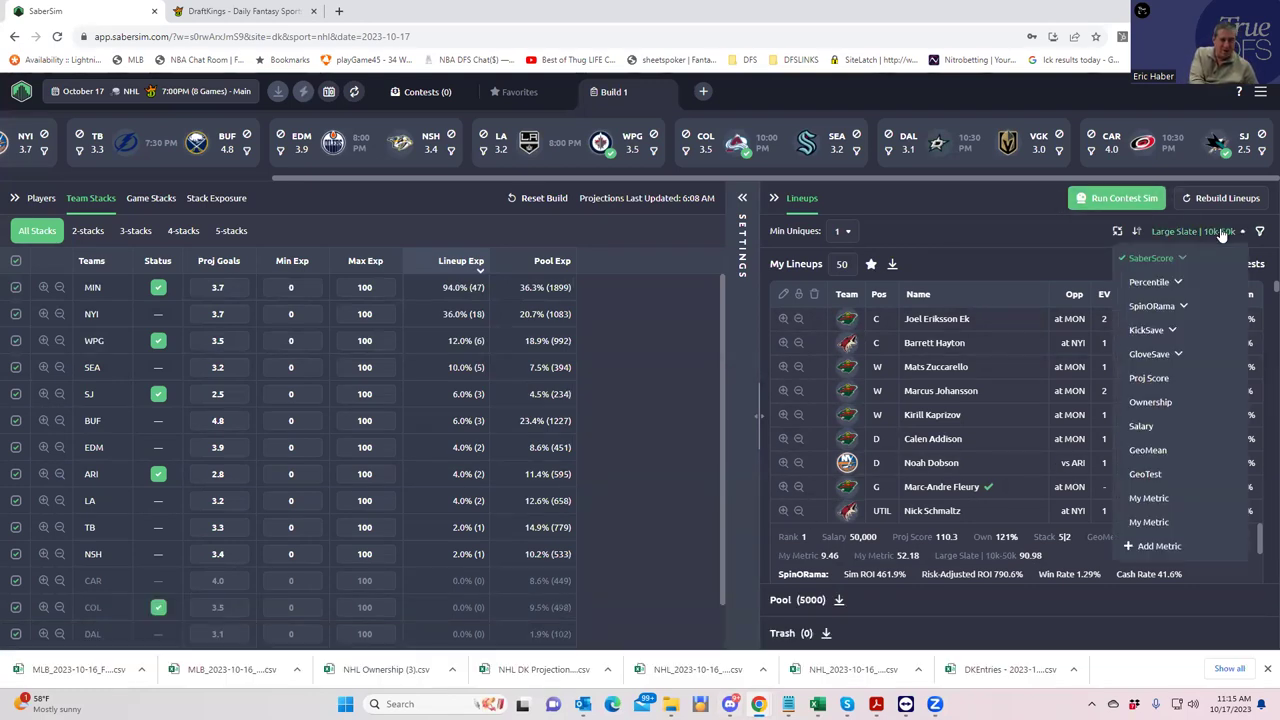
click(1161, 333)
click(1149, 377)
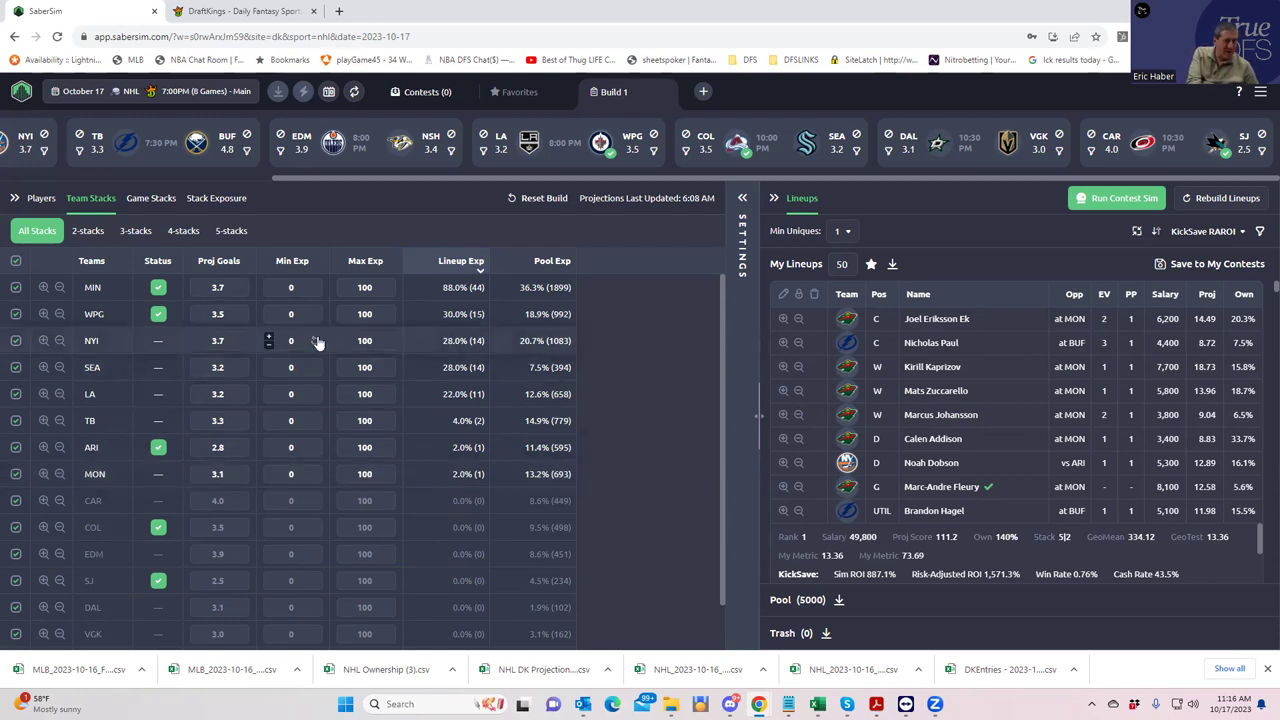
click(210, 199)
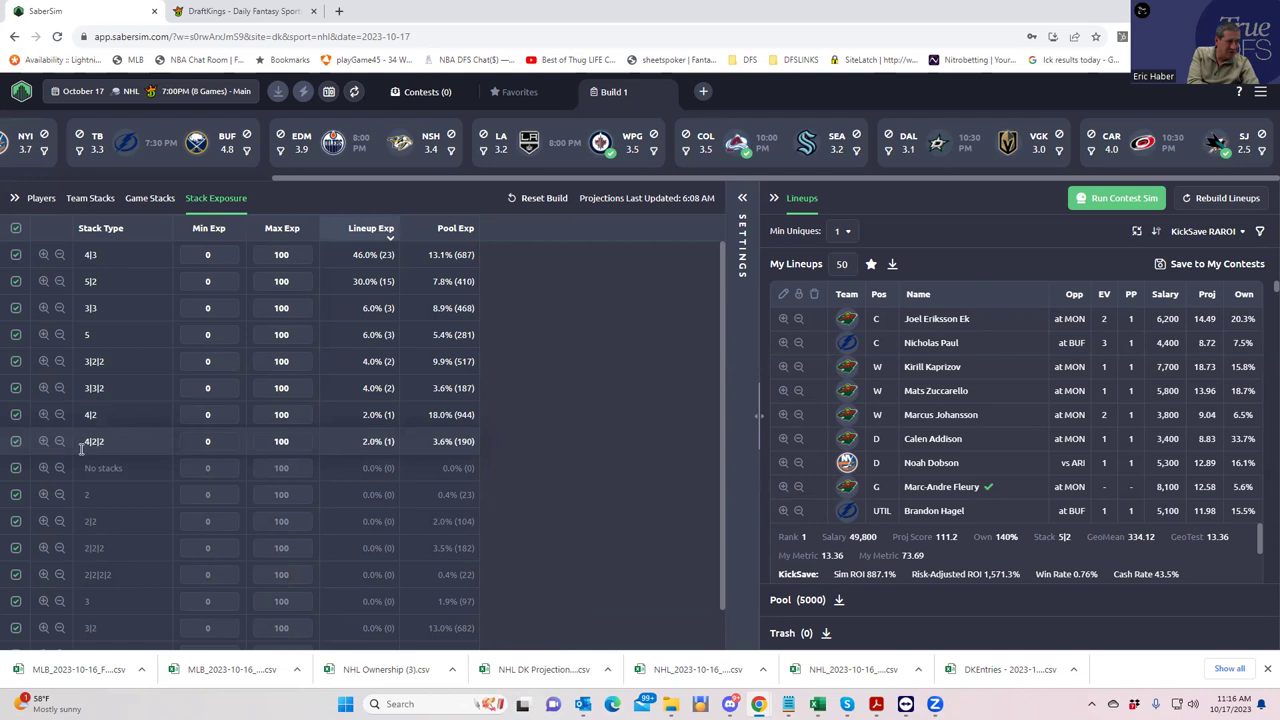
Exclude the 4|2|2, 4|2, 3|3, 2|2|2 and 3|2|2 stack types
click(16, 441)
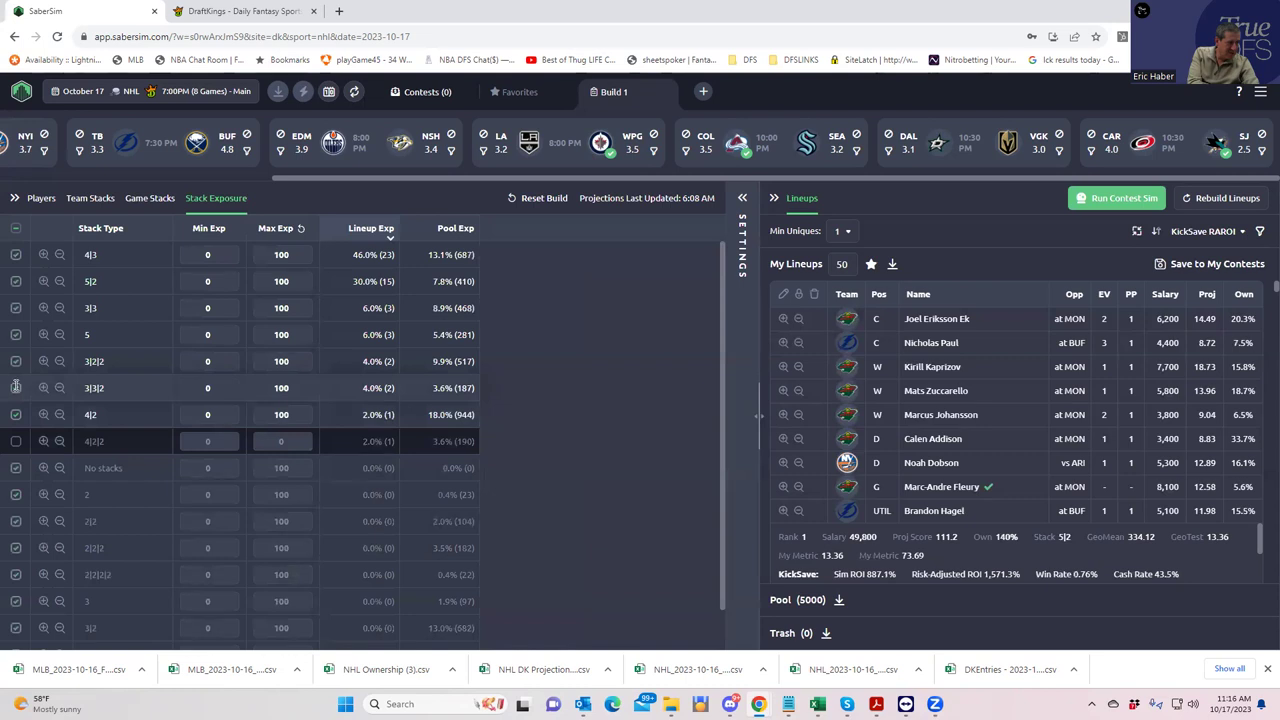
click(16, 414)
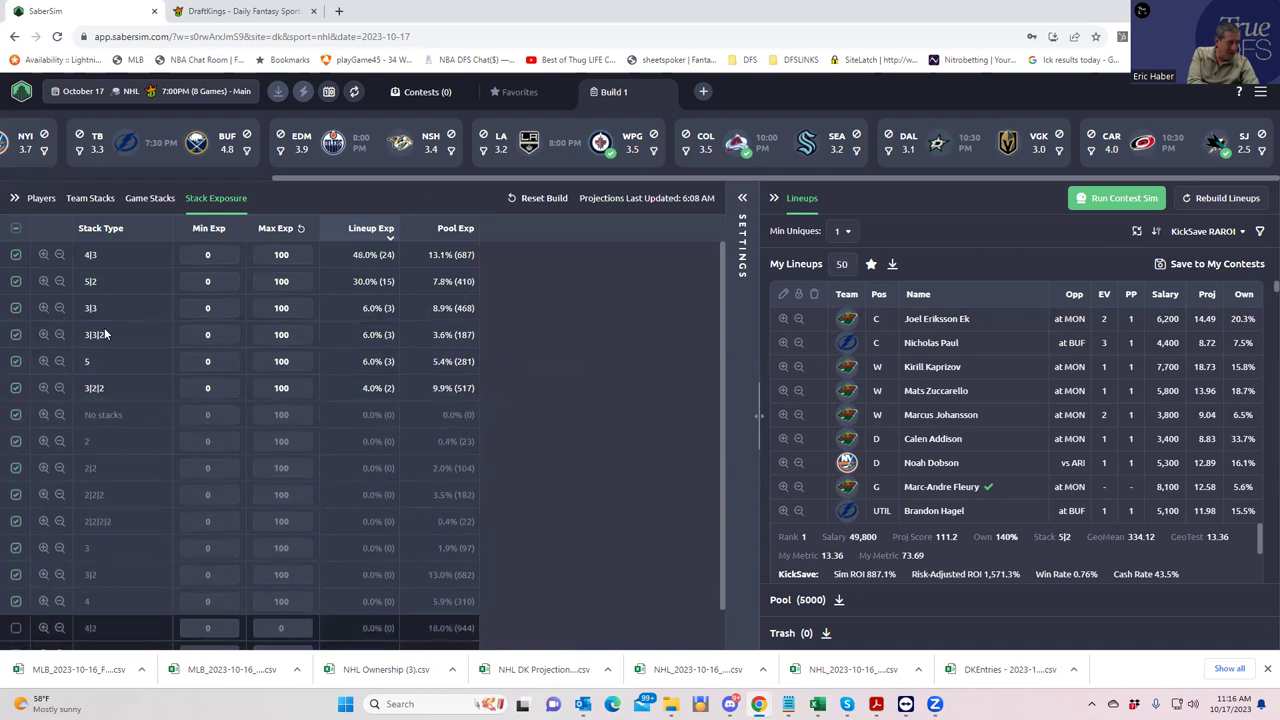
click(14, 311)
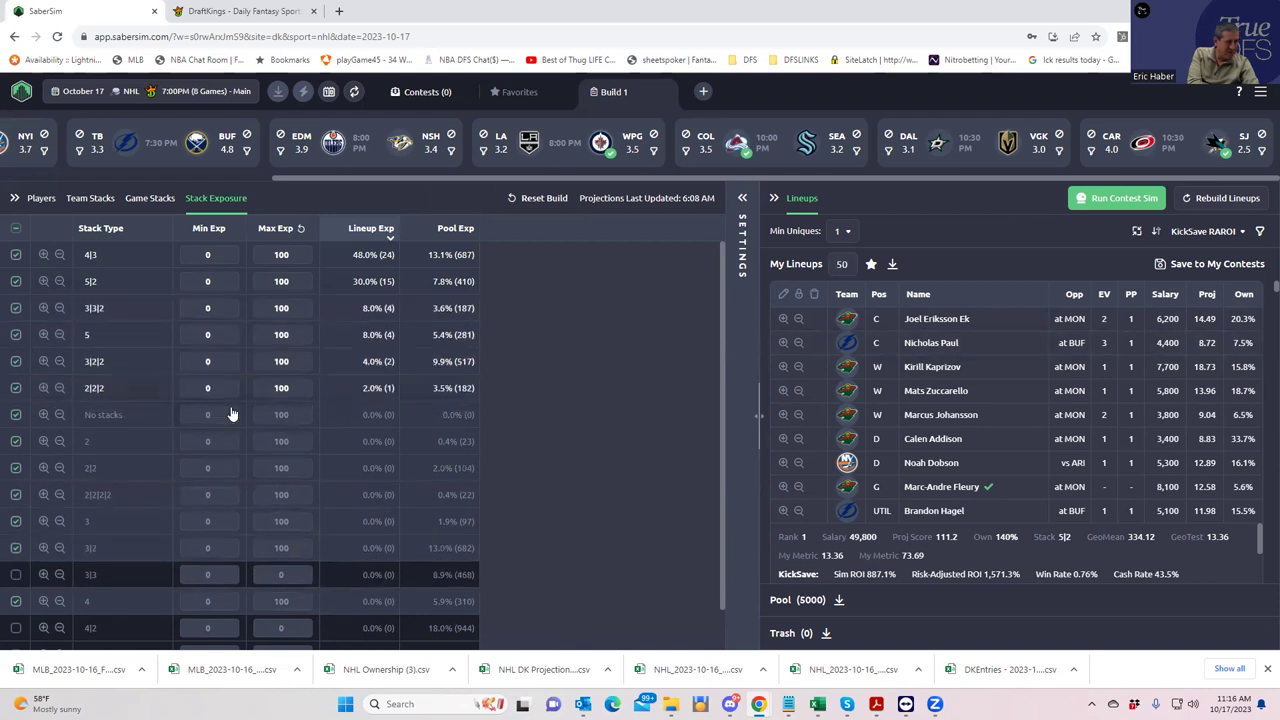
click(15, 389)
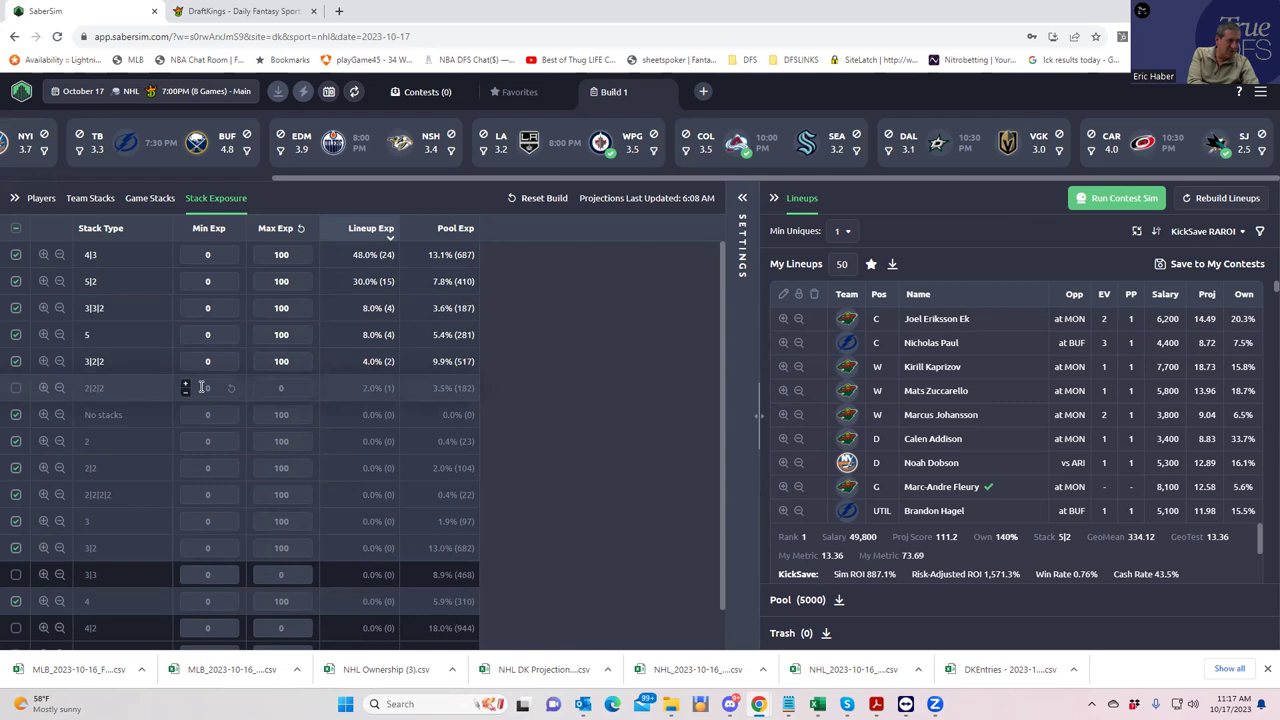
click(16, 362)
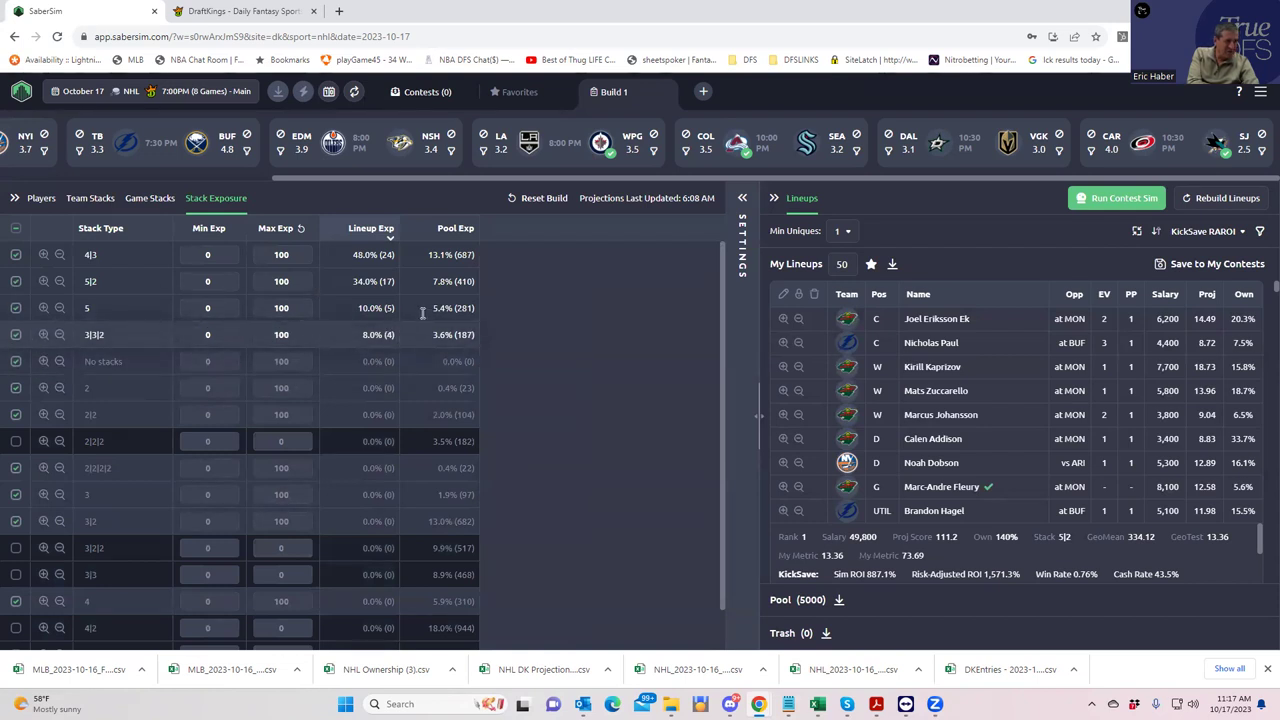
Set Min Uniques to 2 and go back to the Team Stacks view
click(849, 233)
click(849, 233)
click(849, 233)
click(843, 287)
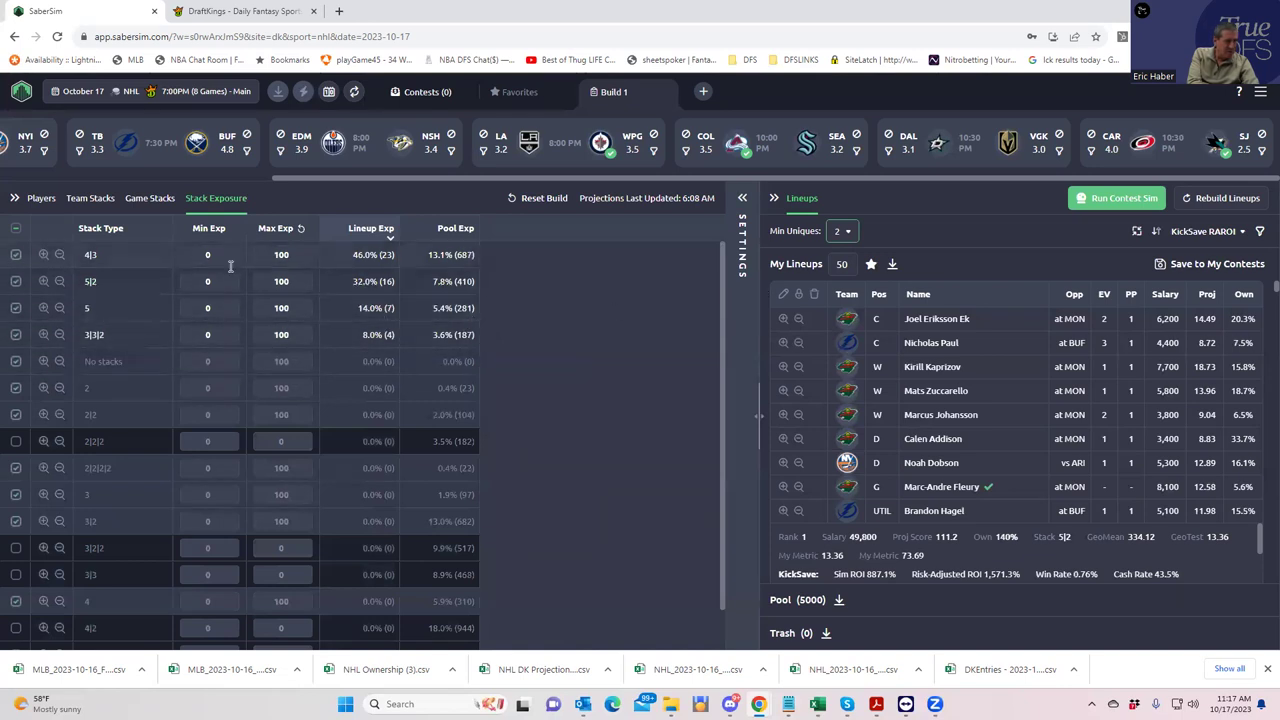
click(91, 199)
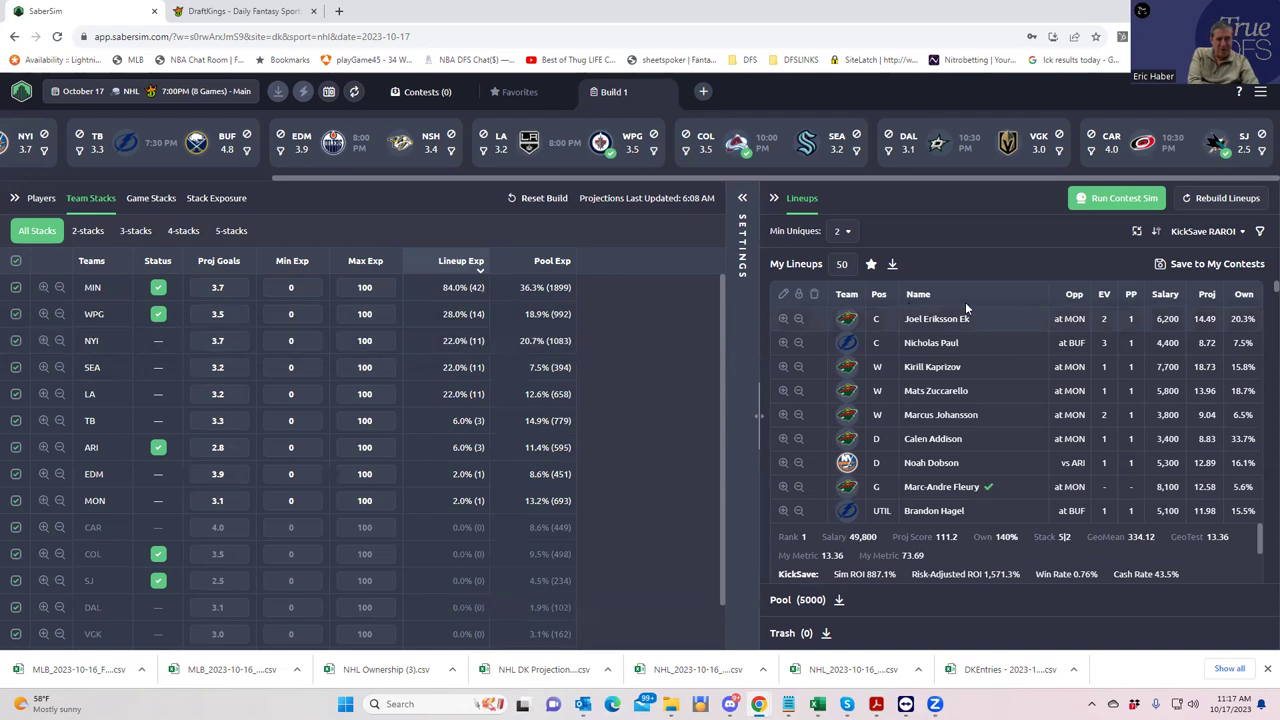
Save the 50 lineups via the DKEntries file to Kick Save, leaving out Spin-O-Rama and Glove Save
click(1163, 268)
click(642, 247)
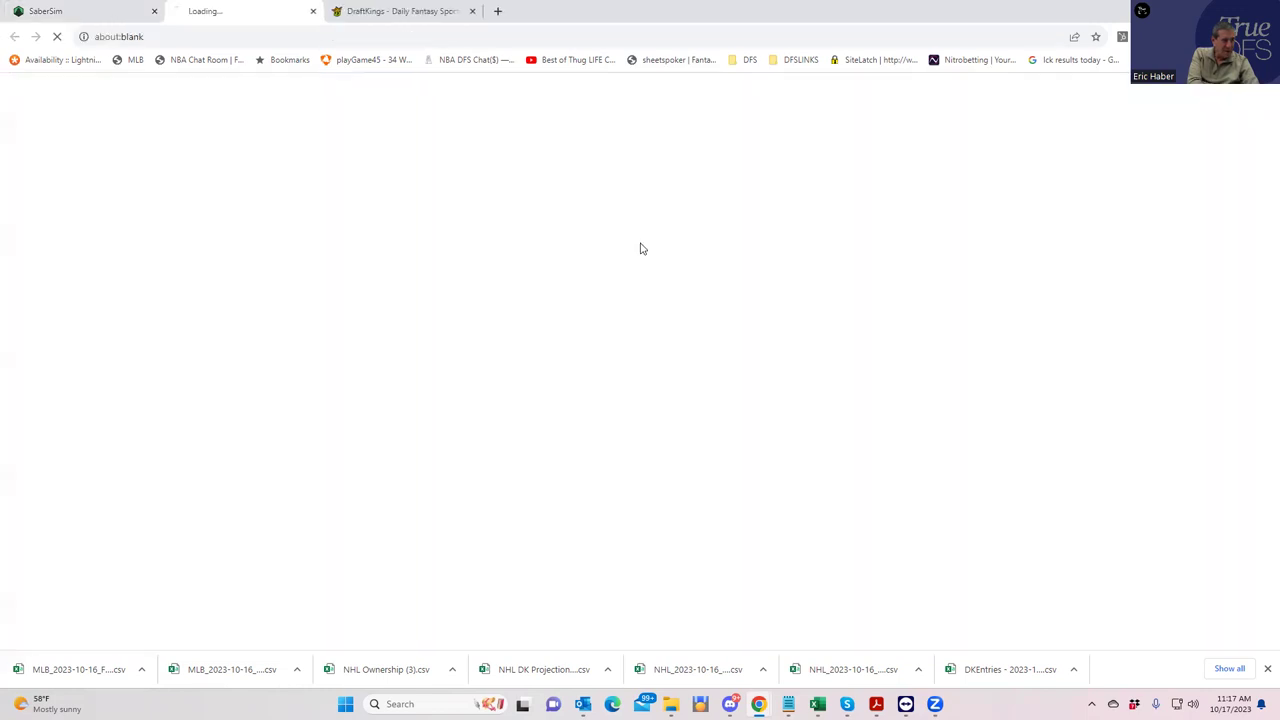
drag(62, 669, 622, 395)
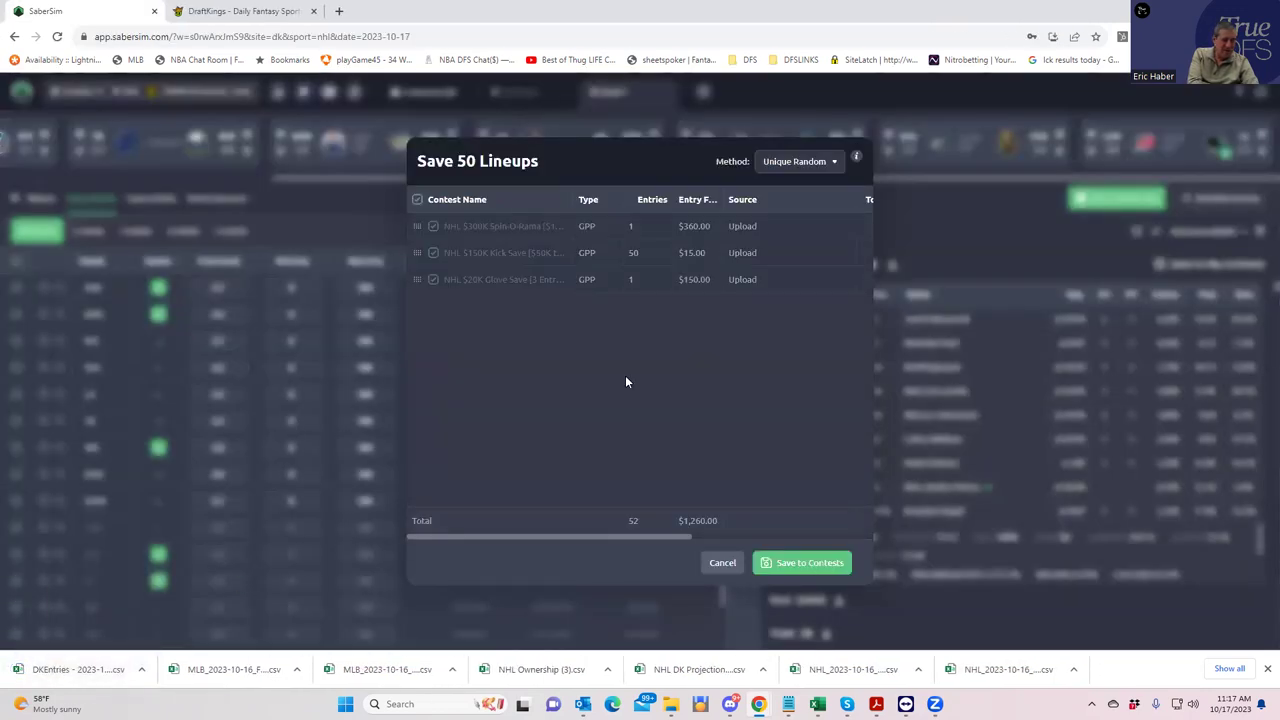
click(433, 228)
click(433, 281)
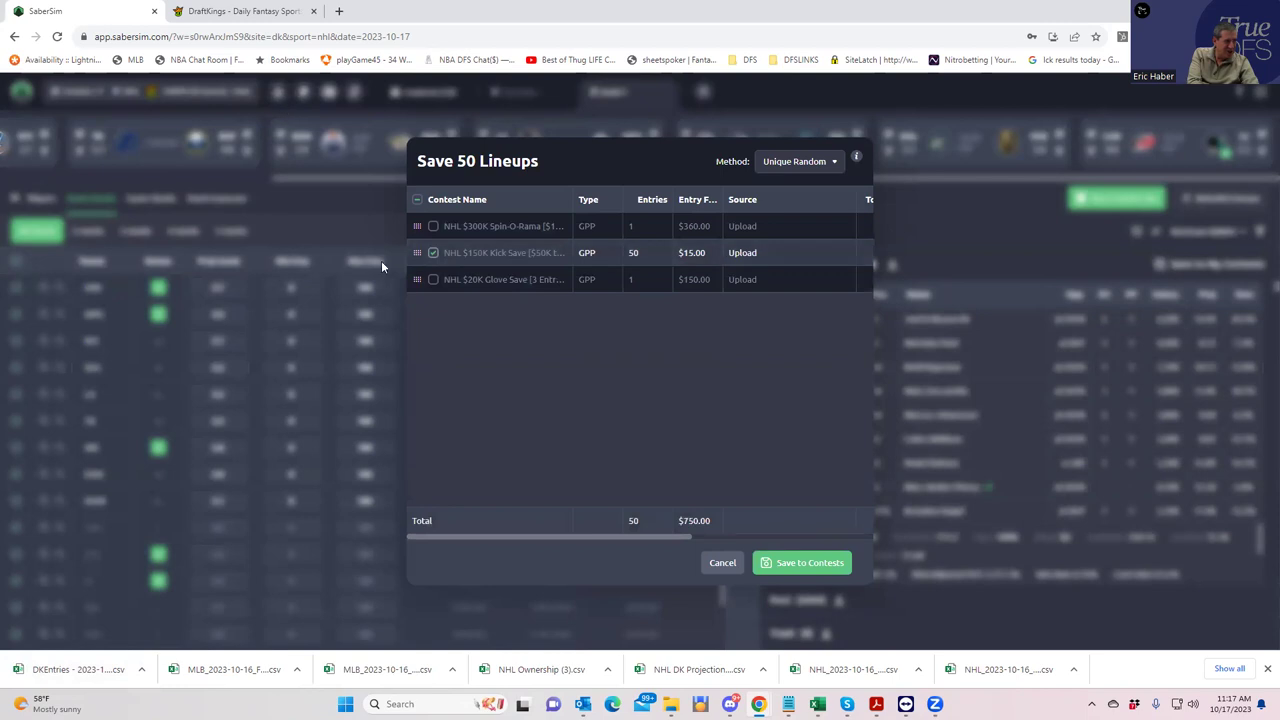
click(792, 564)
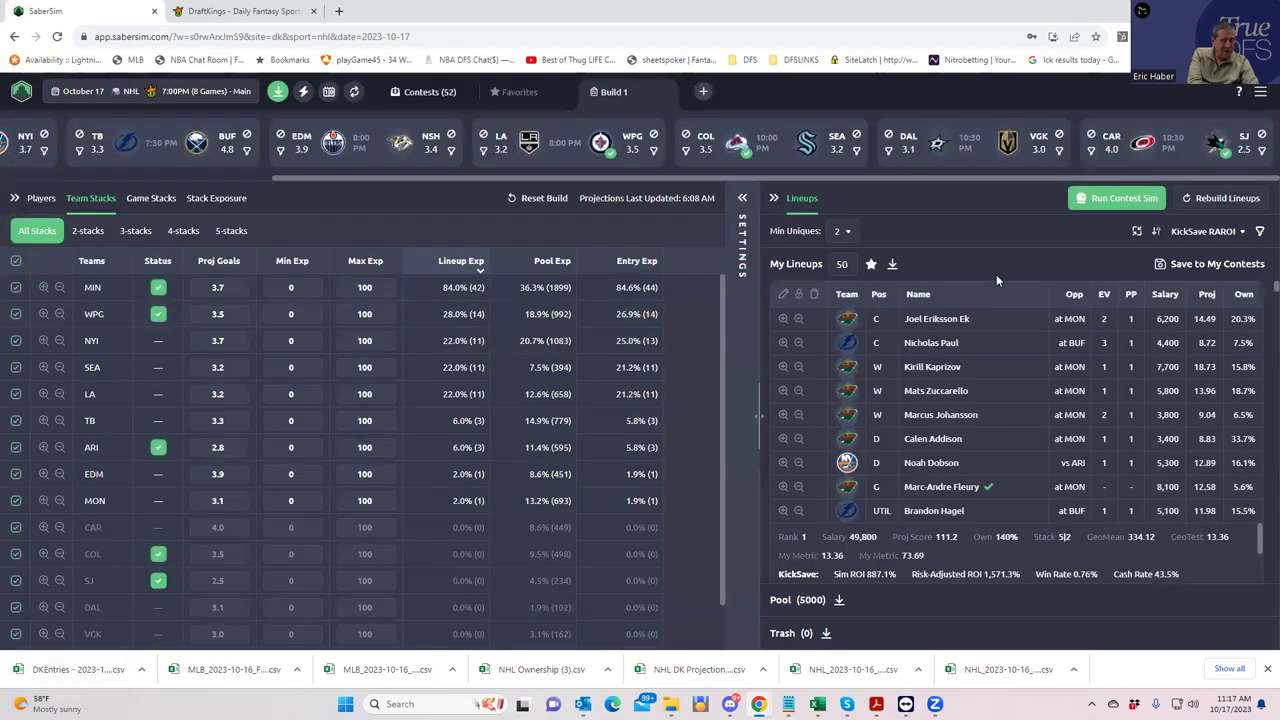
Rank the lineups by SpinORama RAROI
click(1205, 231)
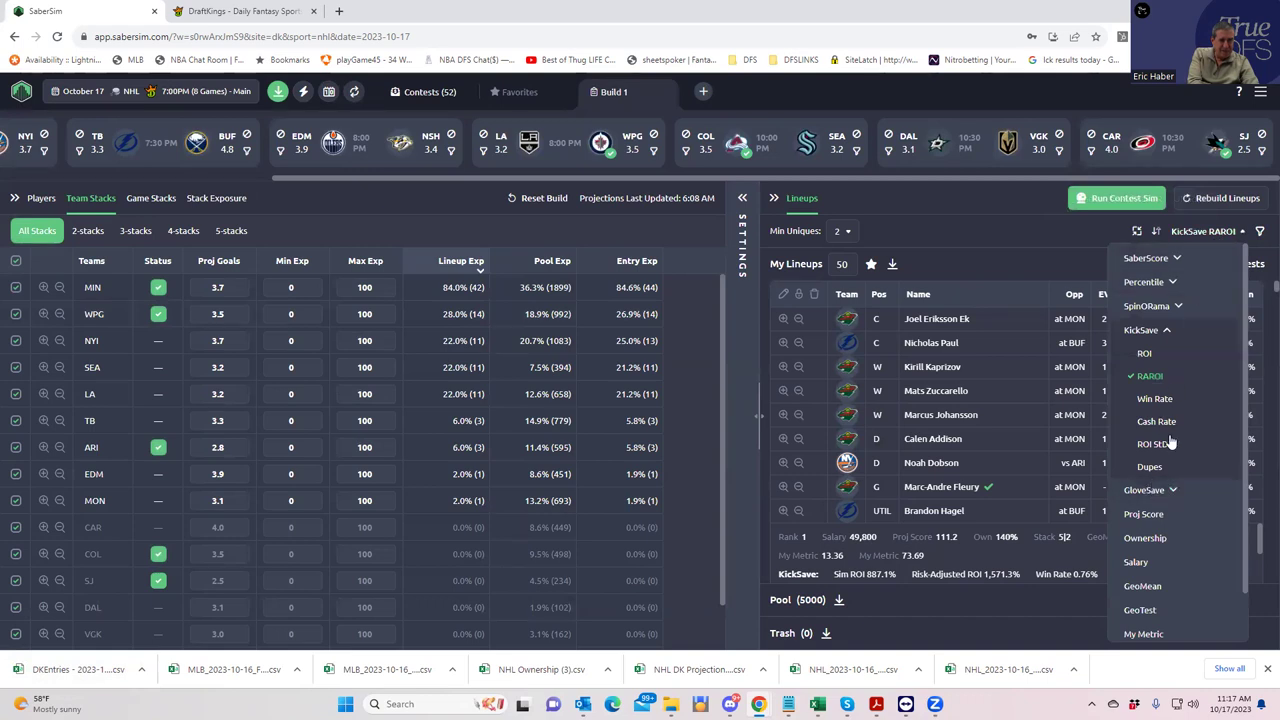
click(1160, 307)
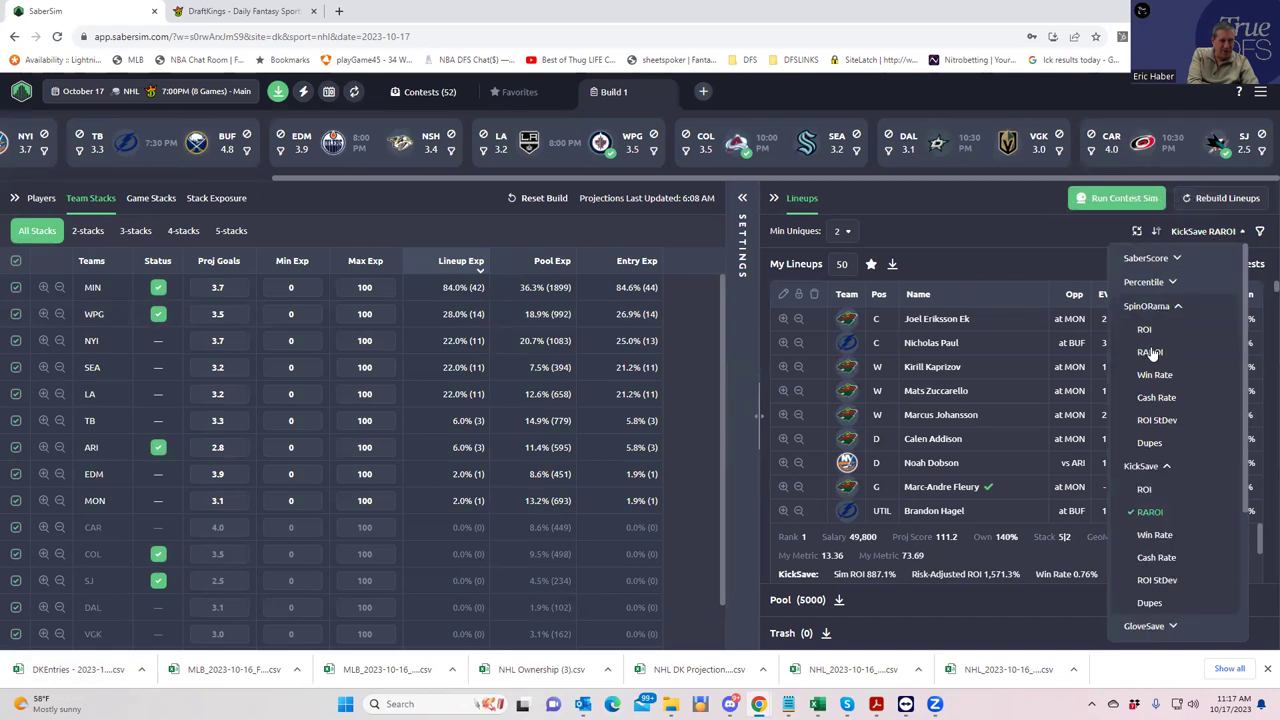
click(1150, 352)
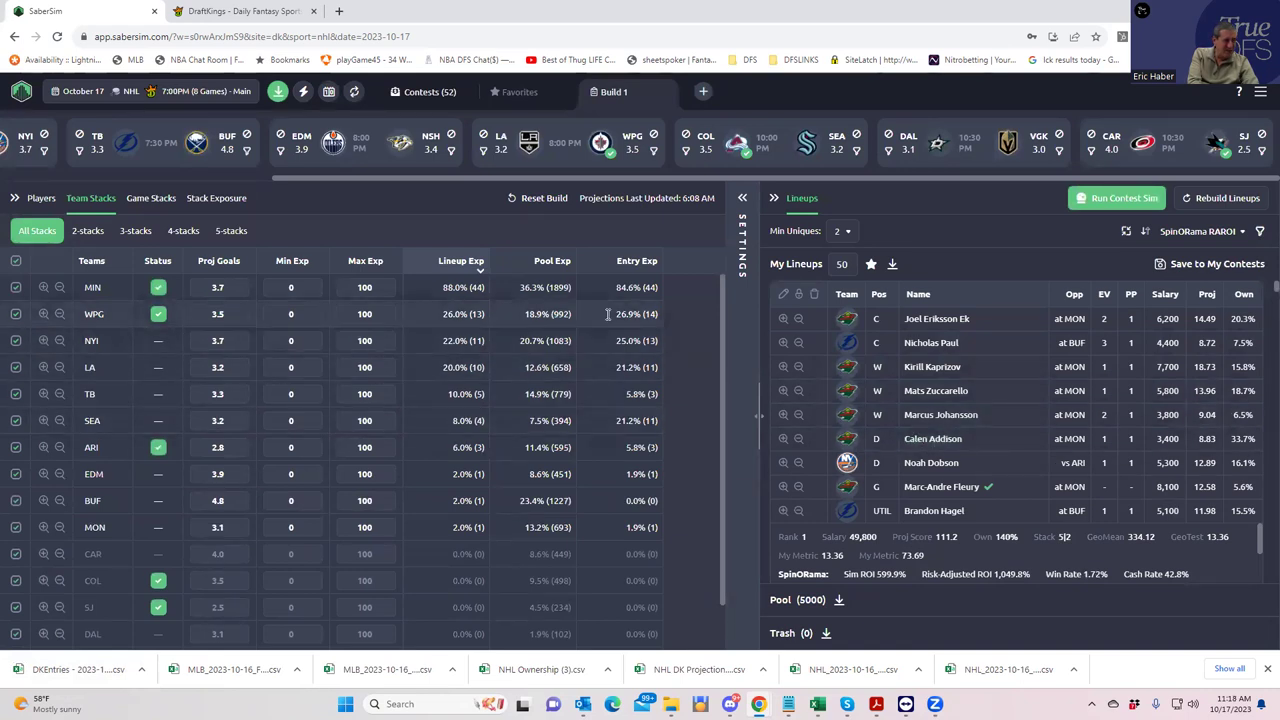
Change the My Lineups count from 50 to 1
click(844, 265)
key(BackSpace)
key(BackSpace)
text(1)
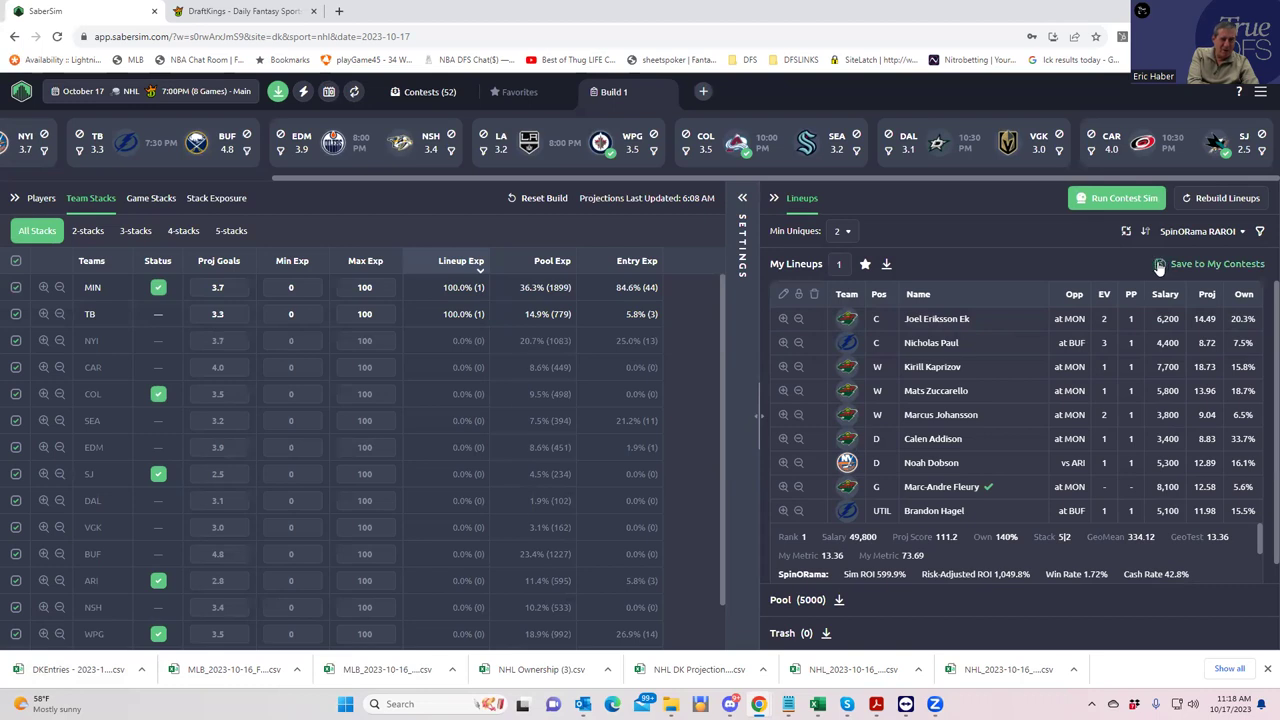
Save the top lineup to the Spin-O-Rama contest only
click(1157, 263)
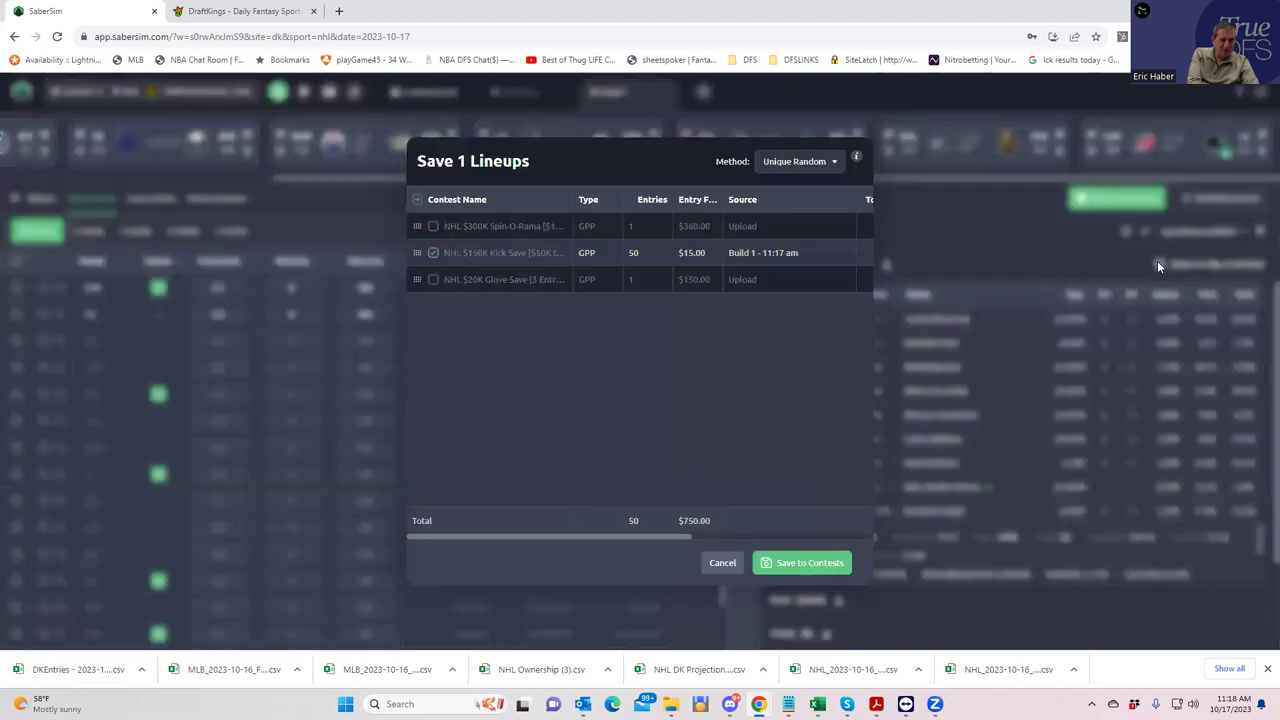
click(433, 254)
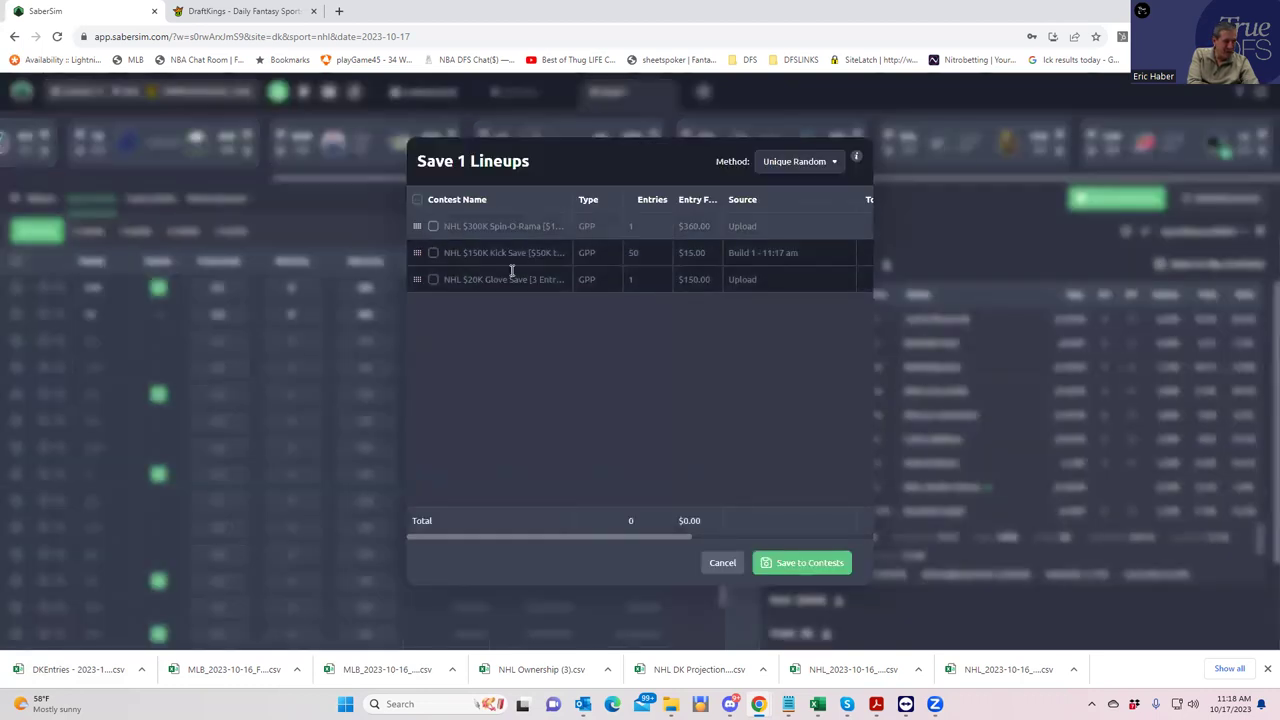
click(433, 226)
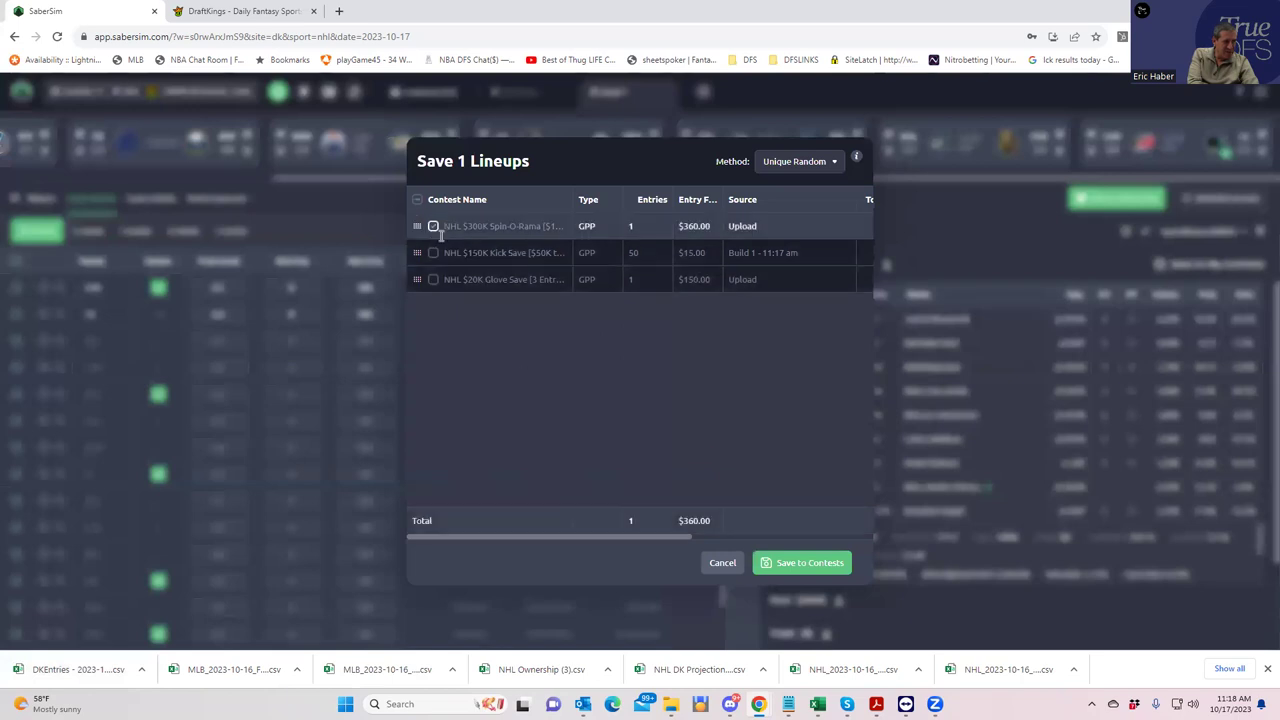
click(831, 565)
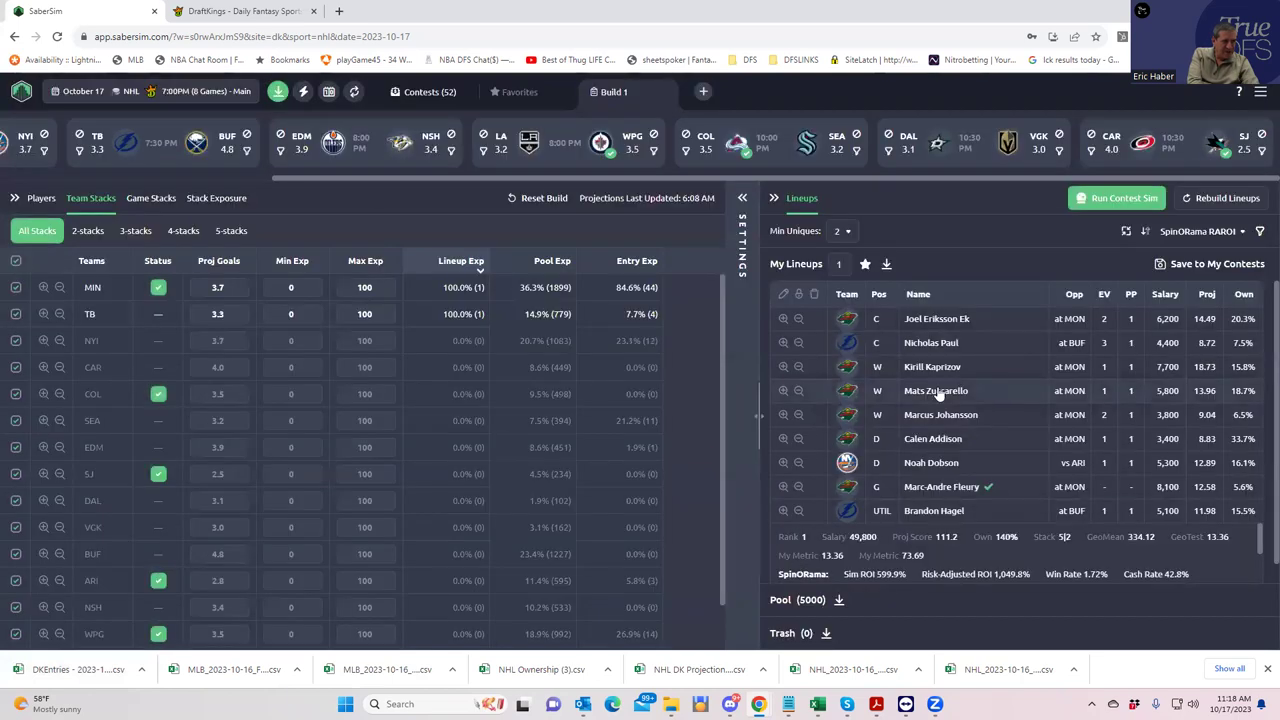
Re-rank the lineups by GloveSave RAROI
click(1175, 231)
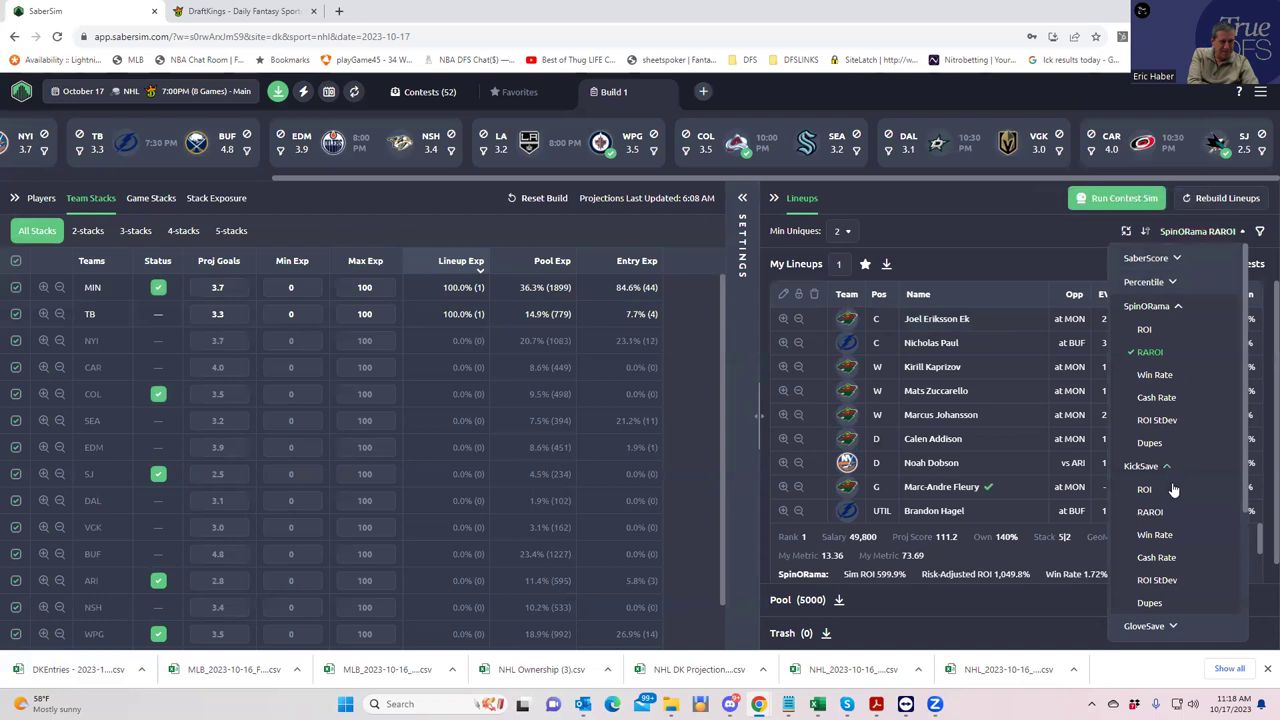
scroll(1171, 500, down, 3)
click(1152, 438)
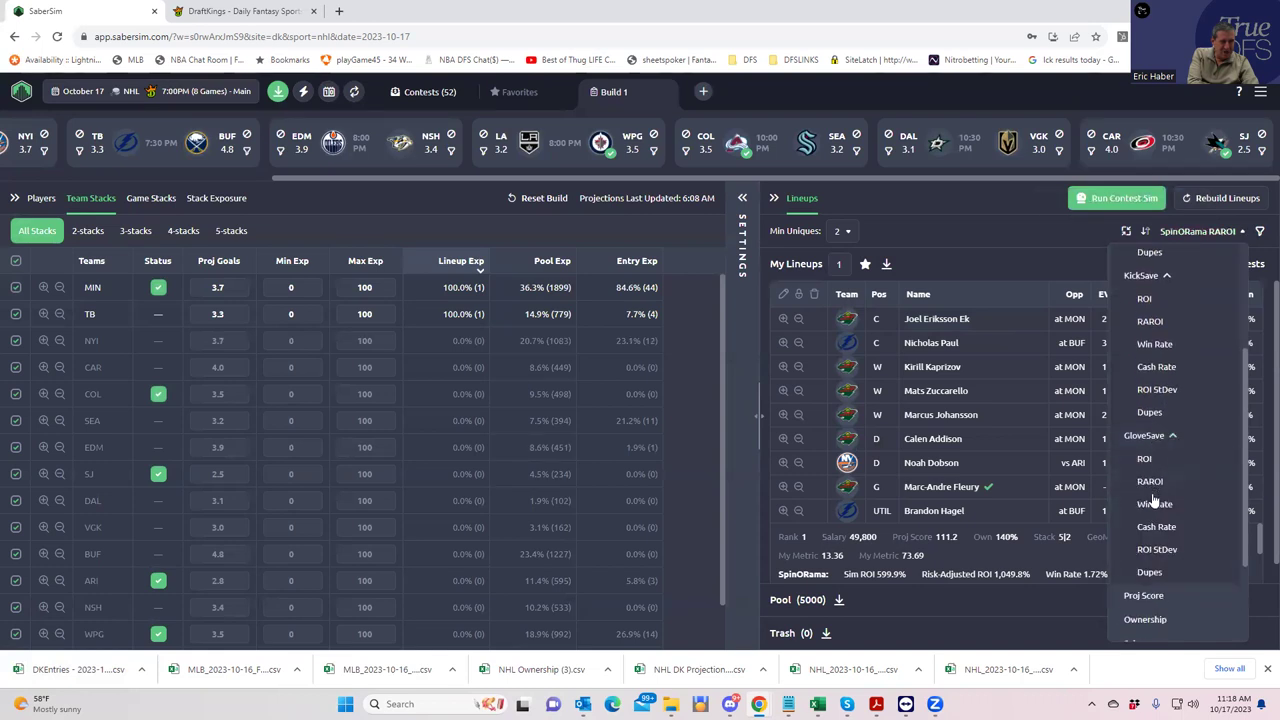
click(1150, 481)
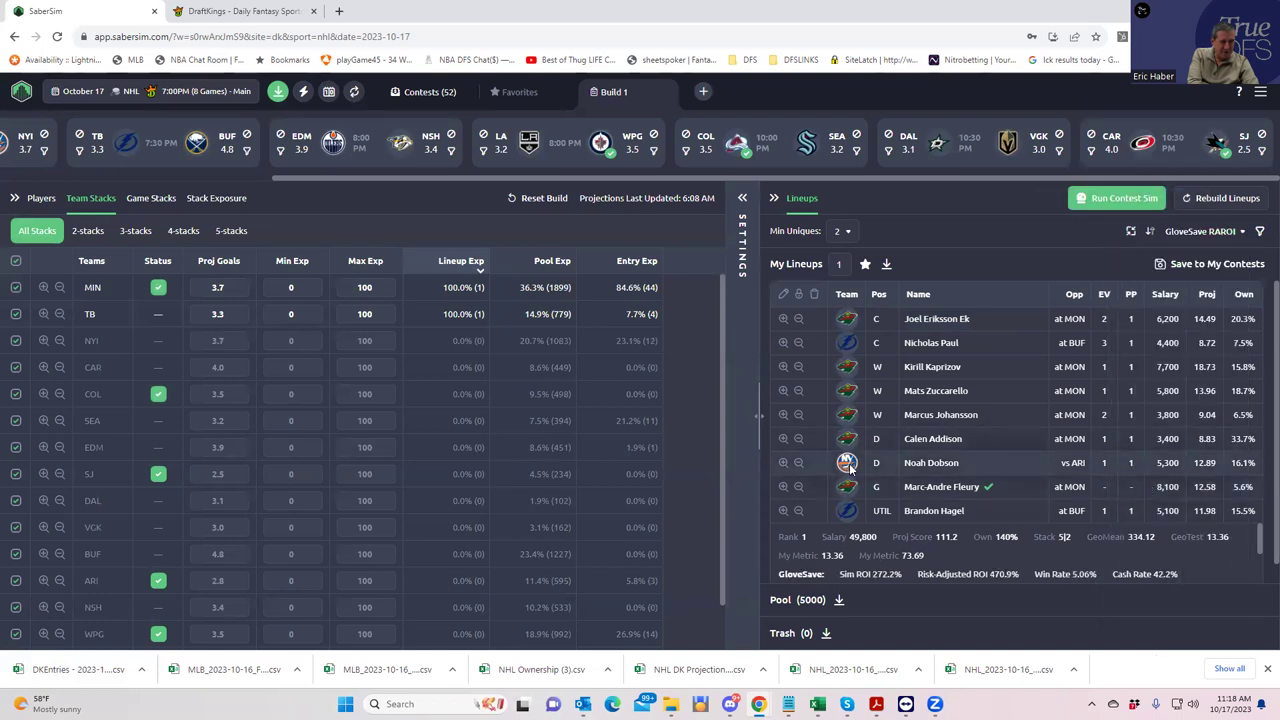
Save the top lineup to Glove Save only and download the filled entries file
click(1160, 264)
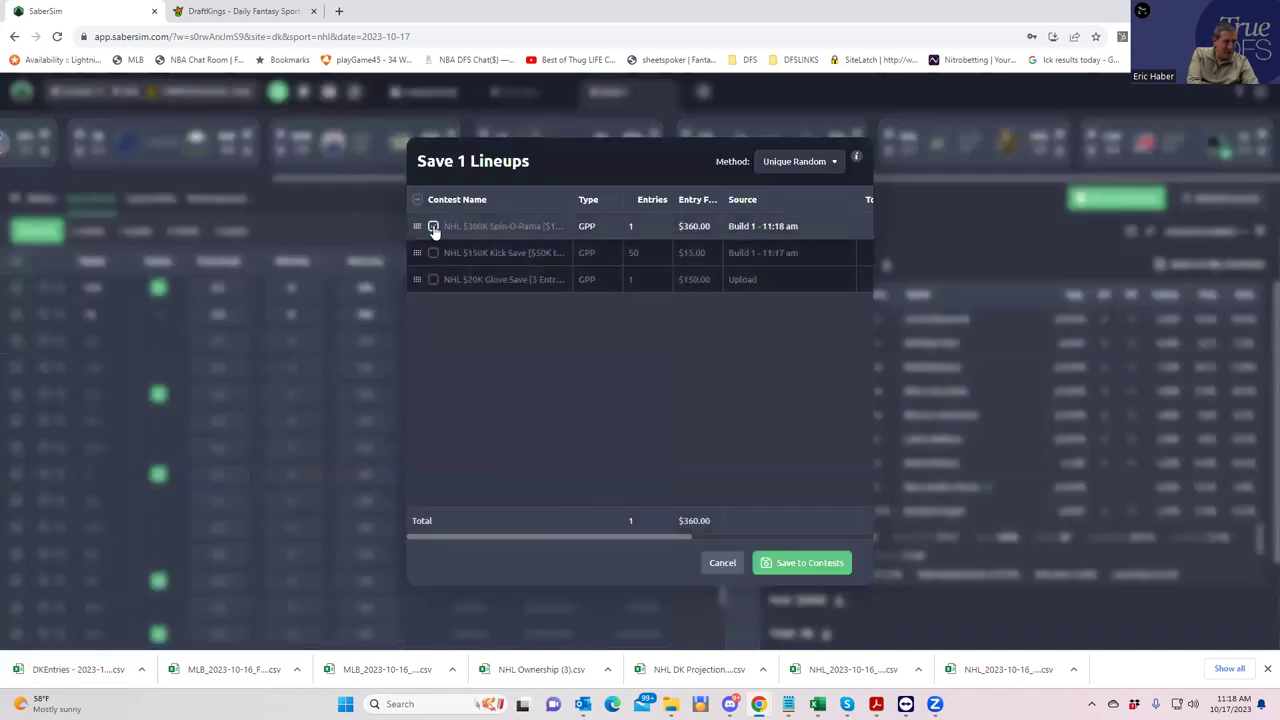
click(433, 227)
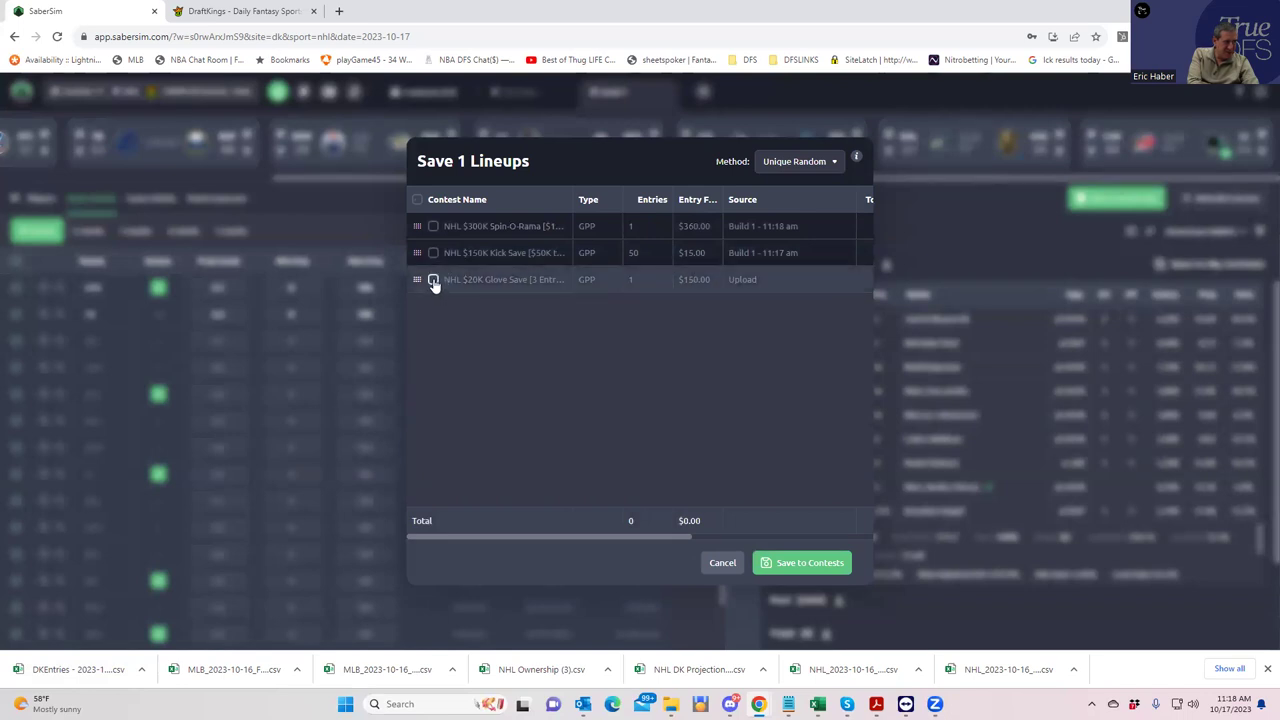
click(433, 280)
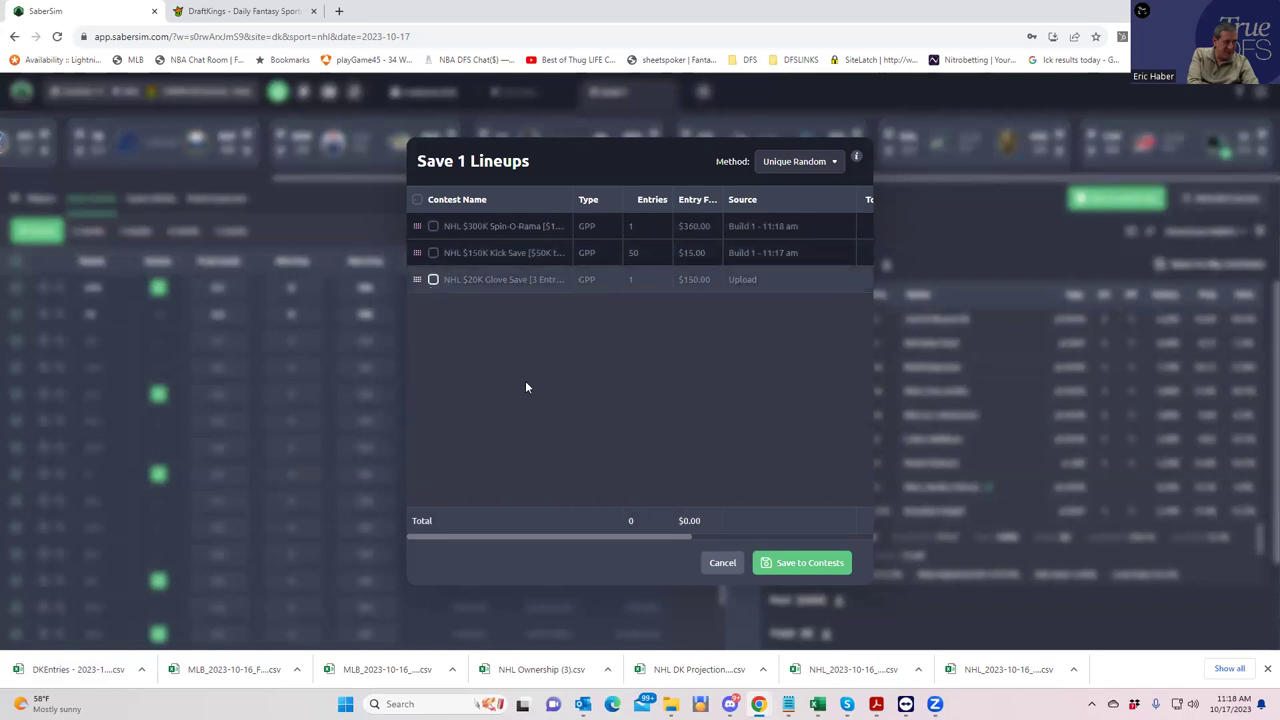
click(806, 563)
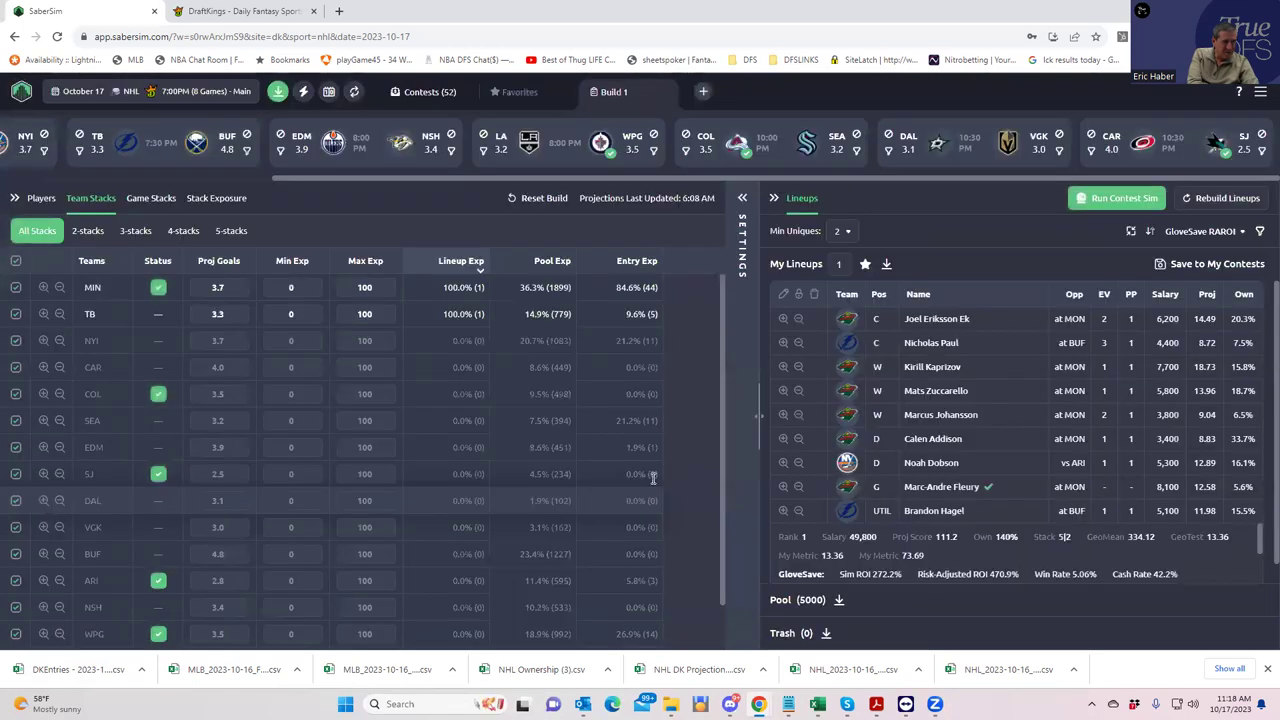
click(280, 93)
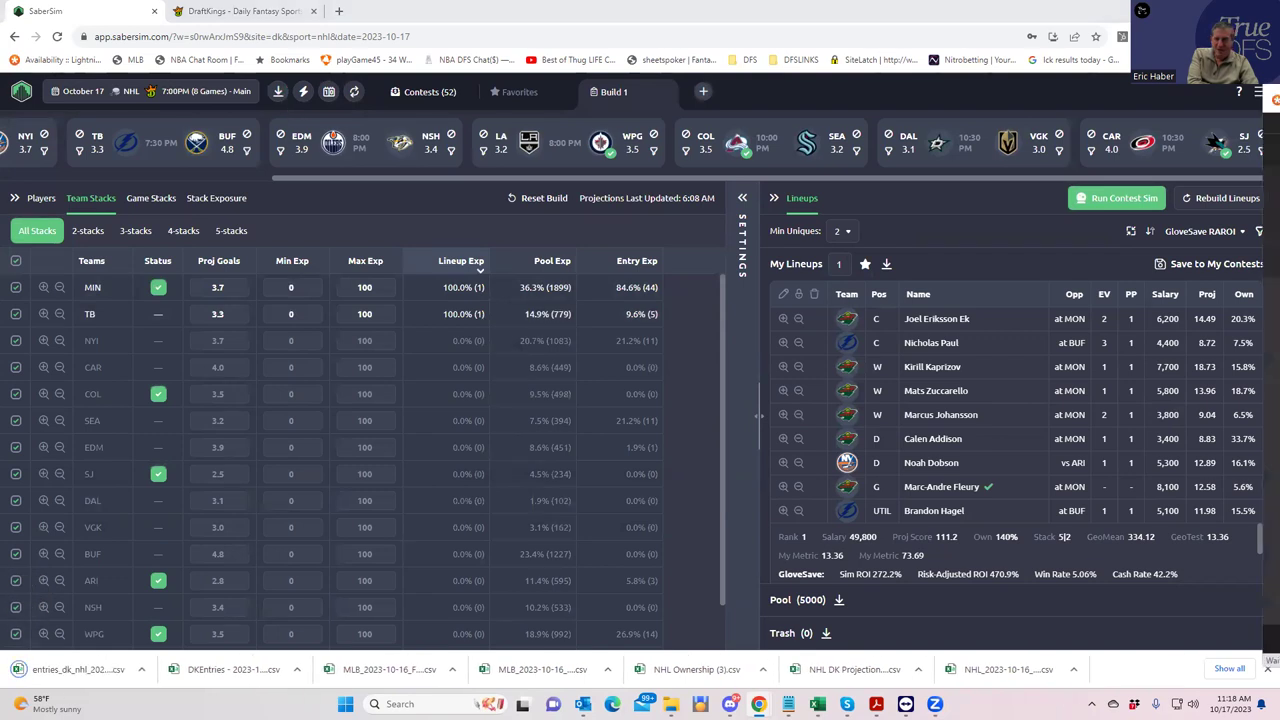